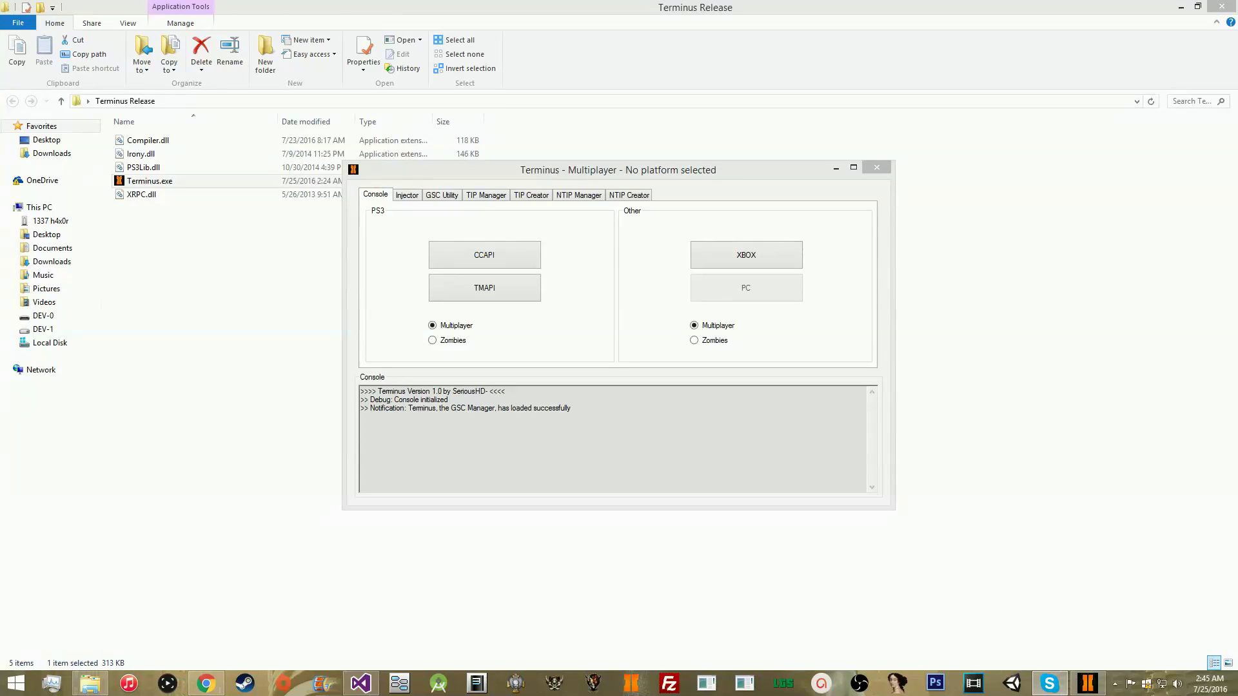
Look through the Injector, GSC Utility, TIP Manager, TIP Creator, NTIP Manager and NTIP Creator pages
click(414, 198)
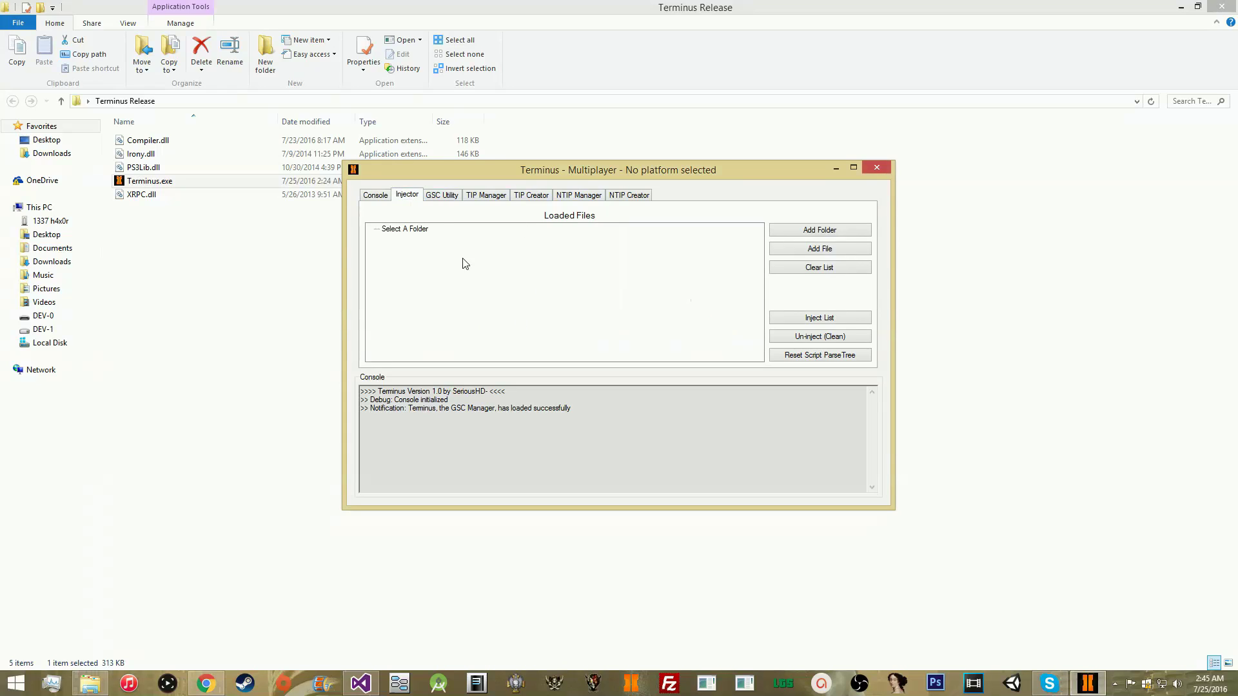
click(454, 198)
click(475, 197)
click(521, 197)
click(498, 199)
click(528, 197)
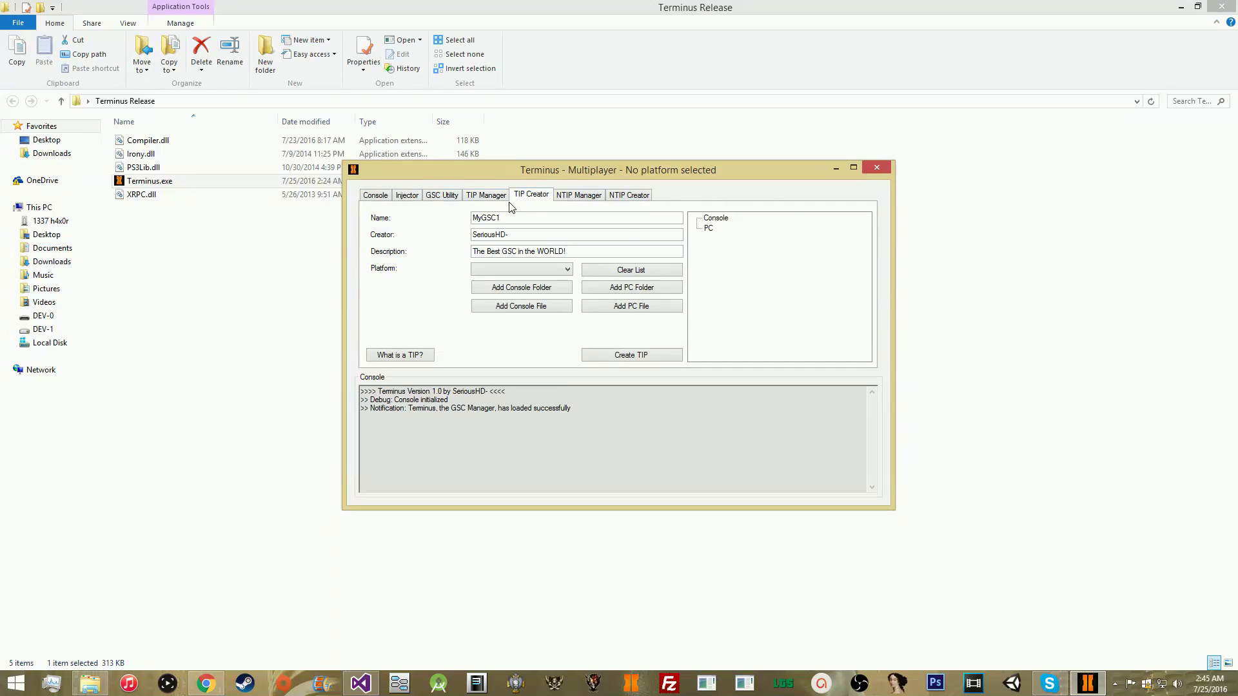
click(590, 197)
click(621, 197)
click(590, 197)
click(626, 197)
click(602, 196)
click(615, 196)
click(599, 199)
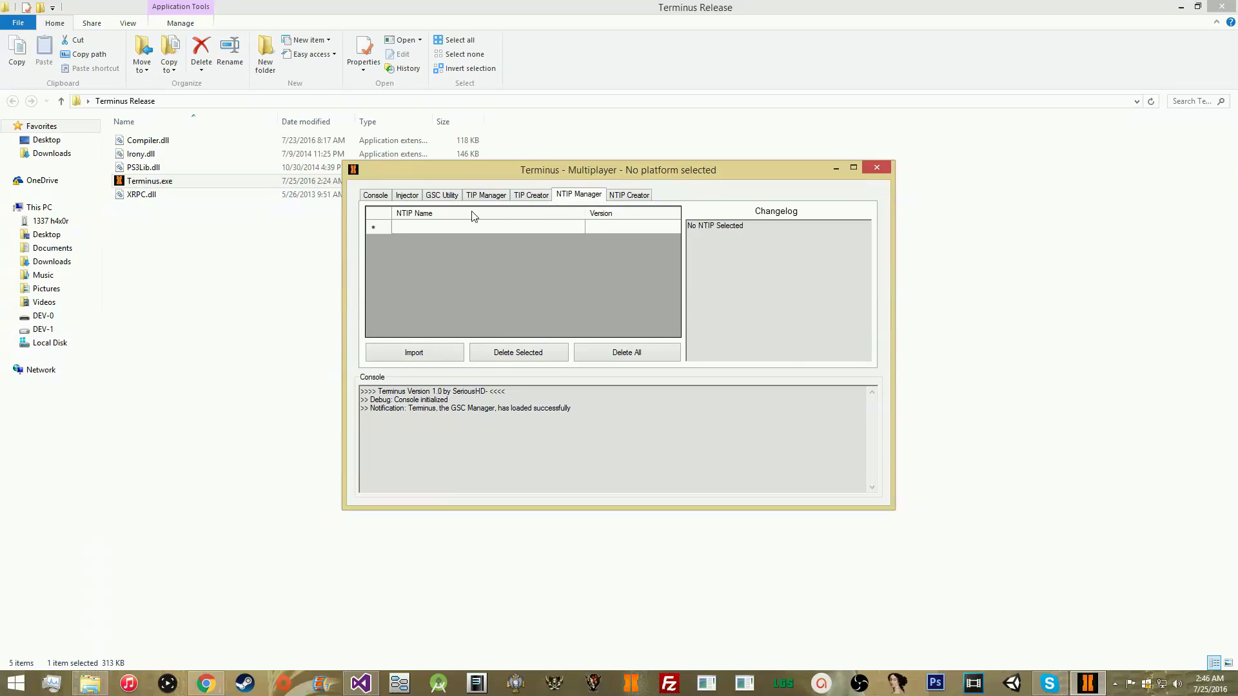
click(461, 196)
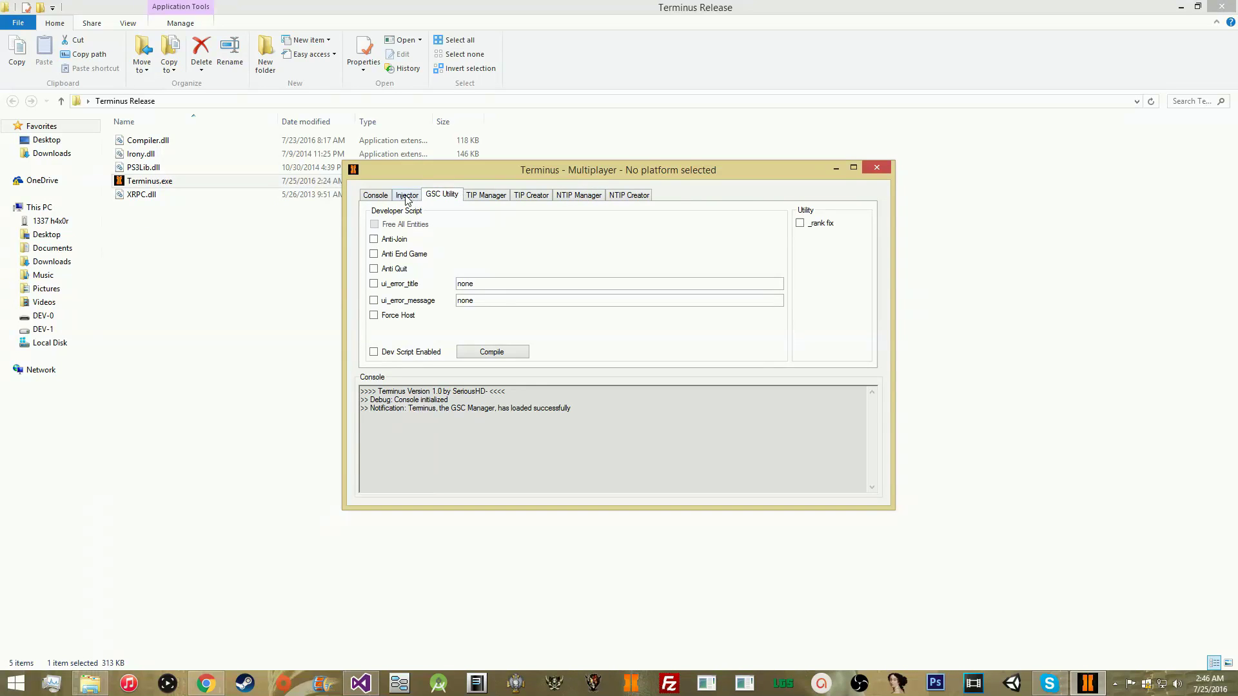
click(375, 195)
click(401, 196)
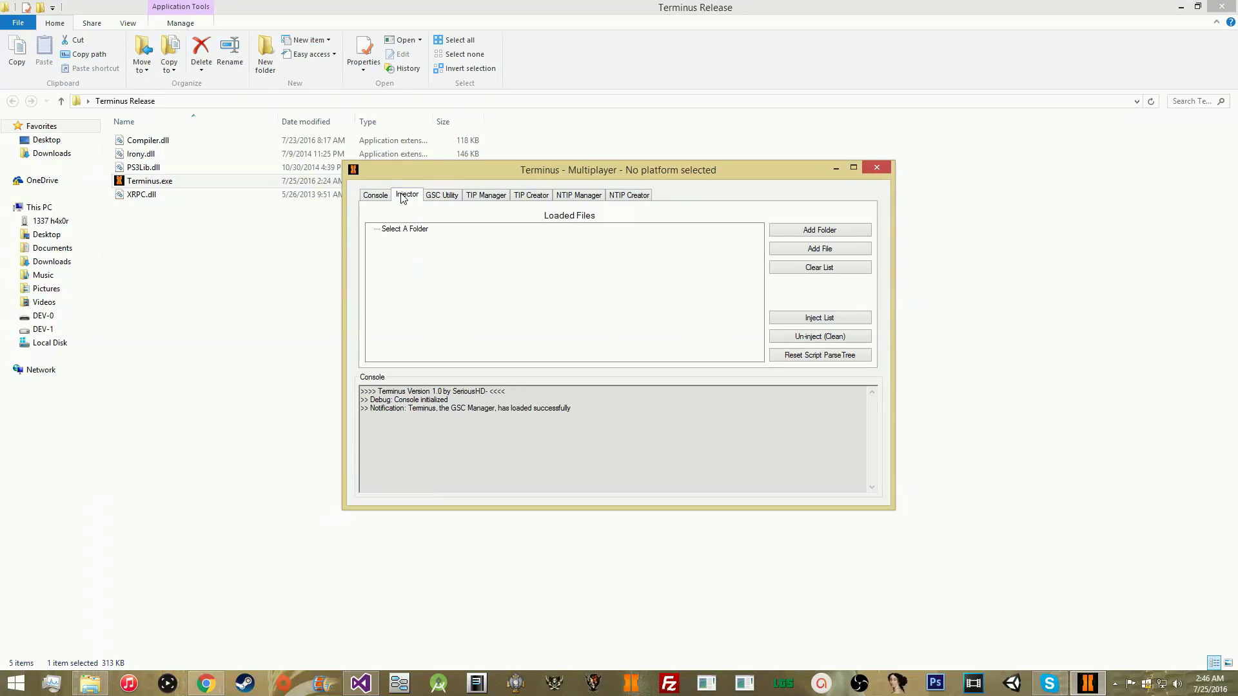
Connect and attach to the PS3 through TMAPI in Multiplayer mode
drag(462, 171, 366, 157)
click(278, 184)
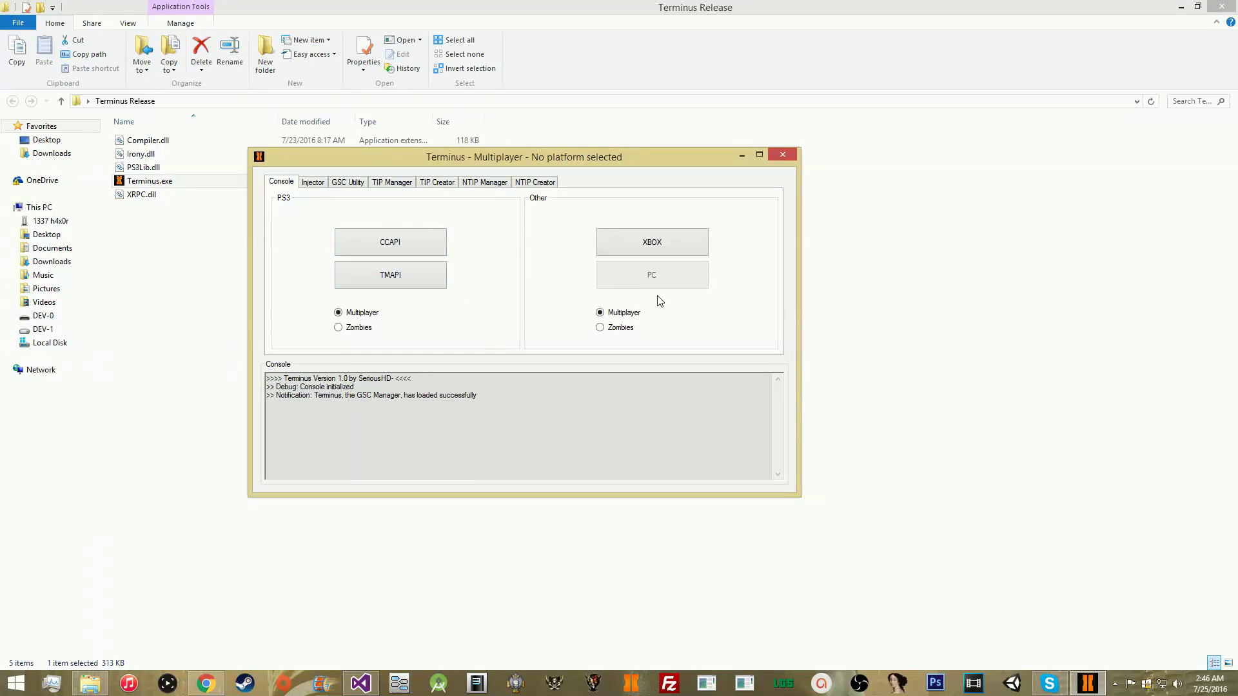
click(356, 328)
click(360, 314)
click(357, 329)
click(359, 314)
click(384, 284)
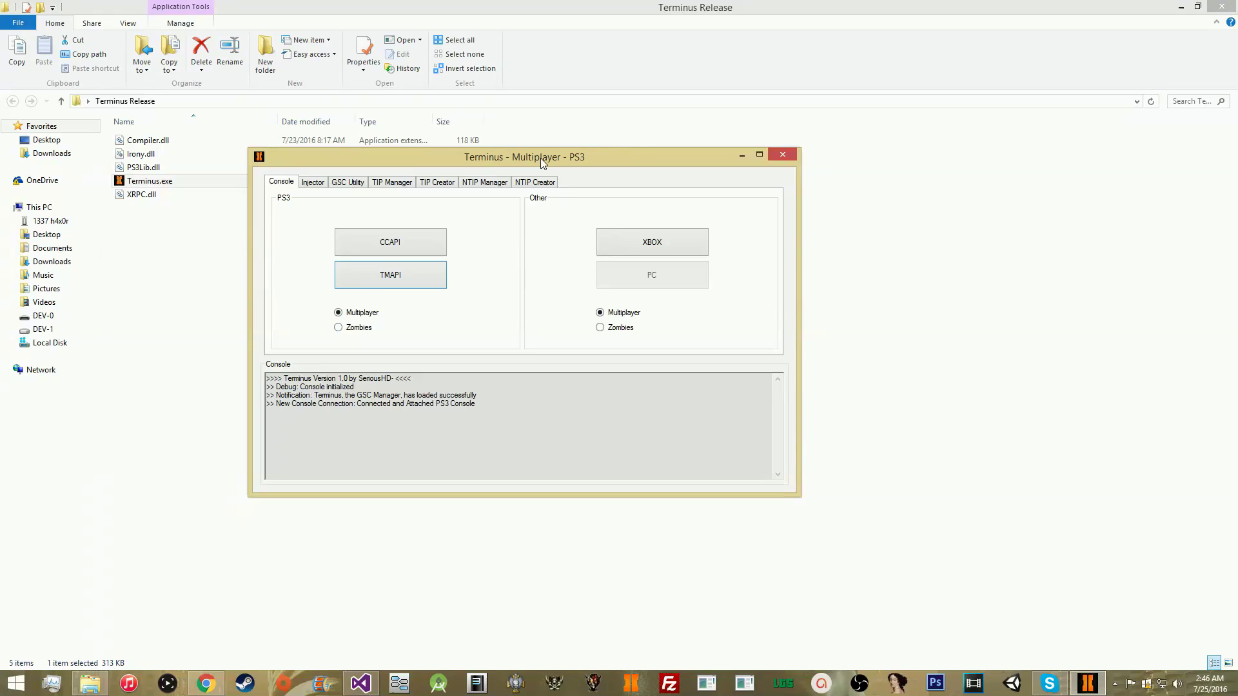
Add the mp folder from TCM Version 10.1\maps to the injector's loaded files
click(314, 183)
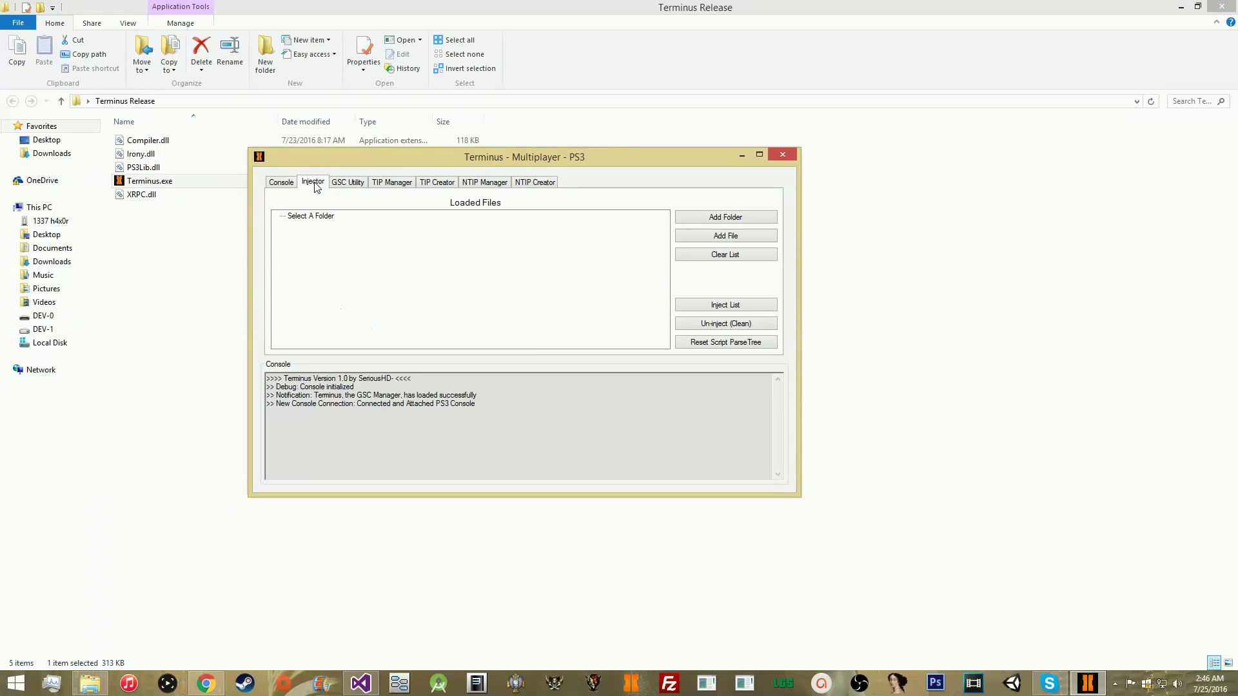
click(308, 217)
click(699, 219)
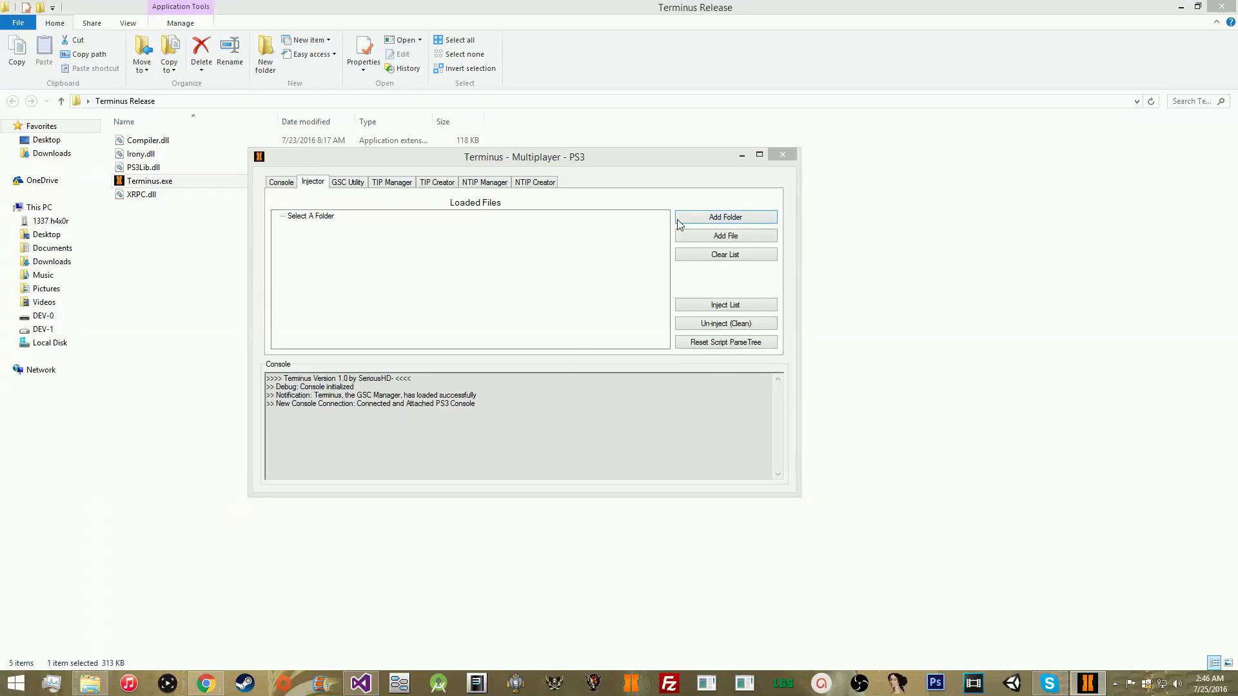
drag(706, 322, 704, 399)
click(534, 347)
click(559, 336)
click(569, 322)
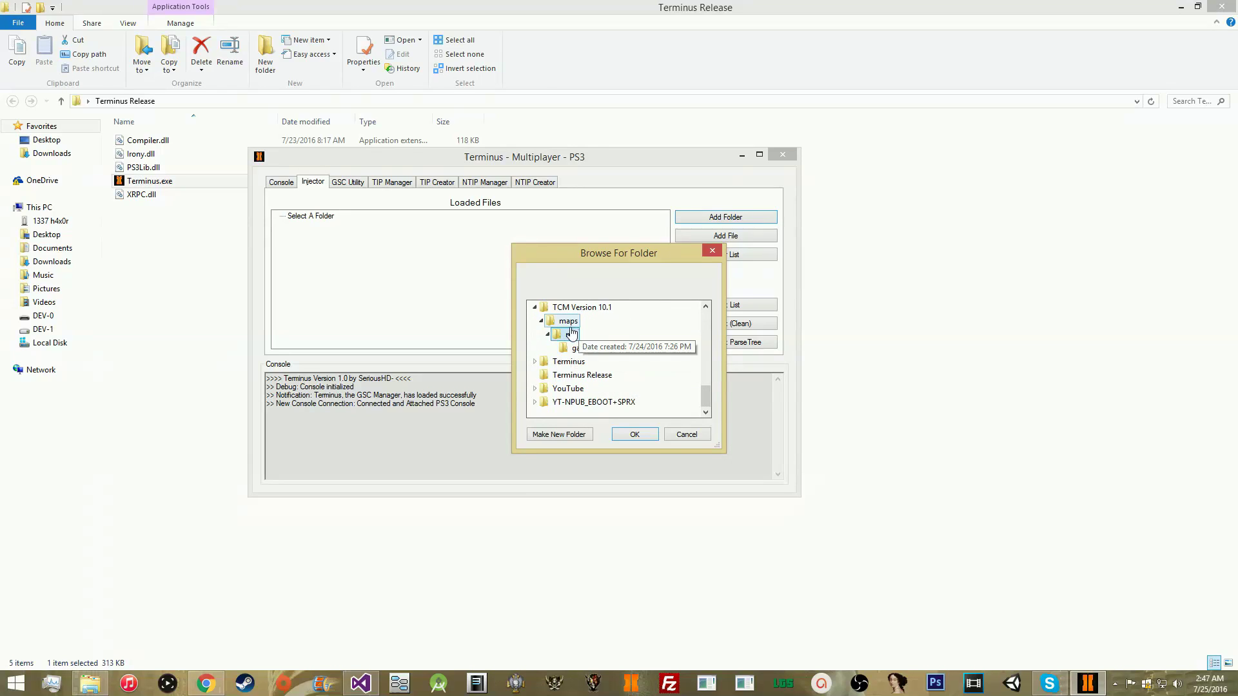
click(571, 334)
click(634, 434)
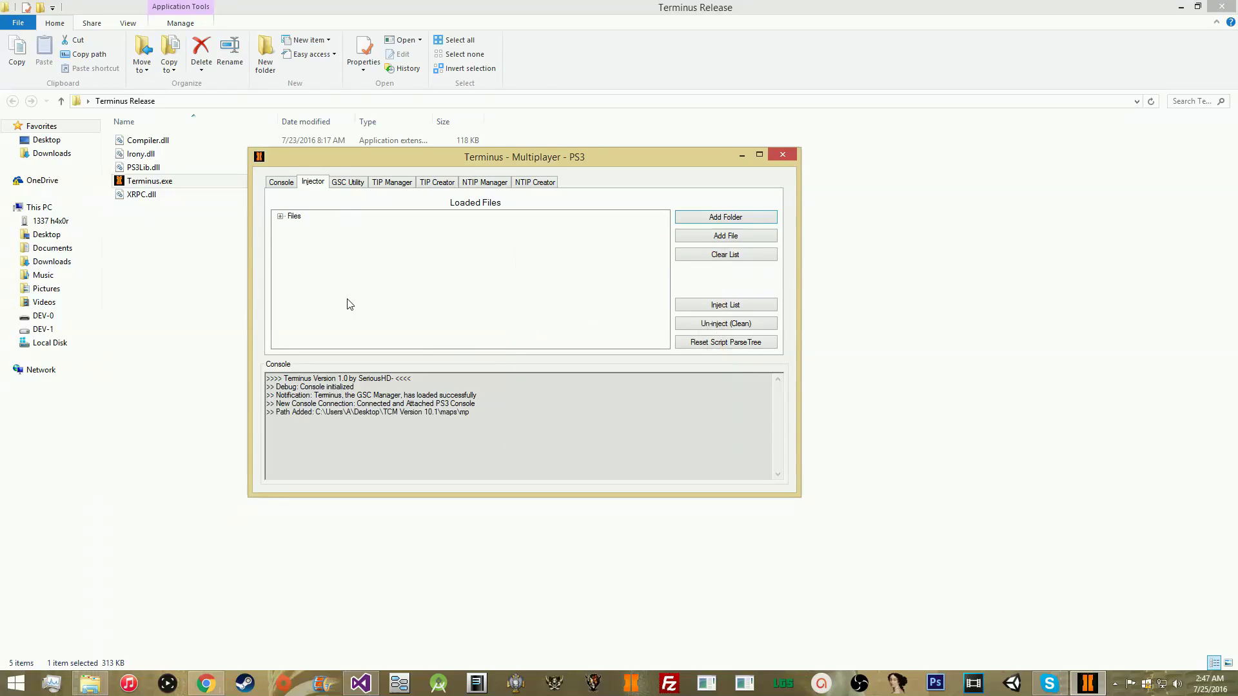
Expand the loaded files, inject the list into the console and check the injection log
click(281, 217)
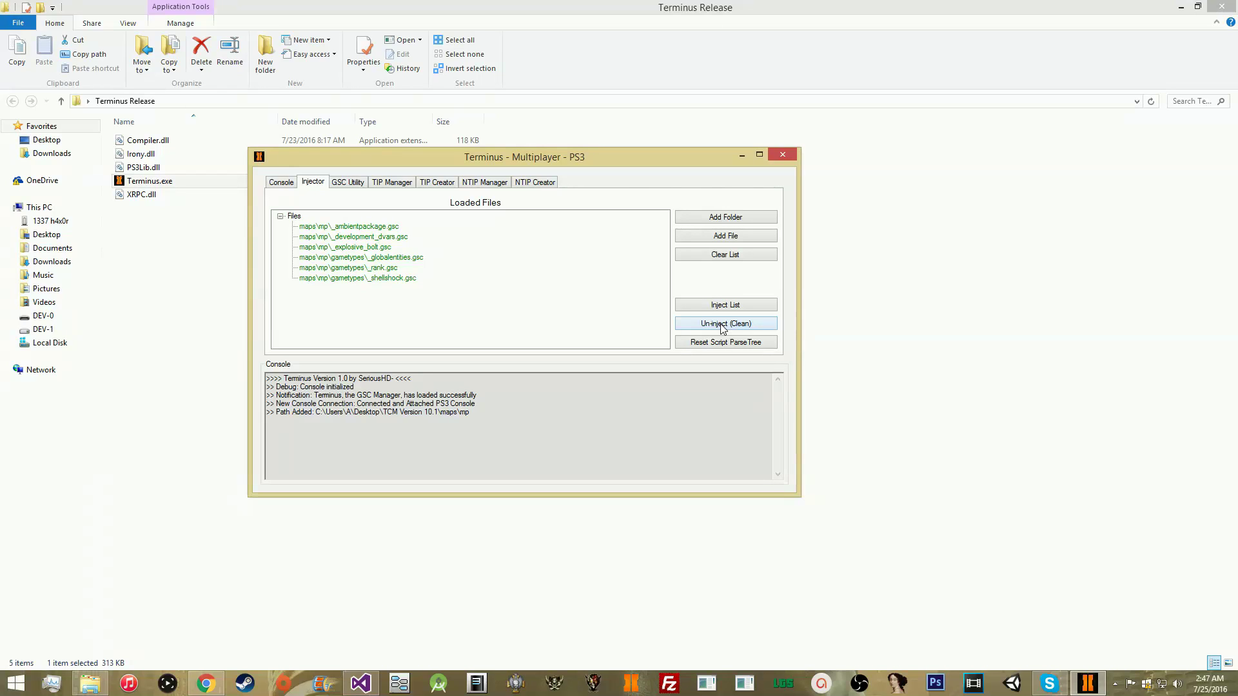
click(723, 305)
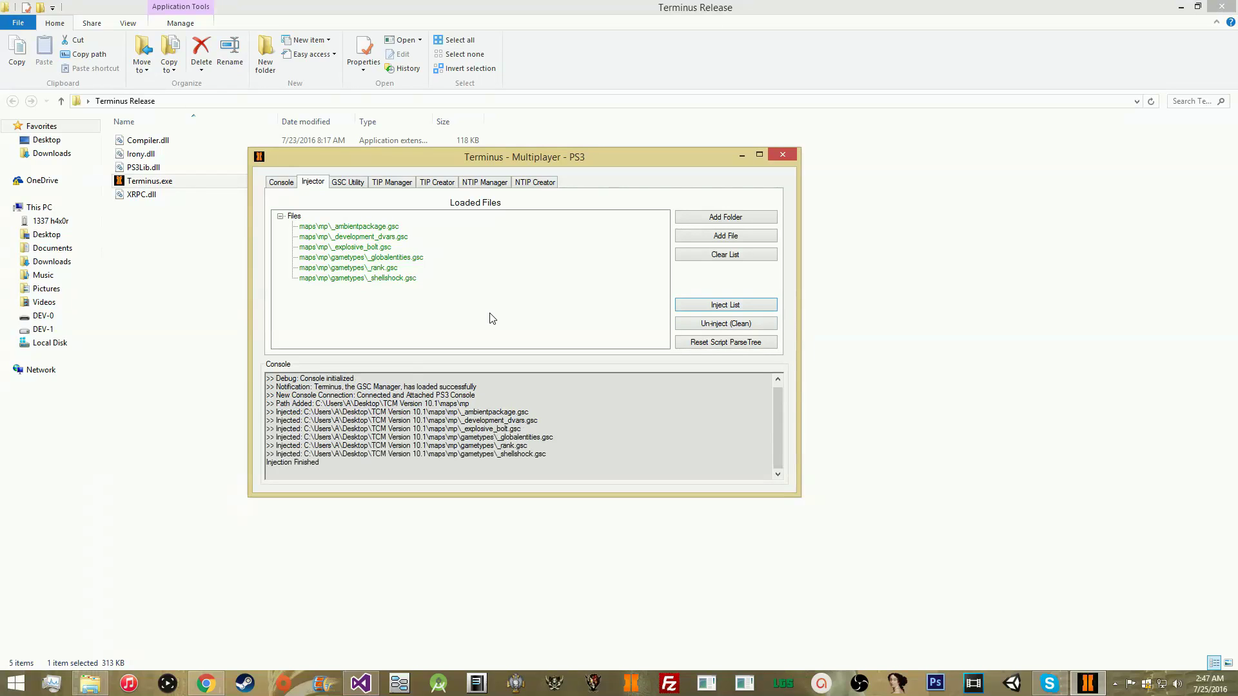
drag(549, 455, 242, 412)
click(328, 433)
drag(340, 450, 348, 470)
click(498, 438)
Un-inject the scripts and reset the script parse tree
click(742, 332)
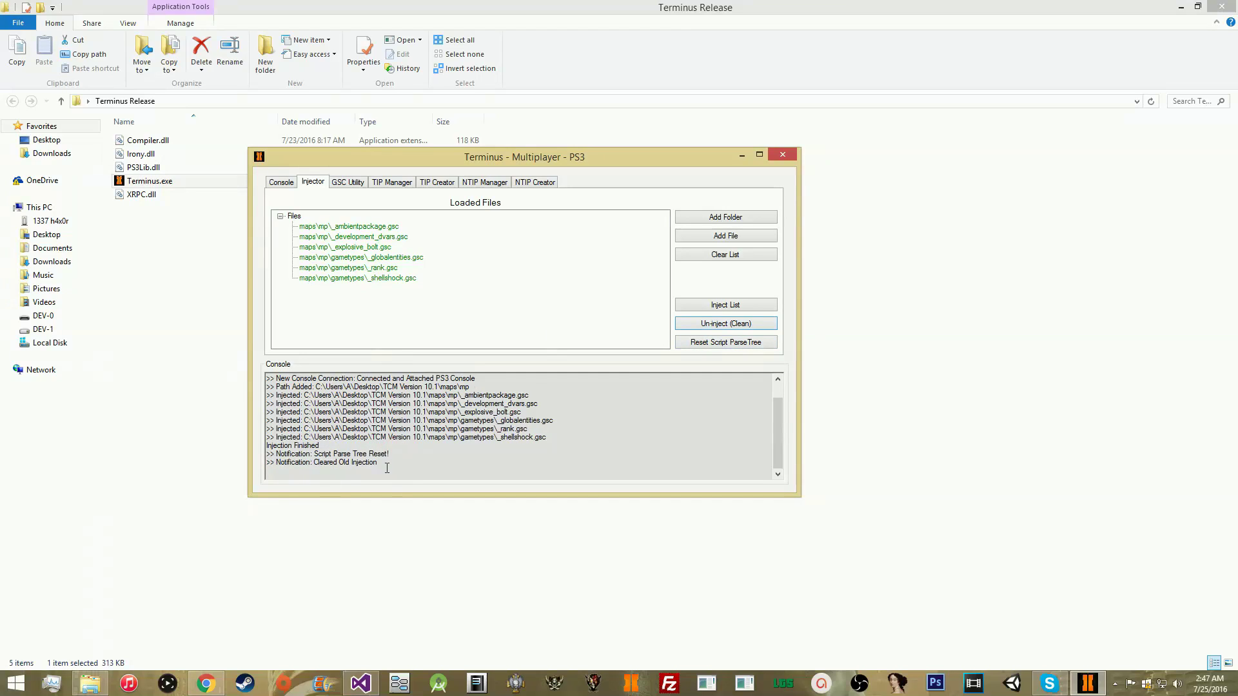
click(731, 344)
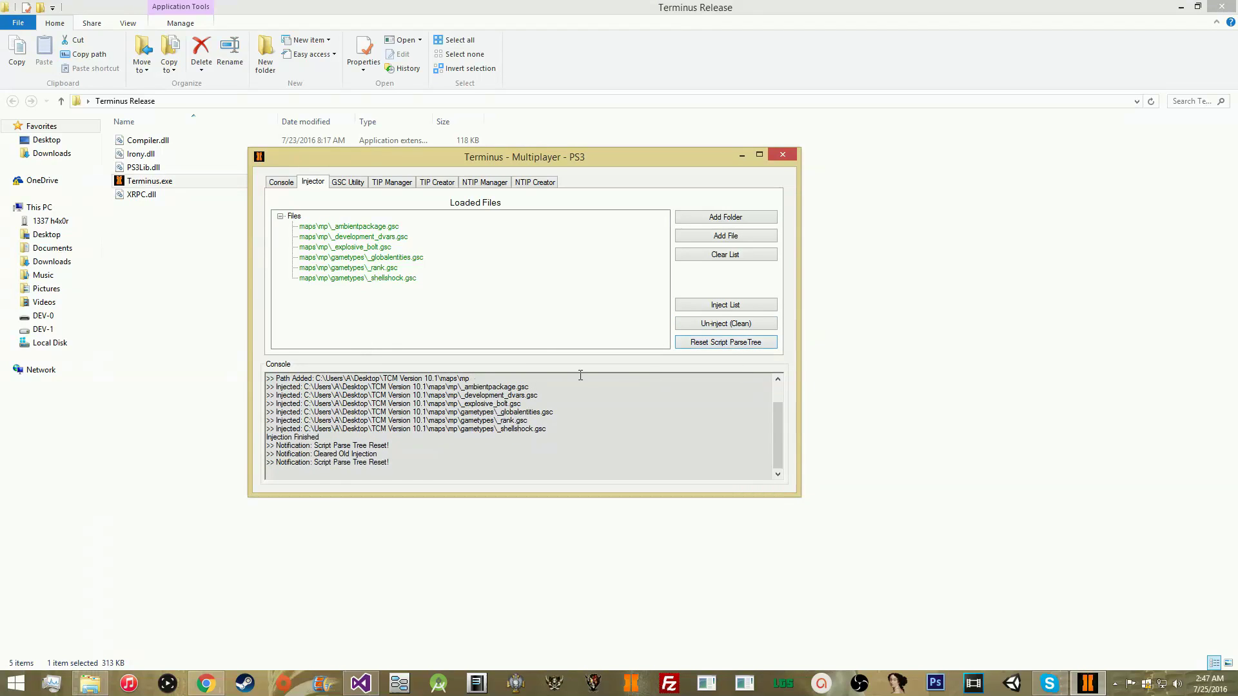
click(464, 394)
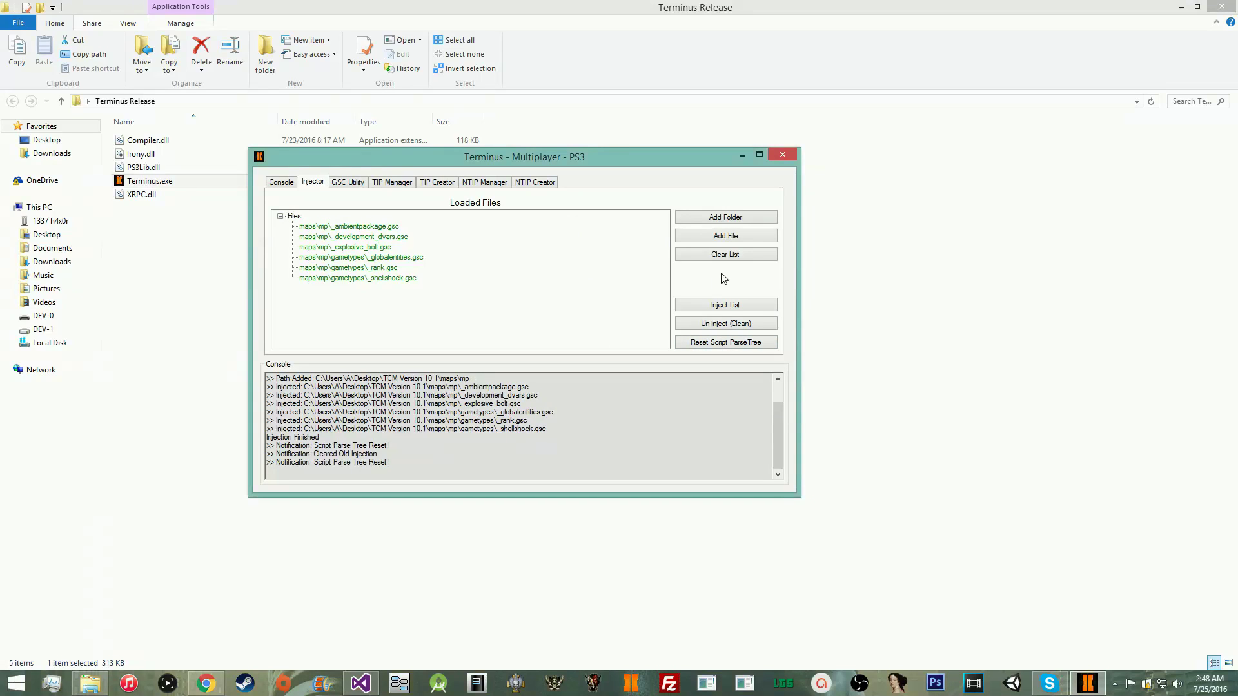
Clear the injector's list of loaded files
click(725, 255)
Examine the GSC Utility's developer script options, the error title and message fields and the _rank fix option
click(348, 182)
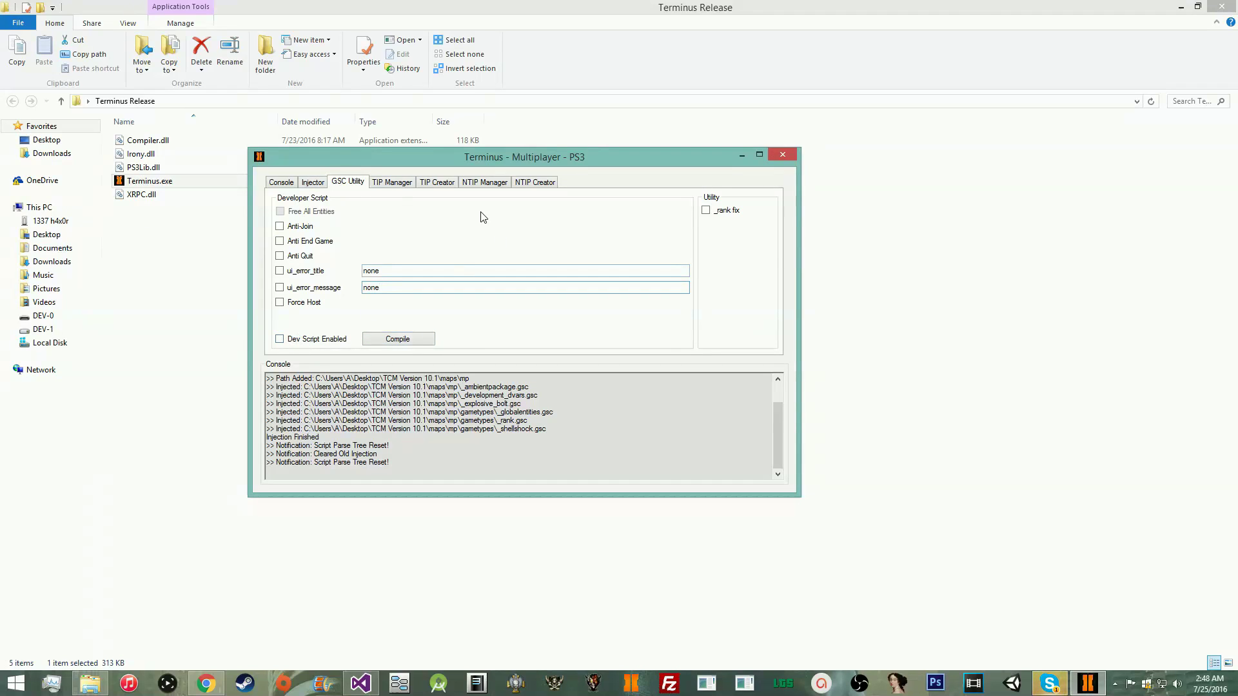
click(313, 183)
click(342, 182)
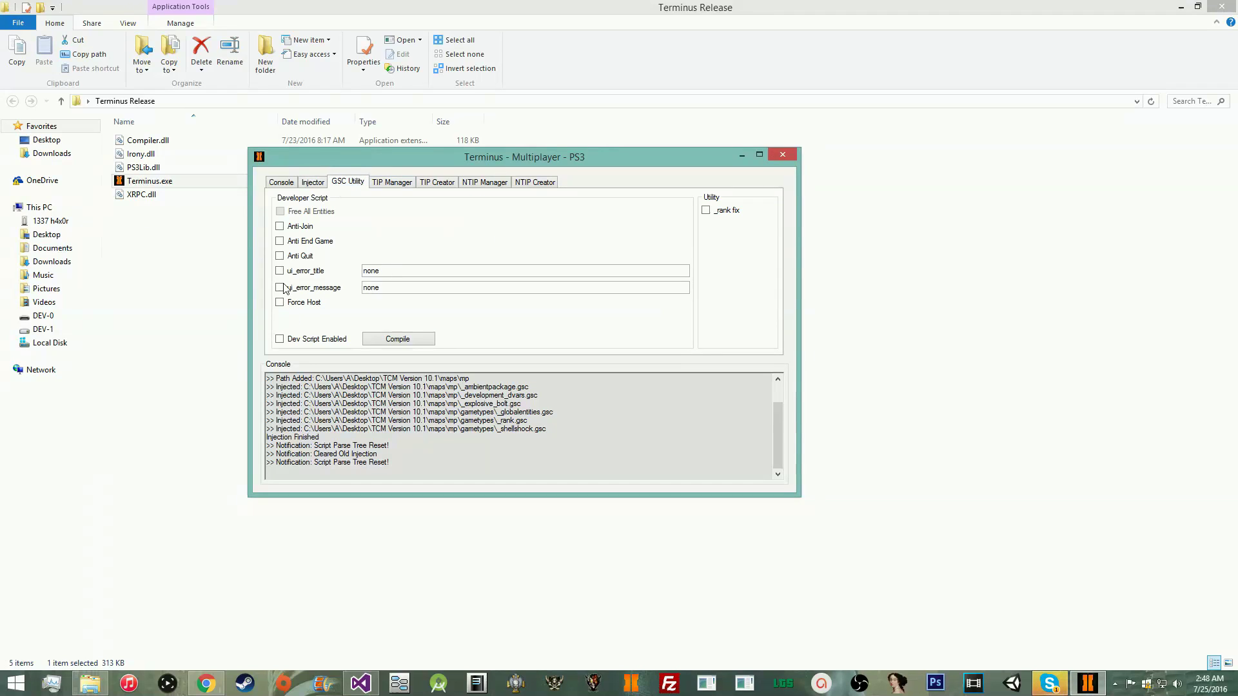
click(435, 271)
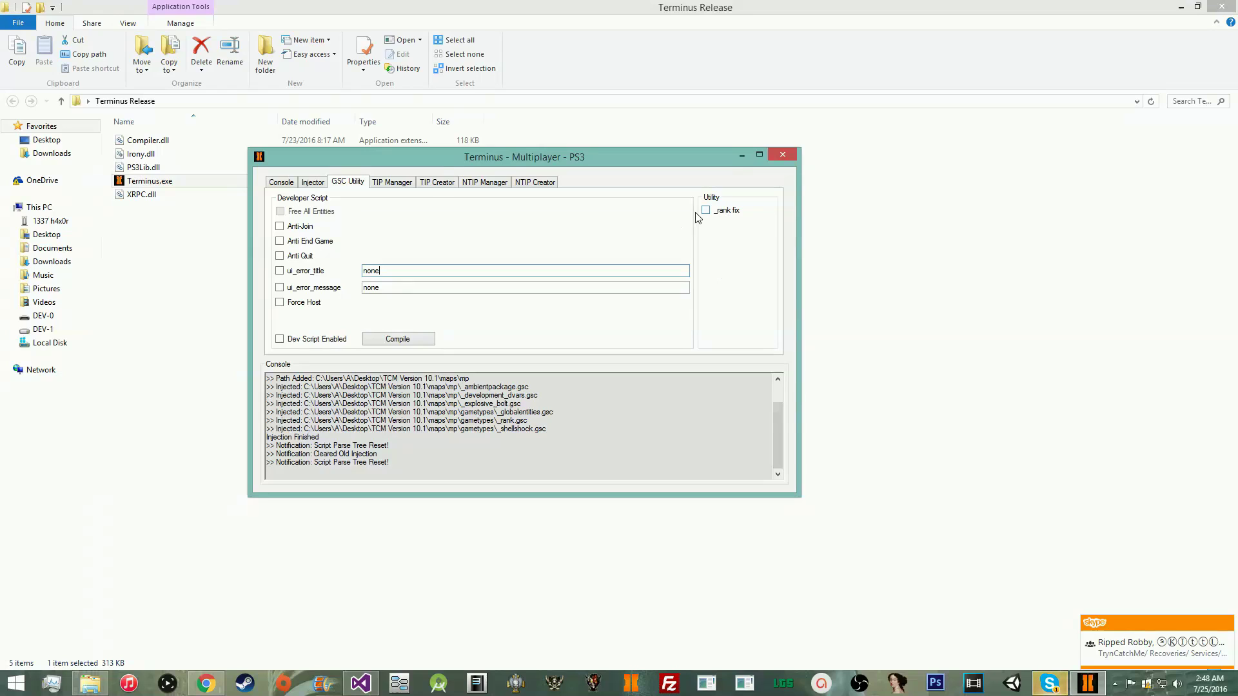
click(569, 288)
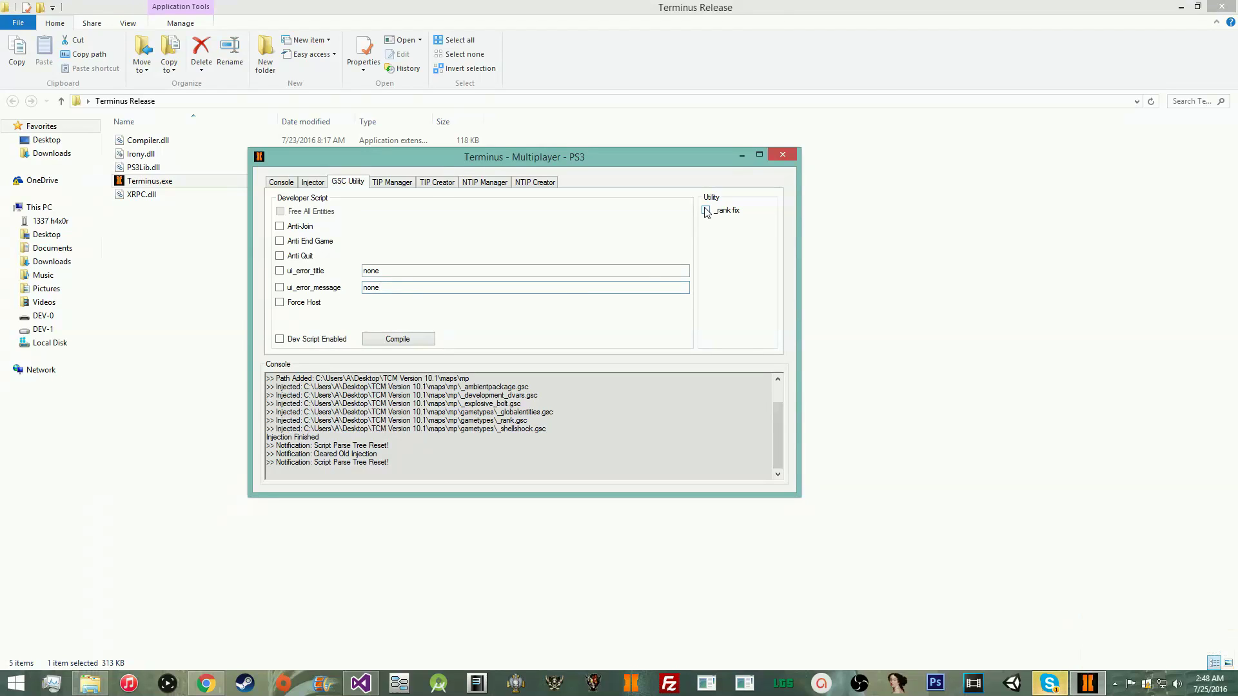
click(313, 182)
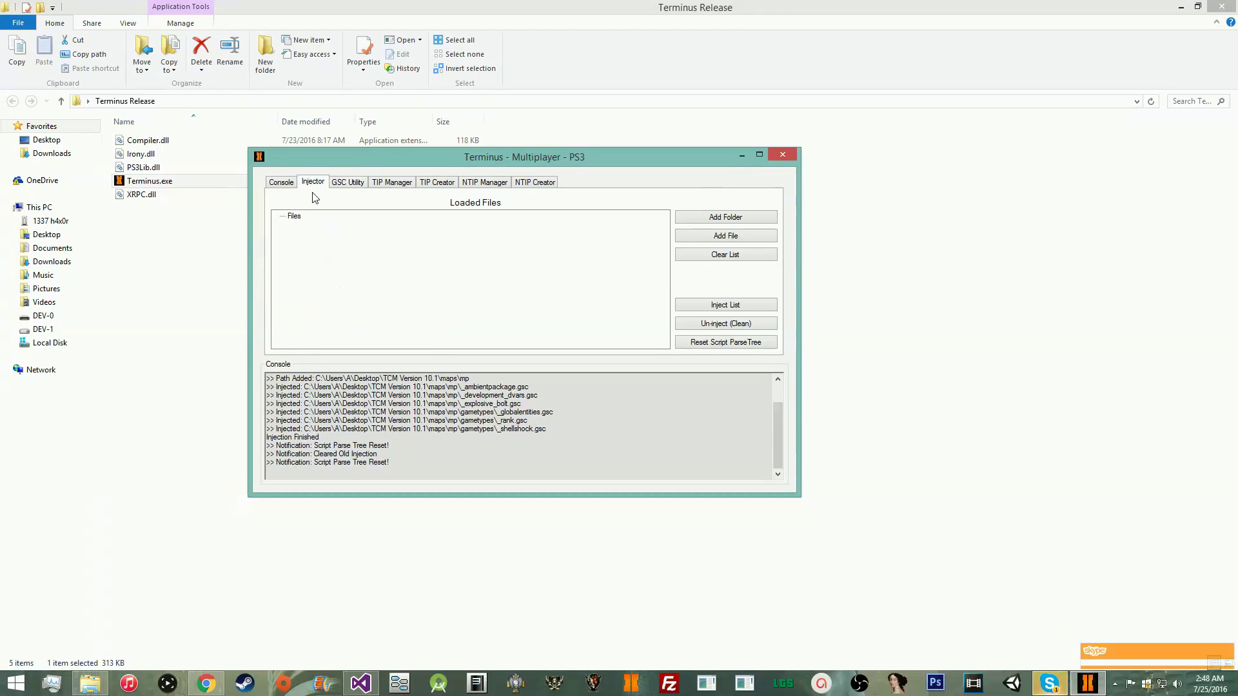
Look over the manager and creator pages for TIP and NTIP packages and compare them with the injector
click(390, 182)
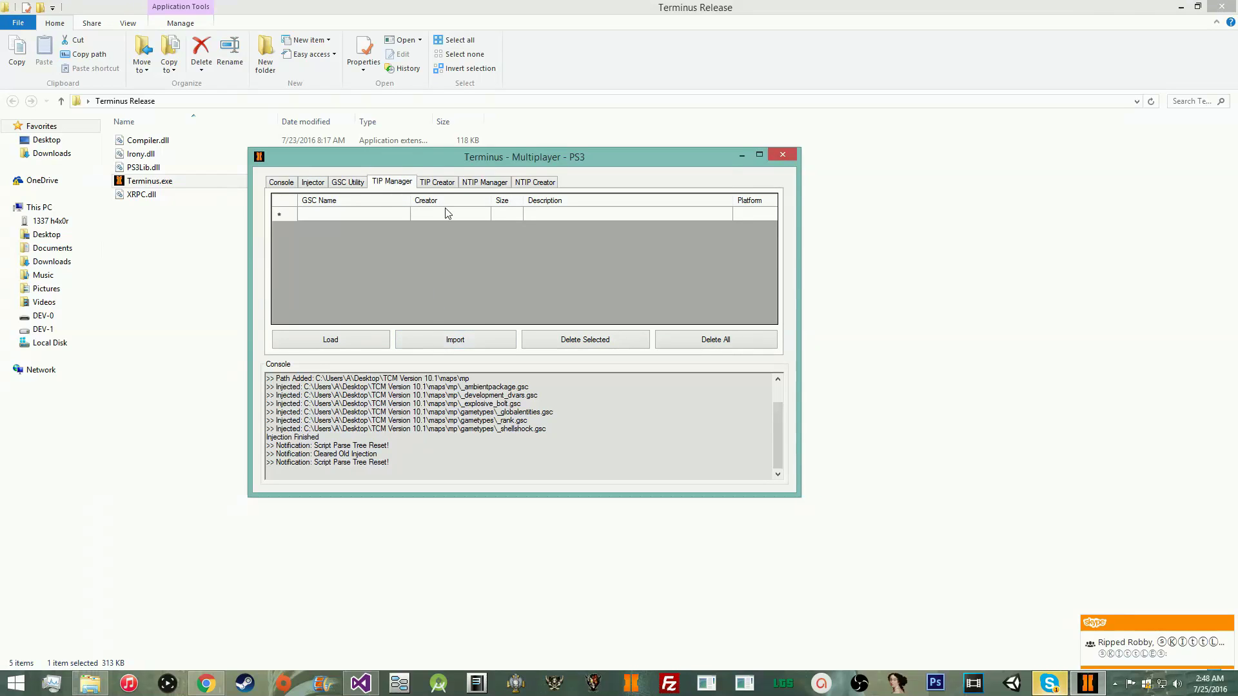
click(438, 182)
click(489, 183)
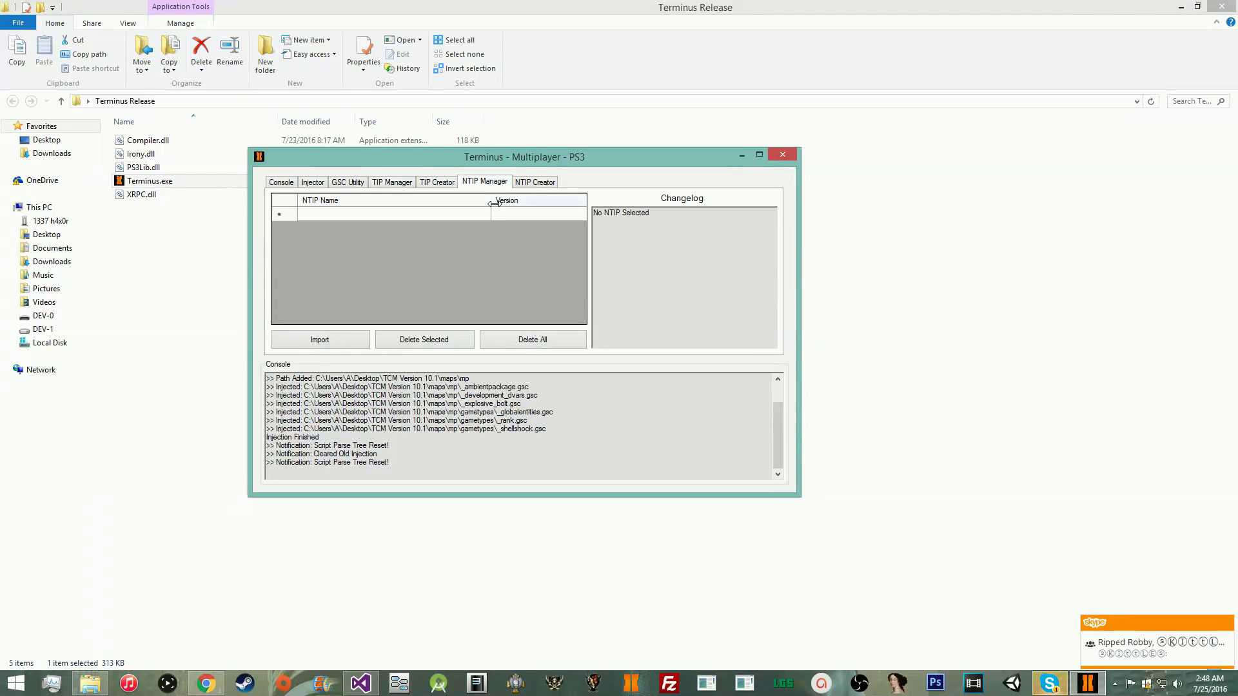
click(535, 185)
click(400, 183)
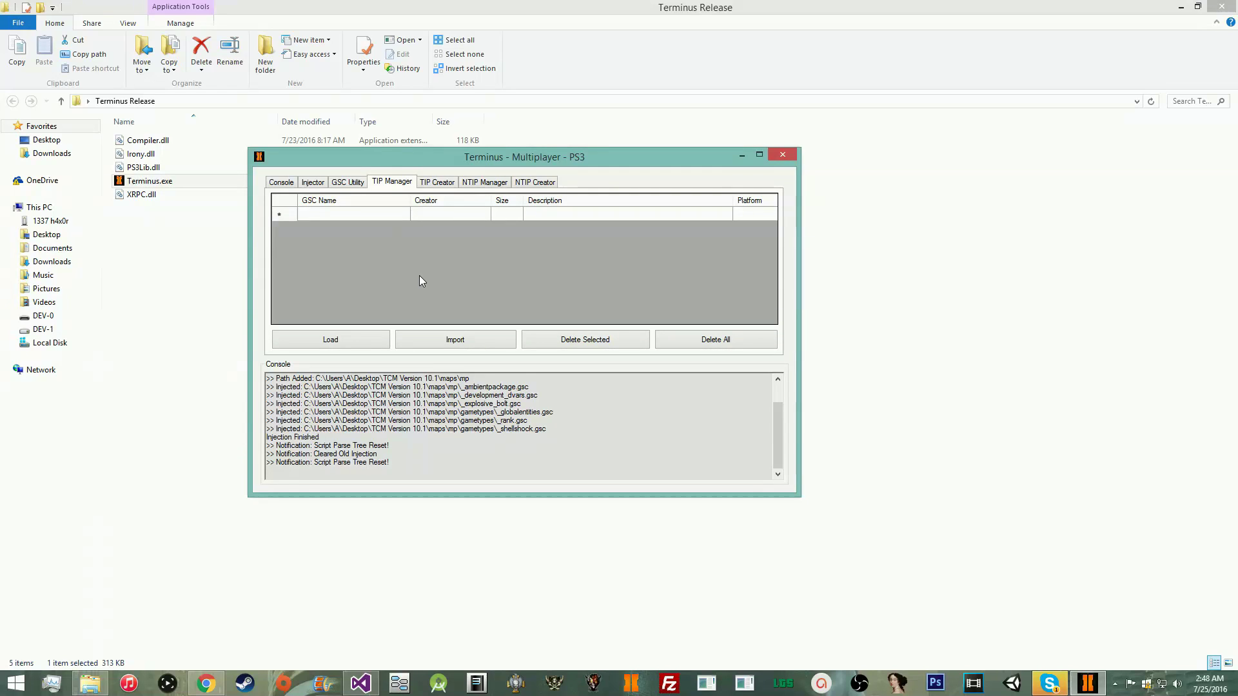
click(432, 181)
click(392, 184)
click(357, 184)
click(314, 187)
click(398, 183)
Name the new TIP package TCM V9 and enter the creator's name
click(435, 183)
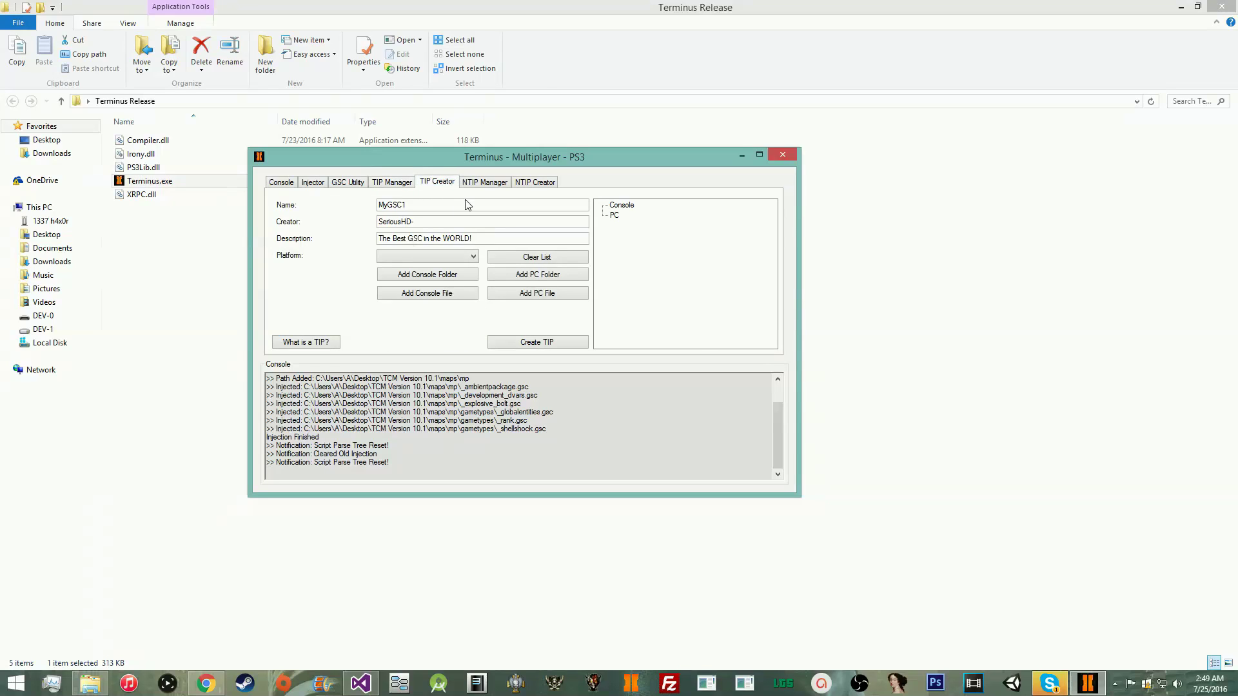
drag(434, 202, 338, 213)
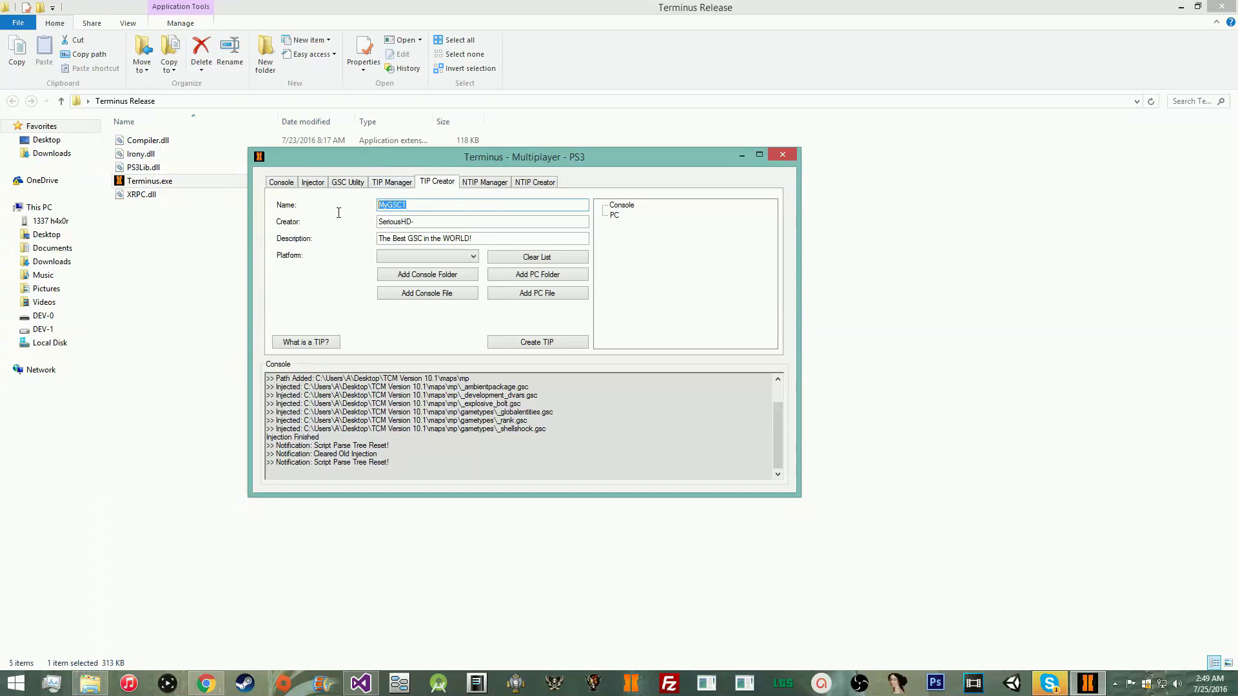
click(490, 205)
drag(494, 205, 300, 218)
text(TCM V9)
key(Tab)
text(TRy)
key(BackSpace)
key(BackSpace)
text(rynCatchM)
key(Tab)
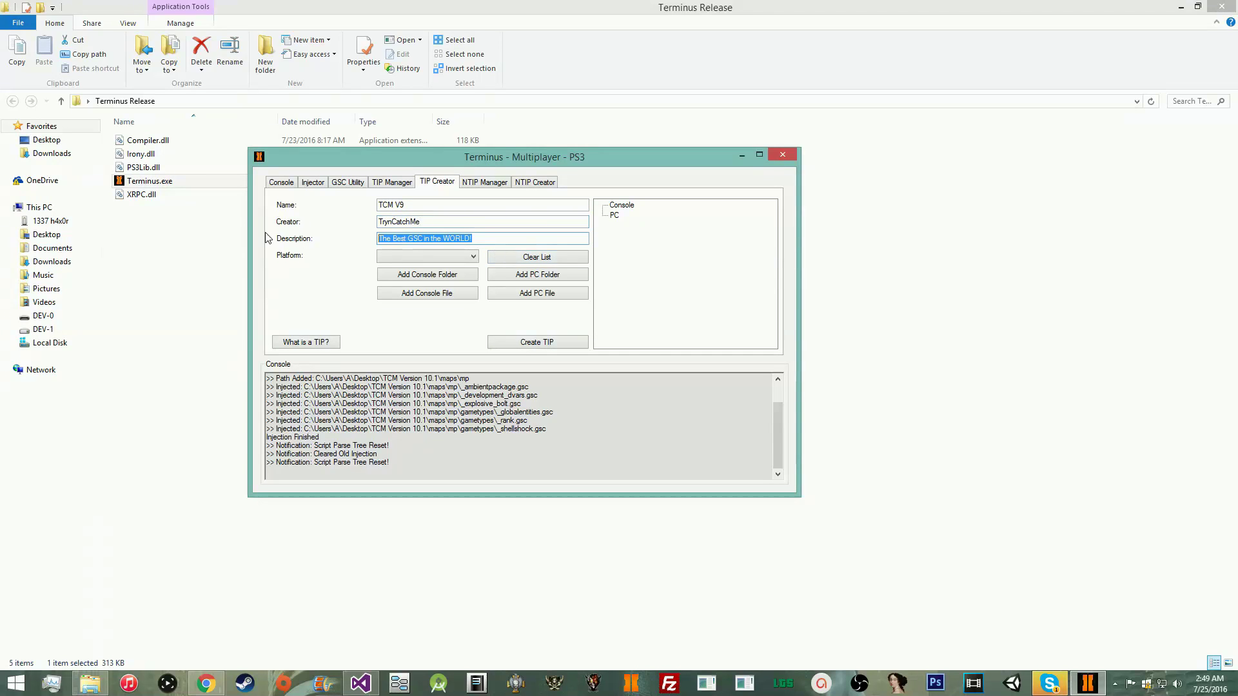
Set the TIP's description to Tutorial and its platform to Console
text(GSC)
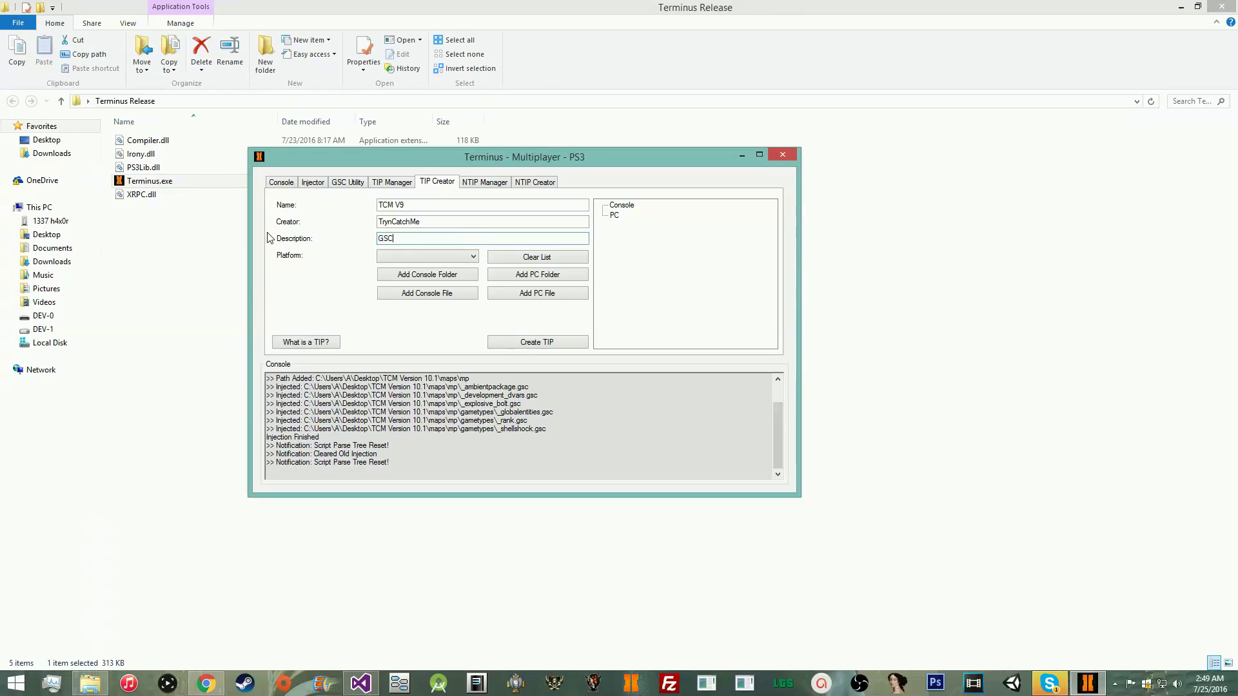
click(389, 258)
click(390, 268)
key(shift+Tab)
text(Tu)
text(tu)
text(rial)
Add the mp folder from TCM Version 10.1\maps as the TIP's console folder and inspect its file list
click(458, 276)
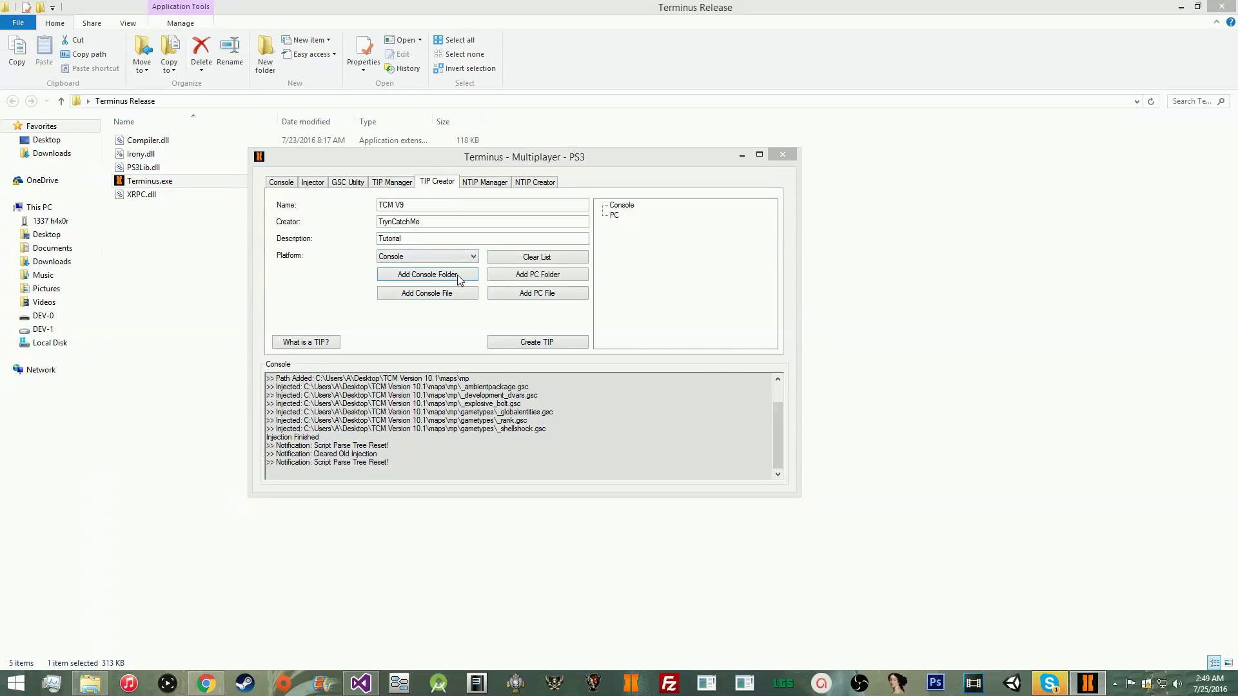
click(578, 373)
click(571, 389)
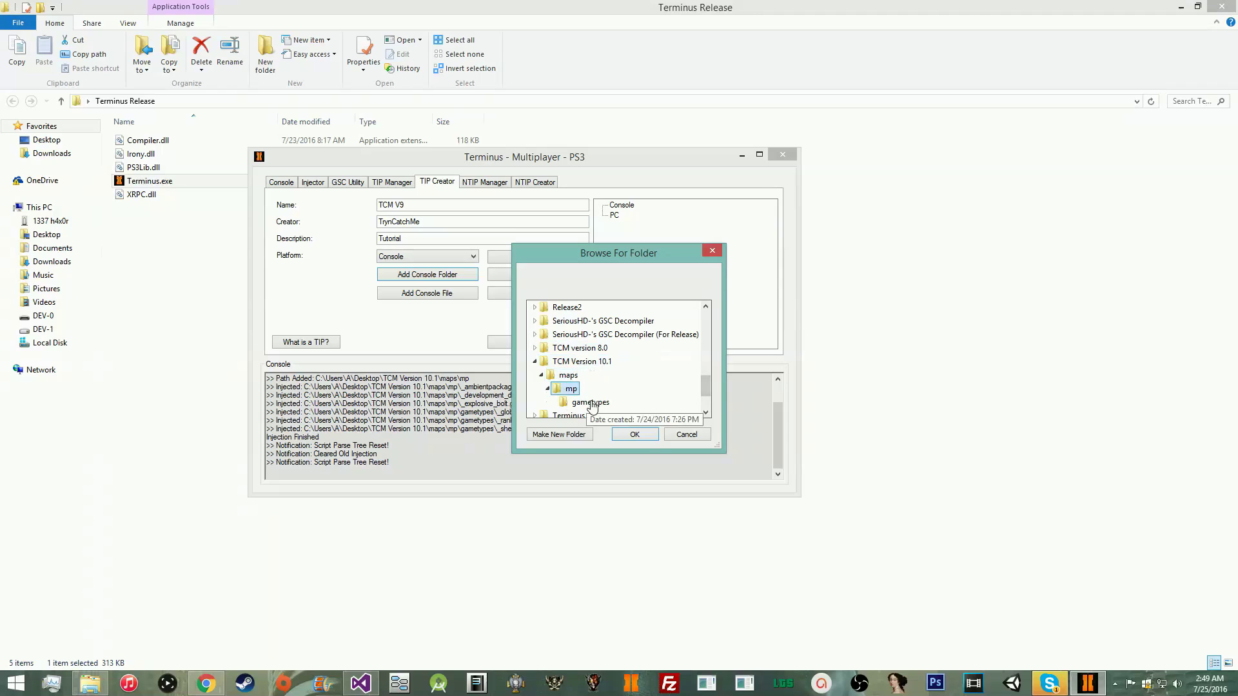
click(636, 434)
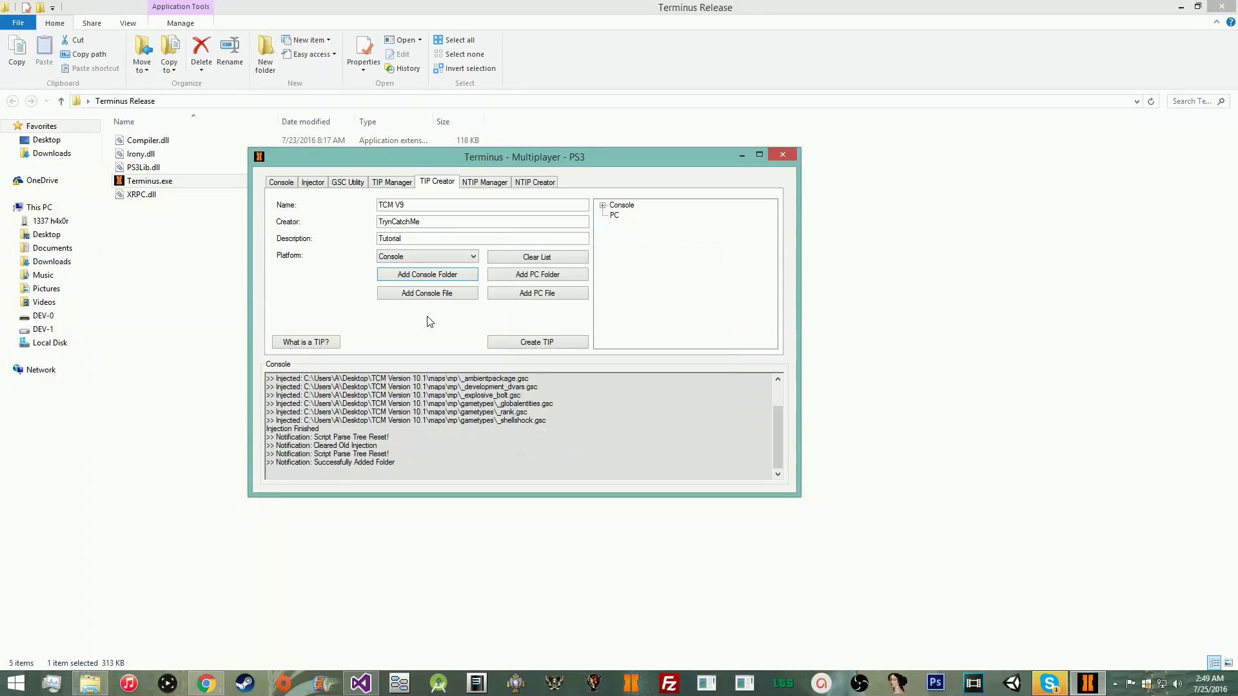
click(603, 206)
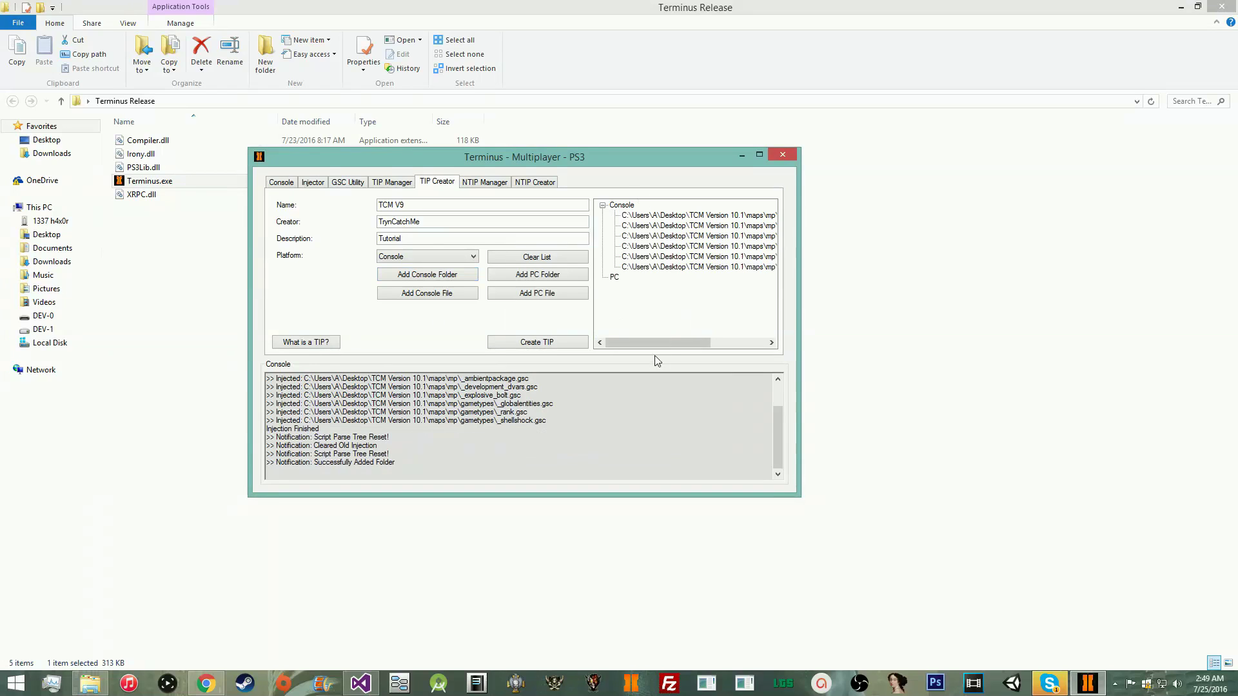
drag(658, 342, 698, 314)
Create the TIP from the added console files and show it in the TIP Manager
click(505, 343)
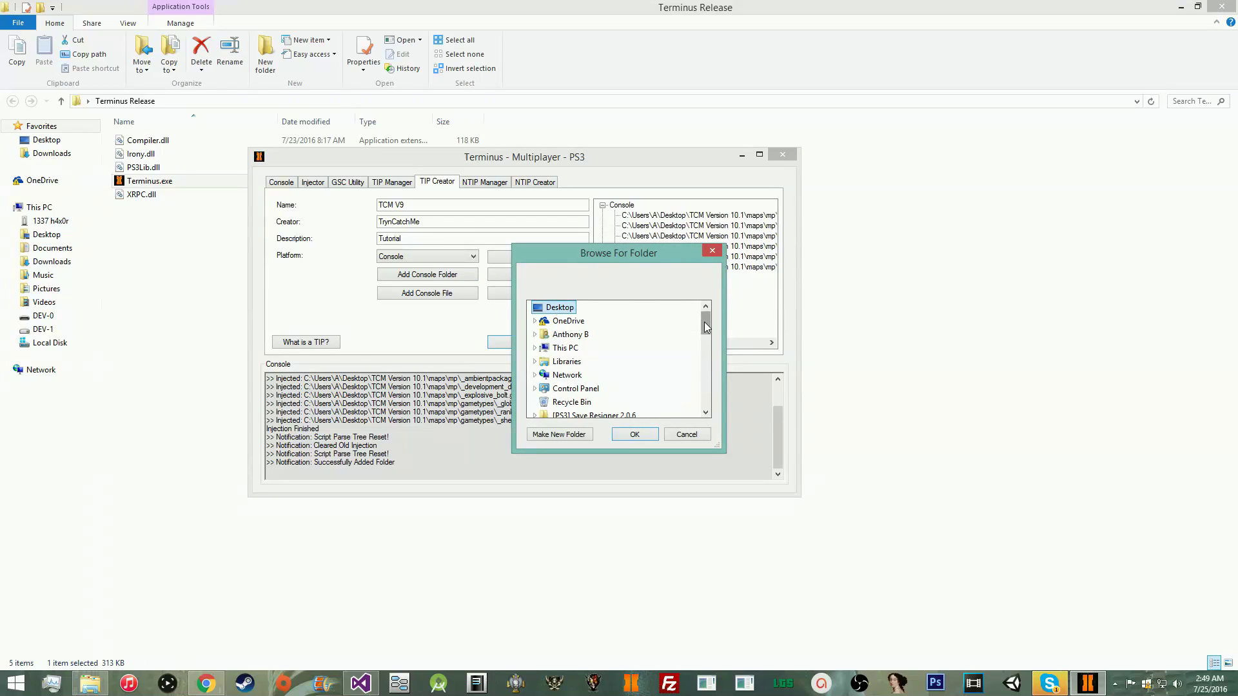
click(638, 436)
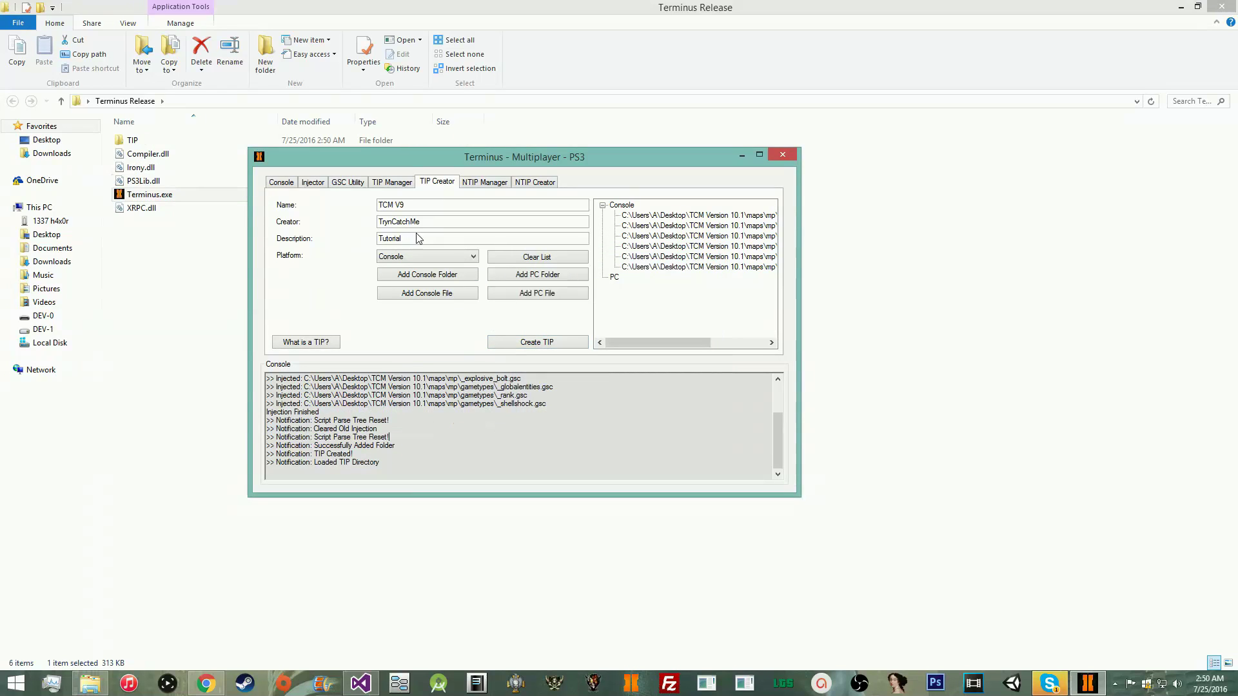
click(392, 182)
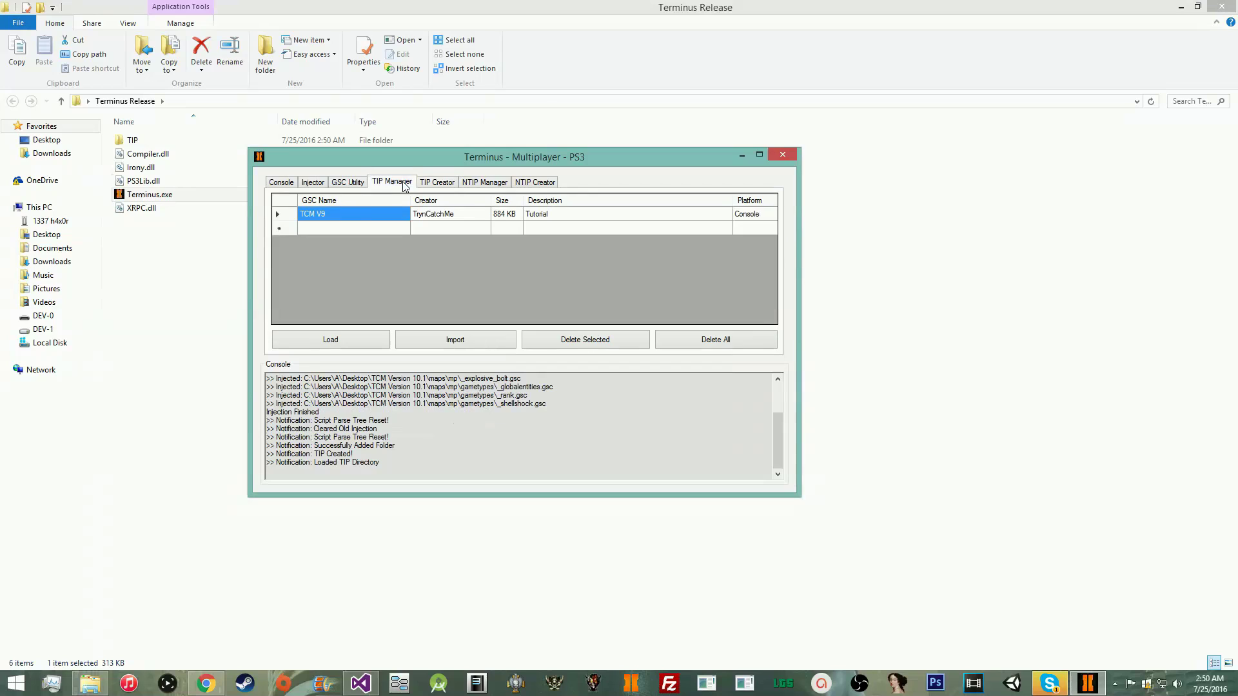
Load the TCM V9 package from the TIP Manager and inject its scripts
click(518, 218)
click(554, 220)
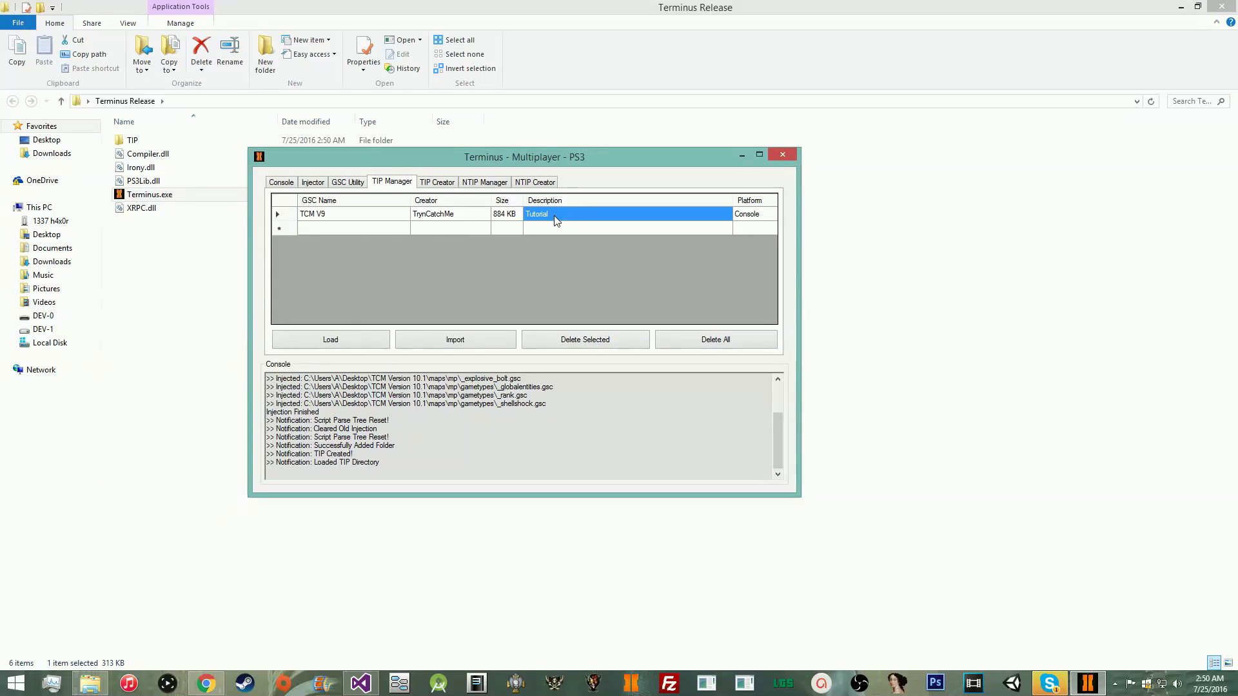
click(351, 339)
click(316, 183)
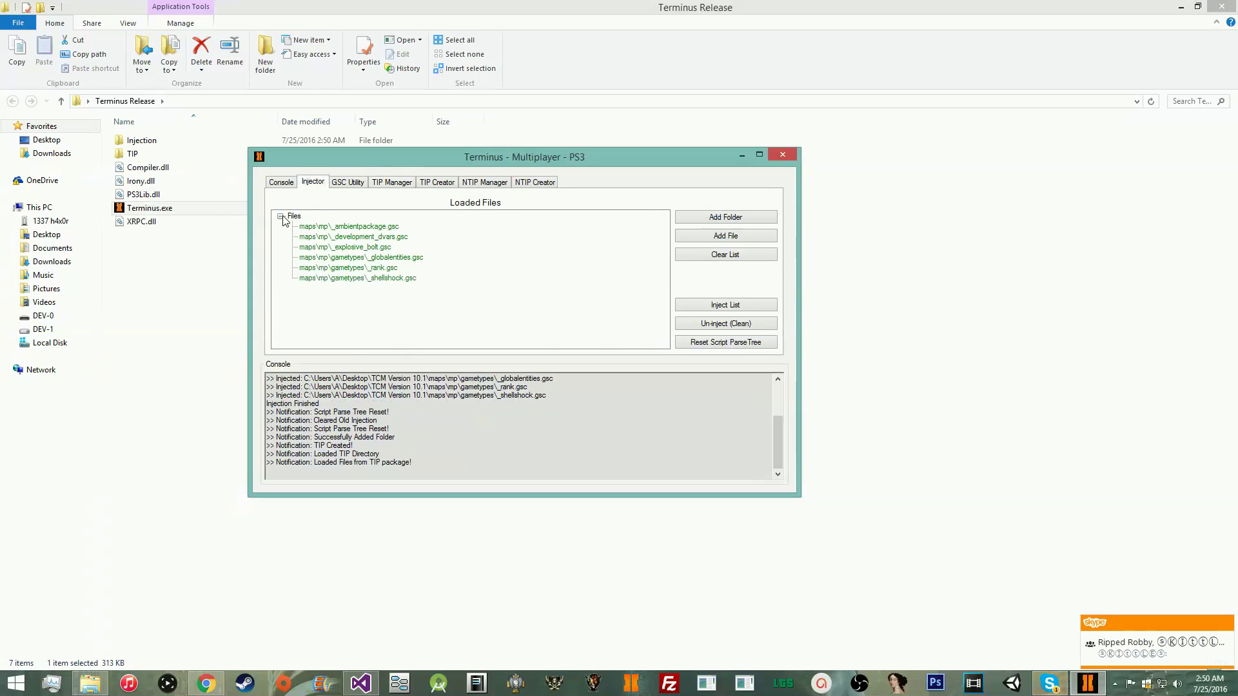
click(750, 307)
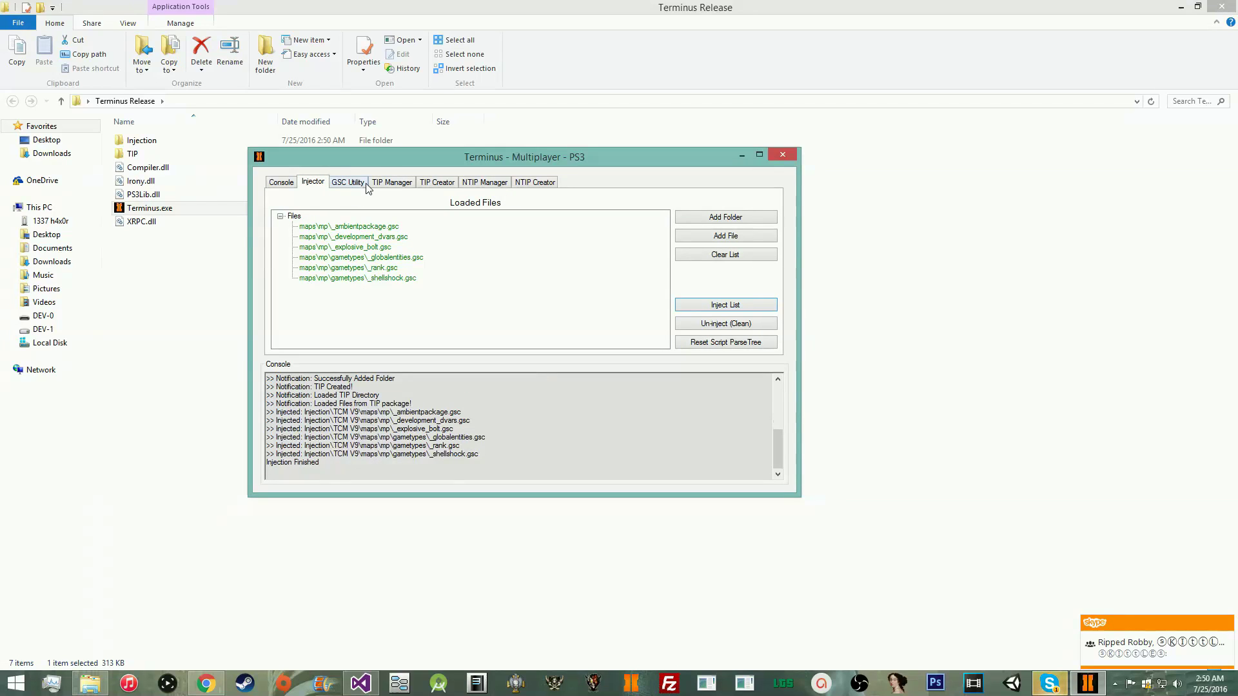
Un-inject the TCM V9 scripts with a script parse tree reset and clear the injector's loaded files list
click(692, 325)
click(700, 342)
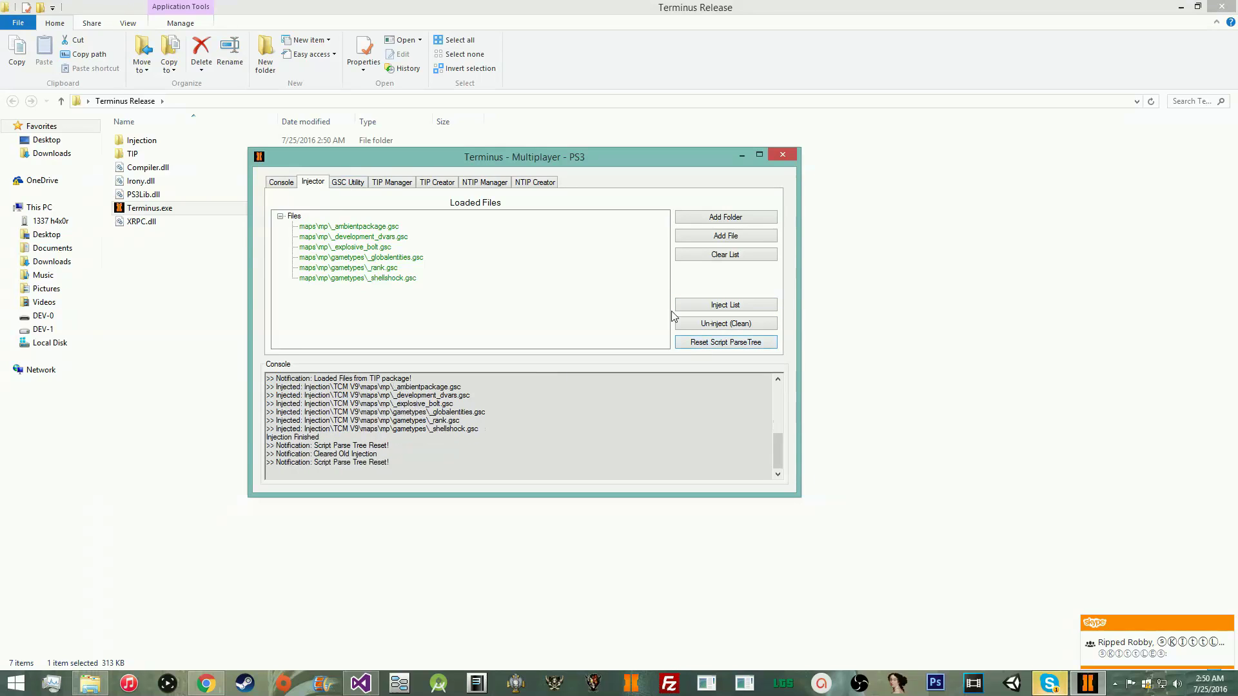
click(703, 258)
Look over the TIP Manager's package table and the NTIP Manager's name and version columns
click(392, 183)
click(437, 182)
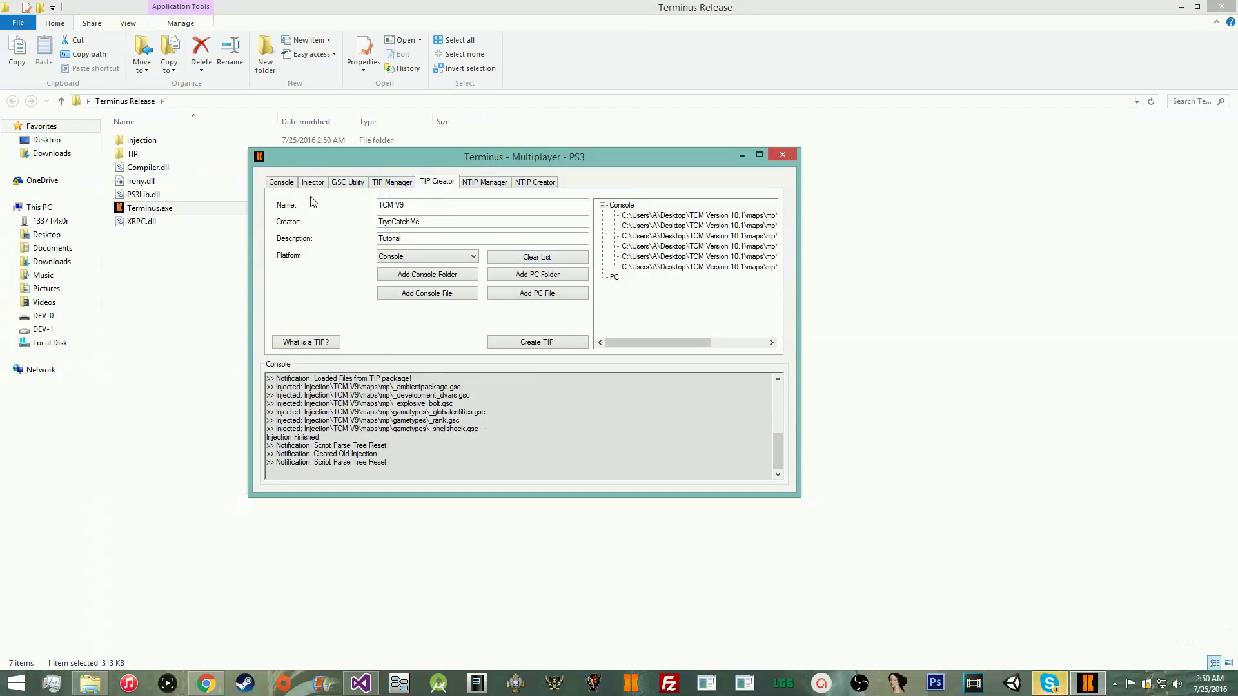
click(401, 184)
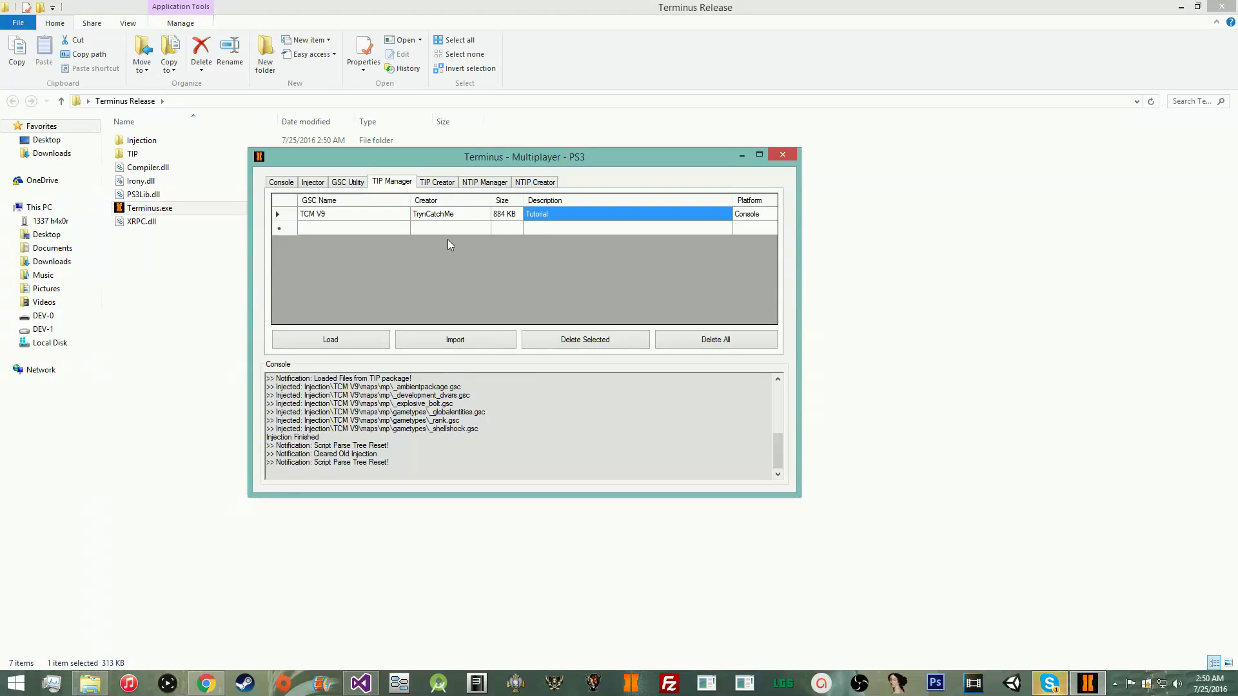
click(479, 229)
click(569, 229)
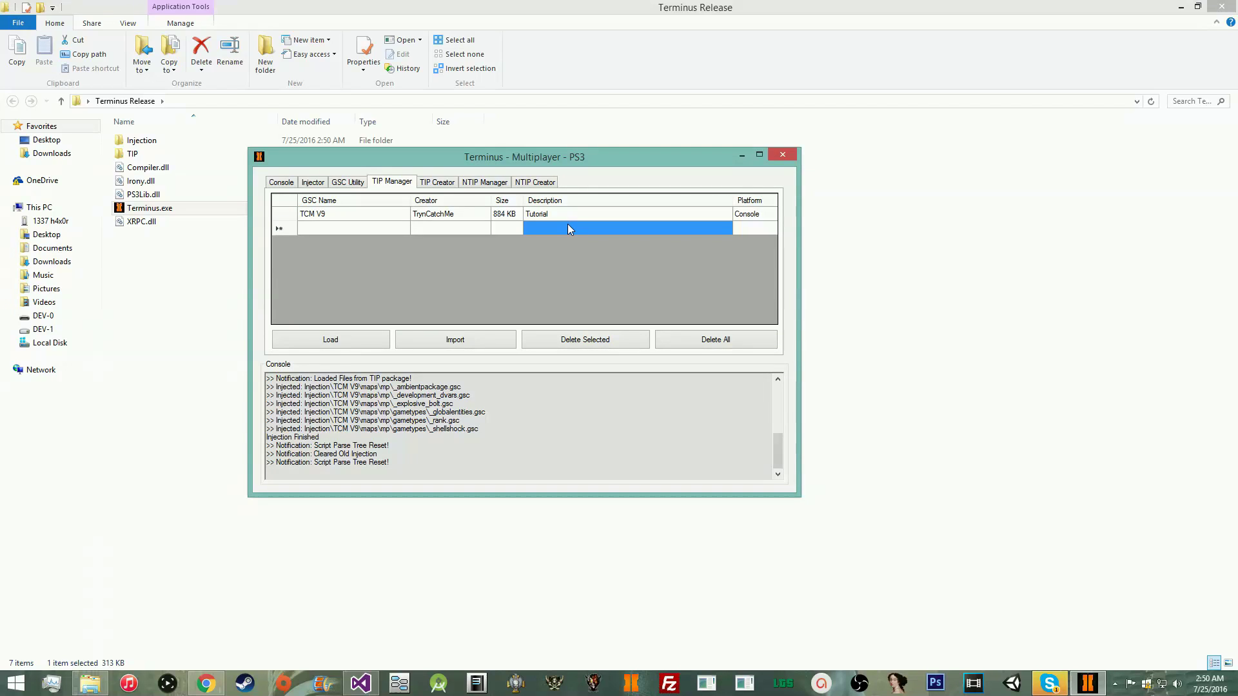
click(484, 183)
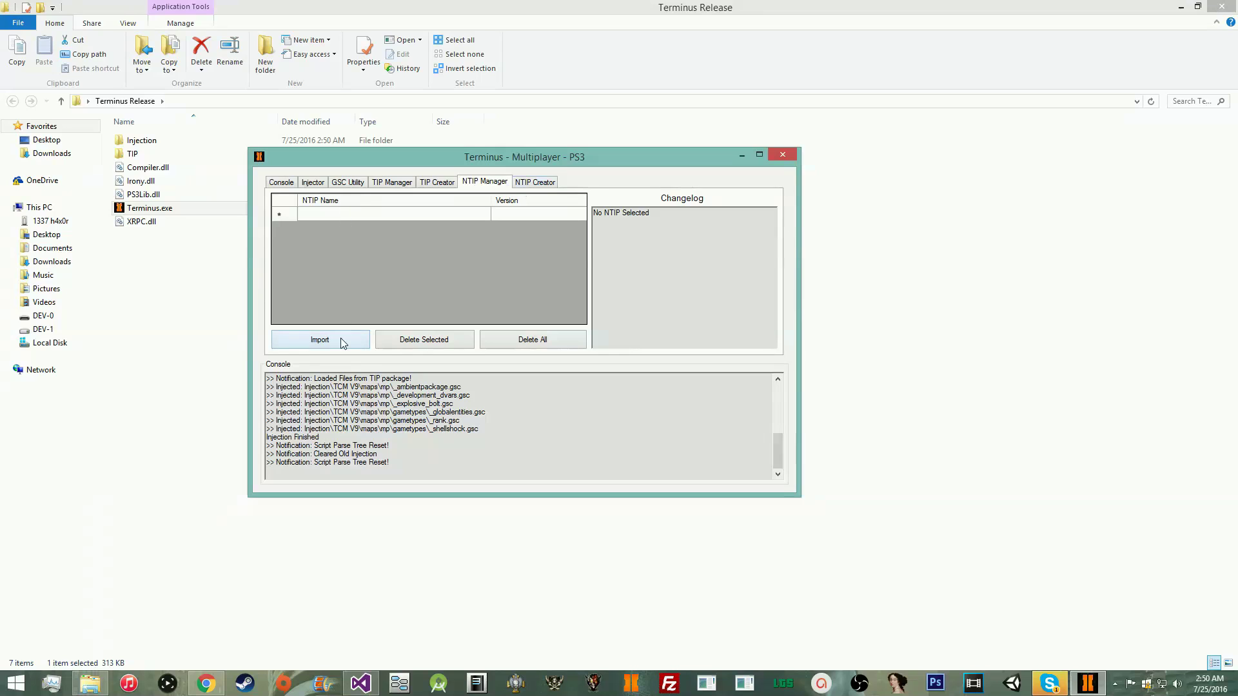
click(345, 220)
click(527, 213)
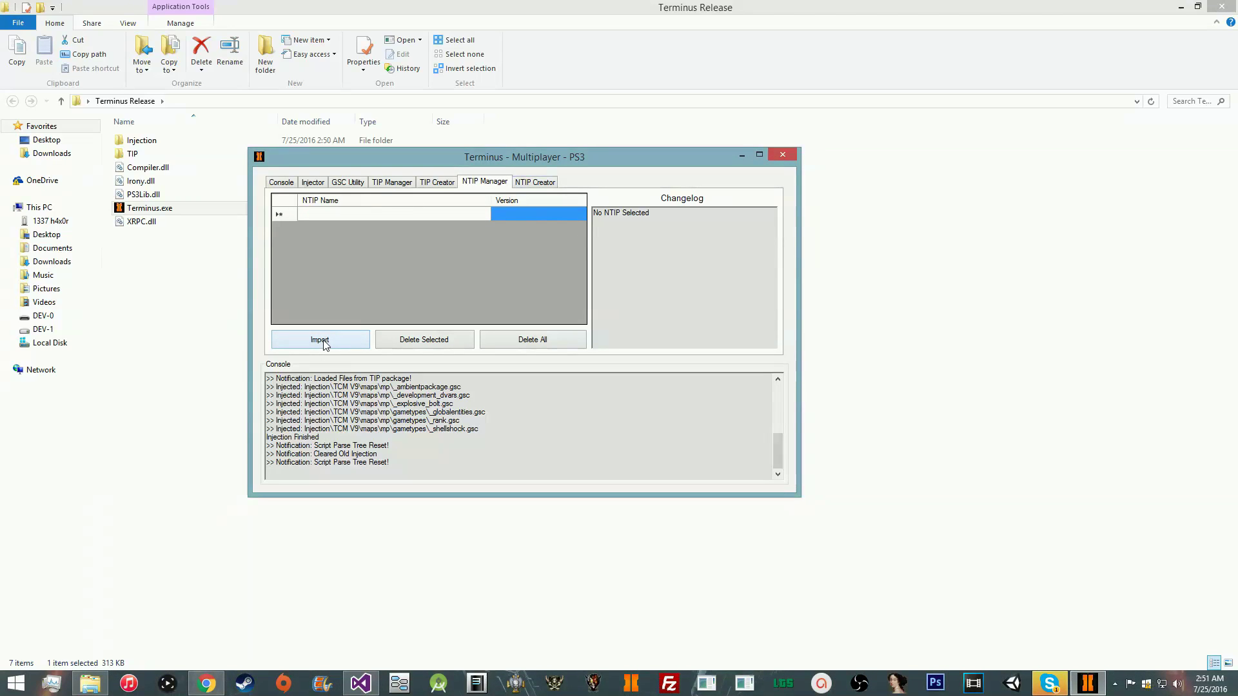
Delete all the text in the NTIP Manager's changelog
click(596, 218)
key(ctrl+a)
key(BackSpace)
click(419, 219)
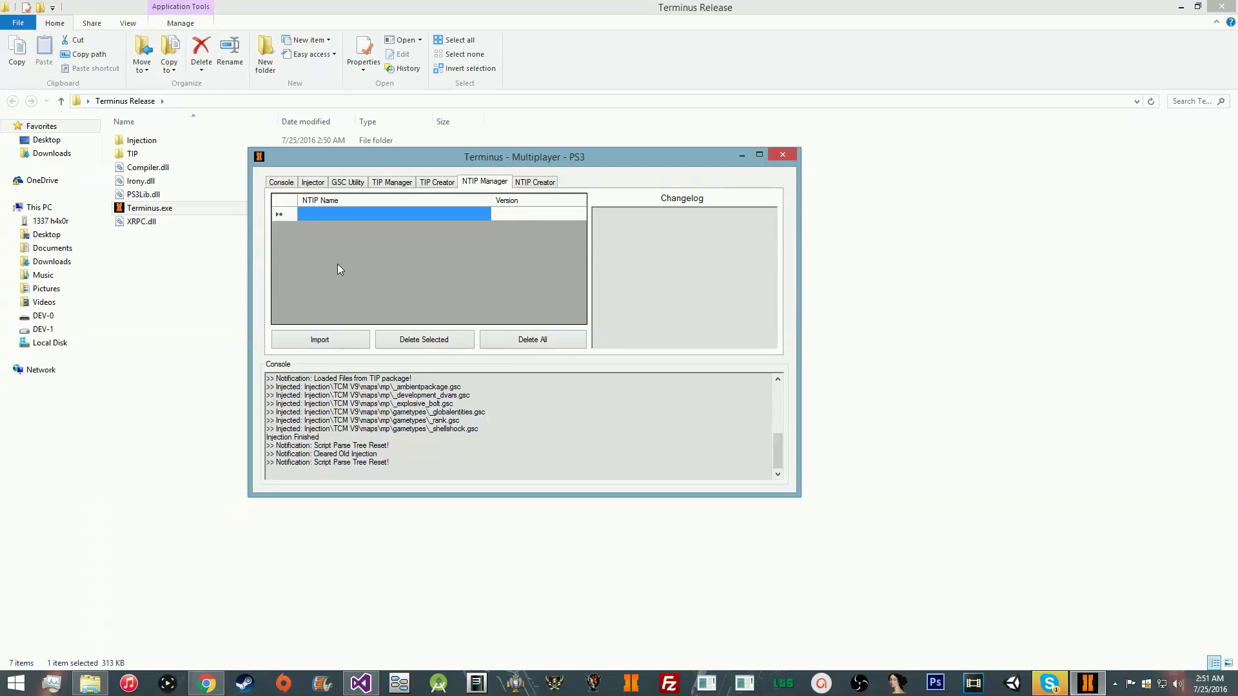
Compare the TIP Manager with the NTIP Manager and glance at the NTIP Creator form
click(403, 183)
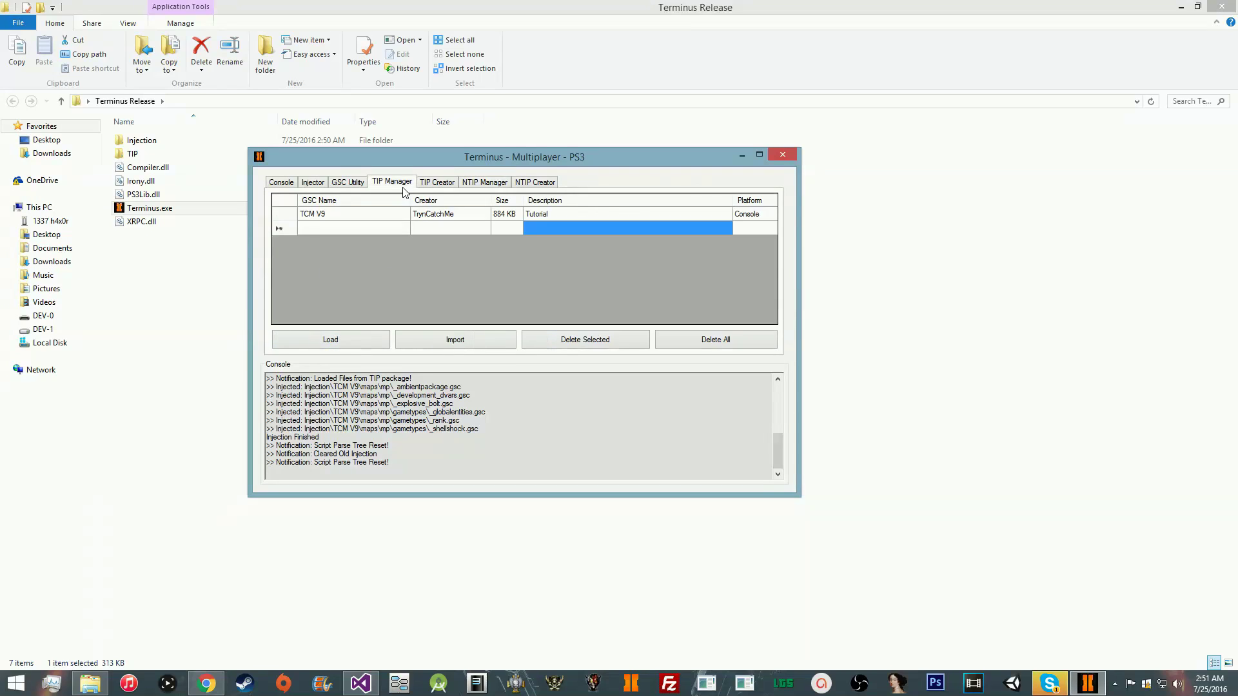
click(488, 185)
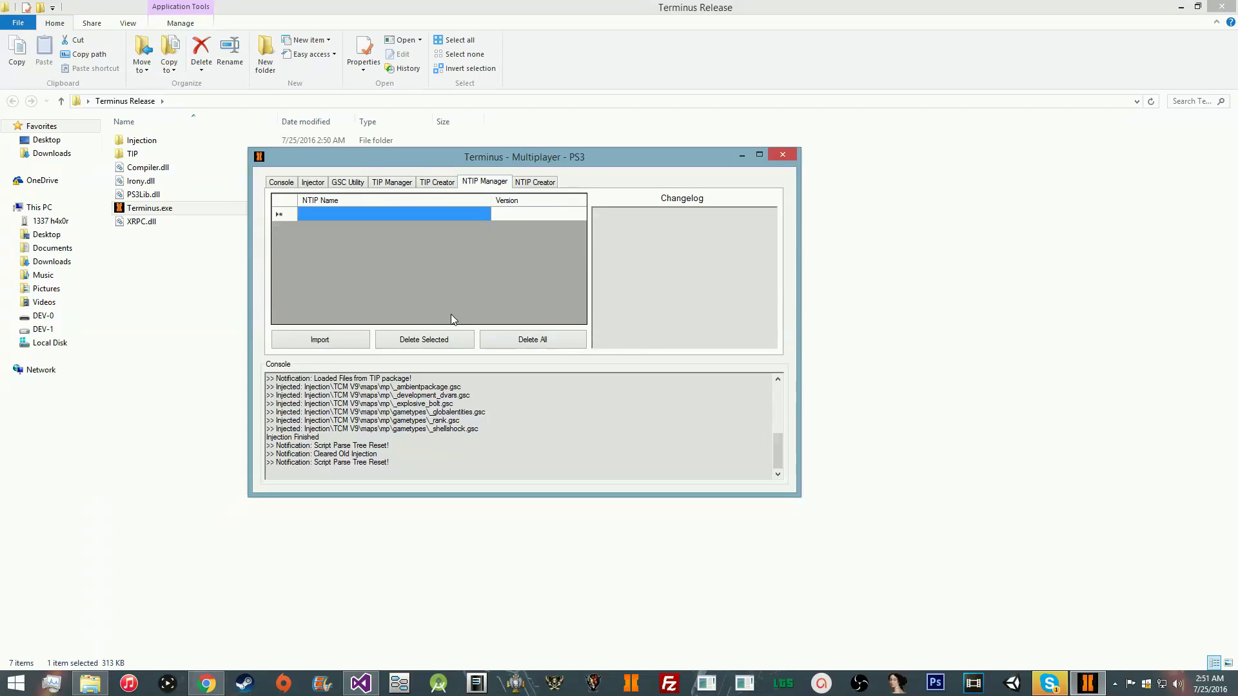
click(395, 184)
click(499, 182)
click(528, 183)
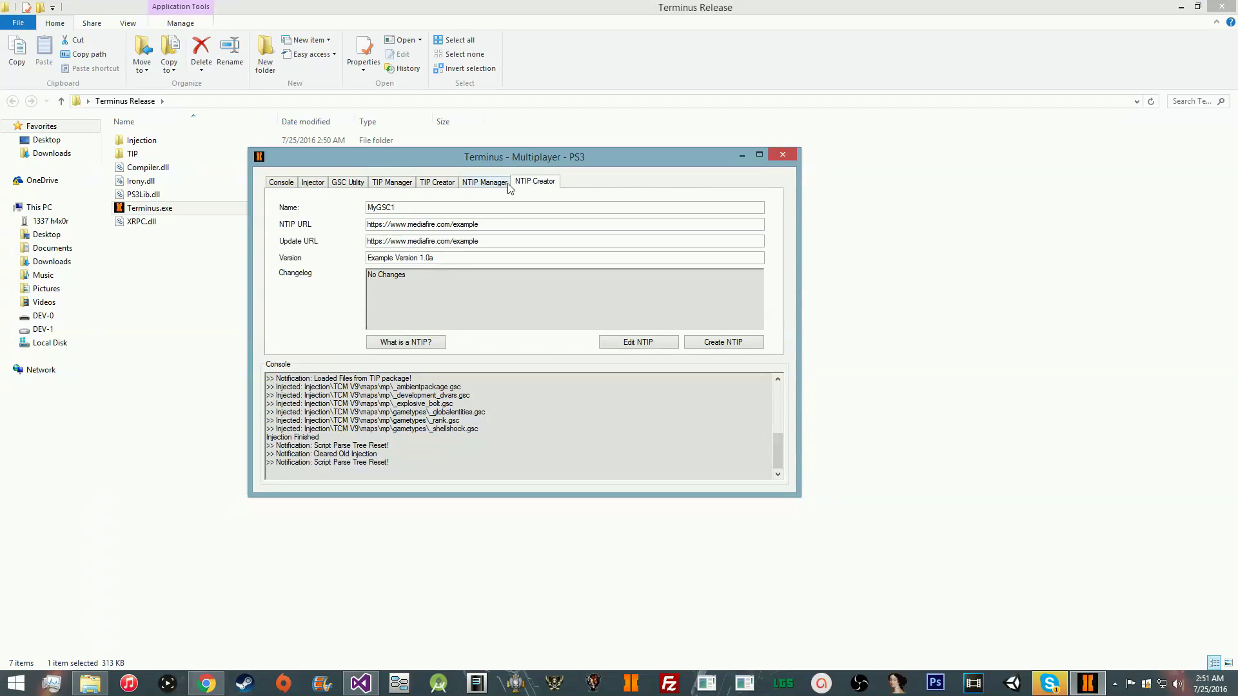
drag(451, 207, 334, 202)
click(494, 182)
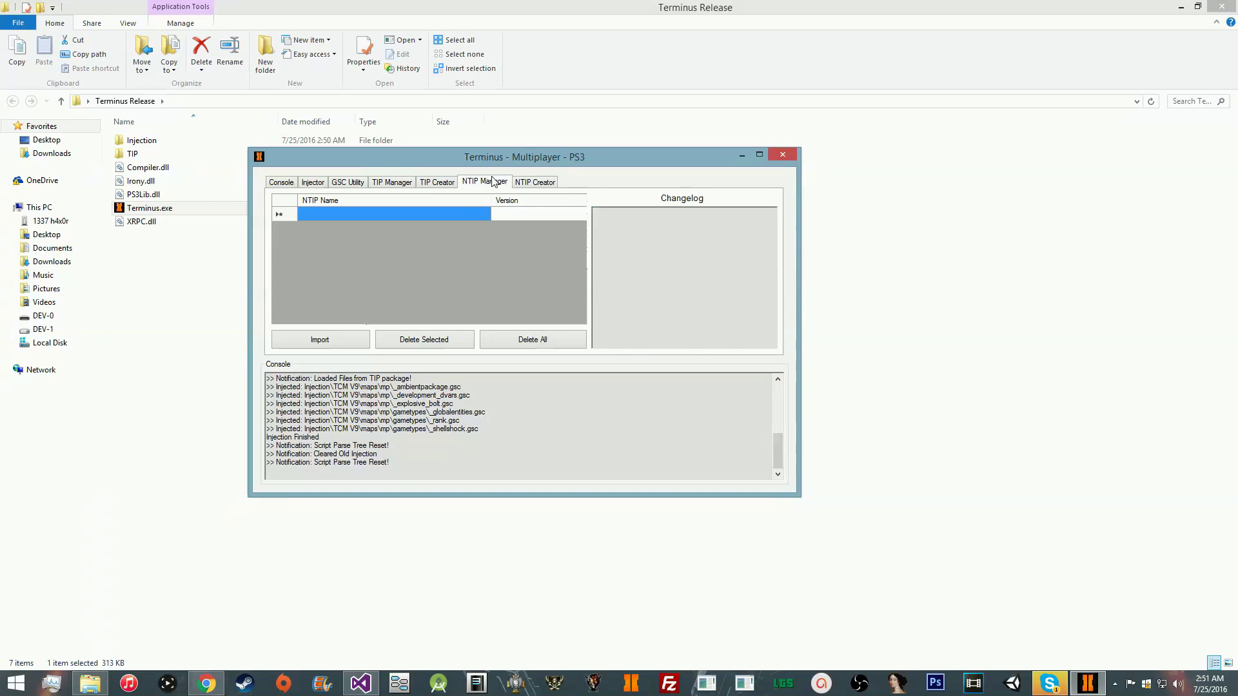
Examine the NTIP Creator's name, NTIP URL, Update URL and version fields
click(530, 184)
click(432, 209)
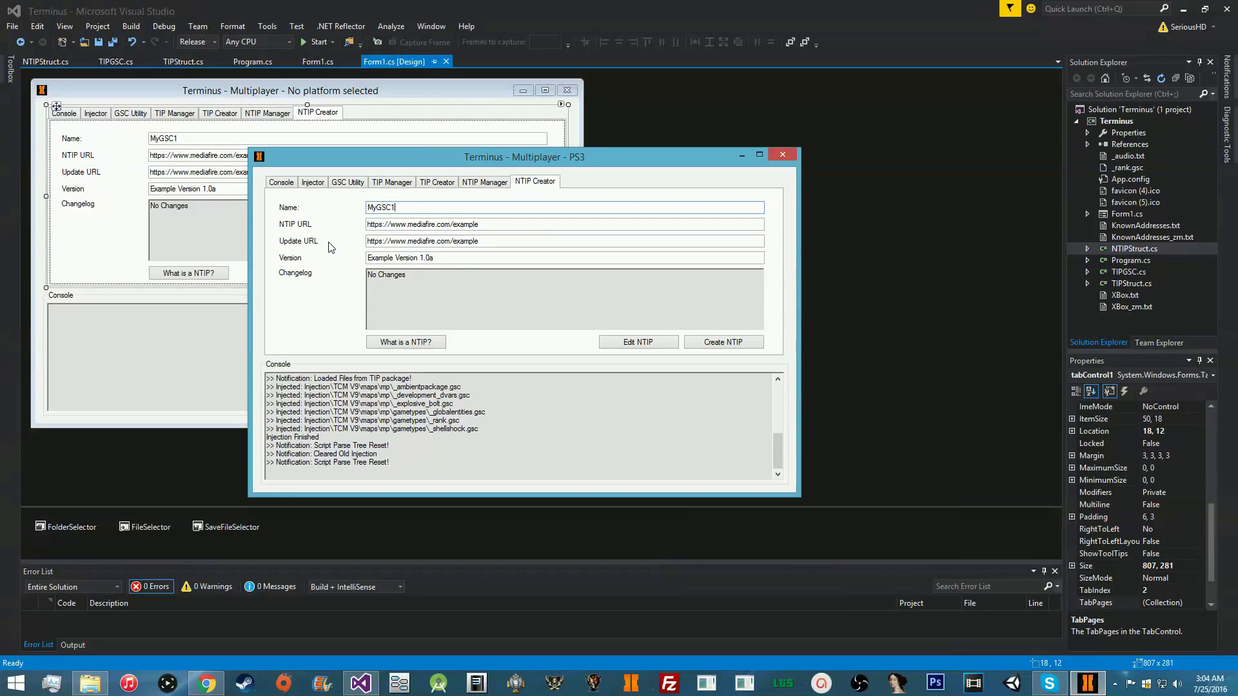
click(491, 224)
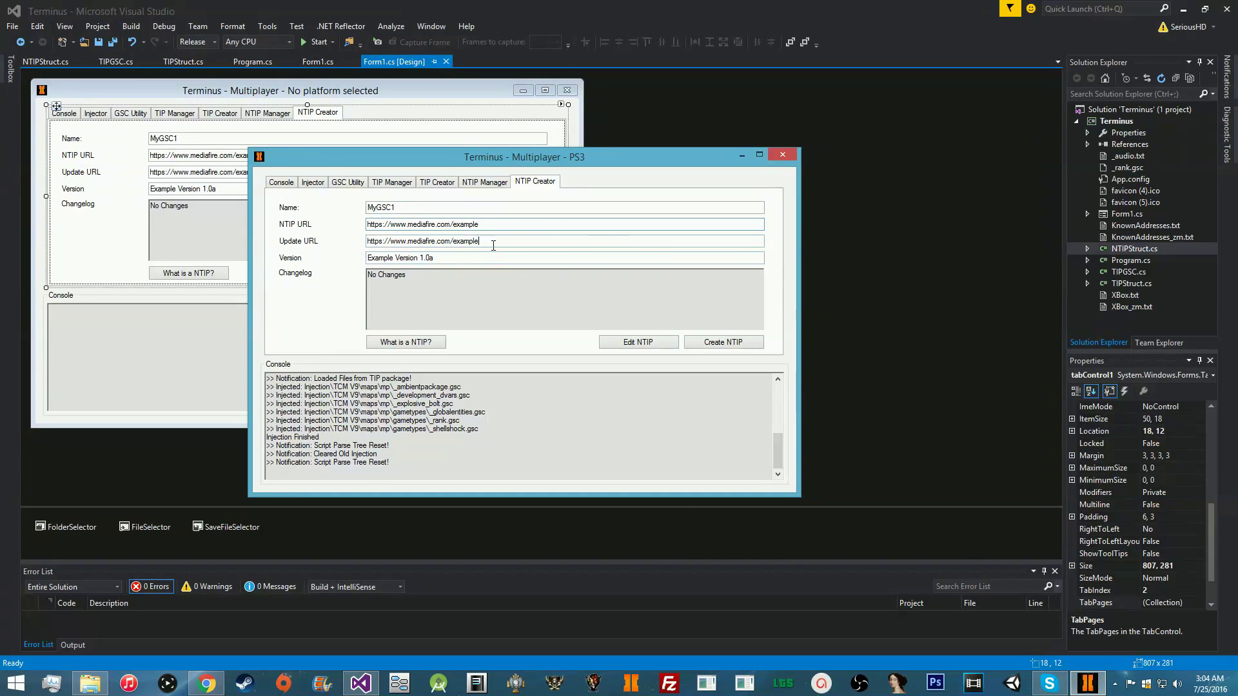
click(494, 241)
click(494, 210)
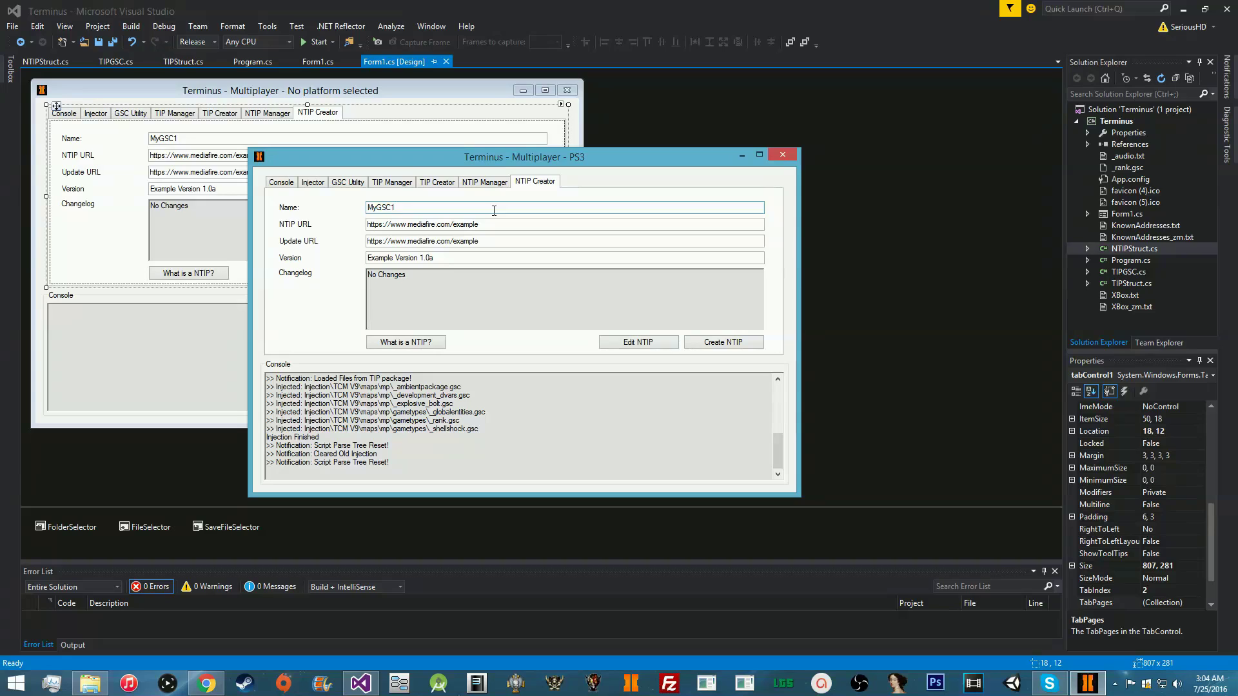
drag(399, 208, 338, 213)
click(487, 225)
drag(432, 211, 350, 213)
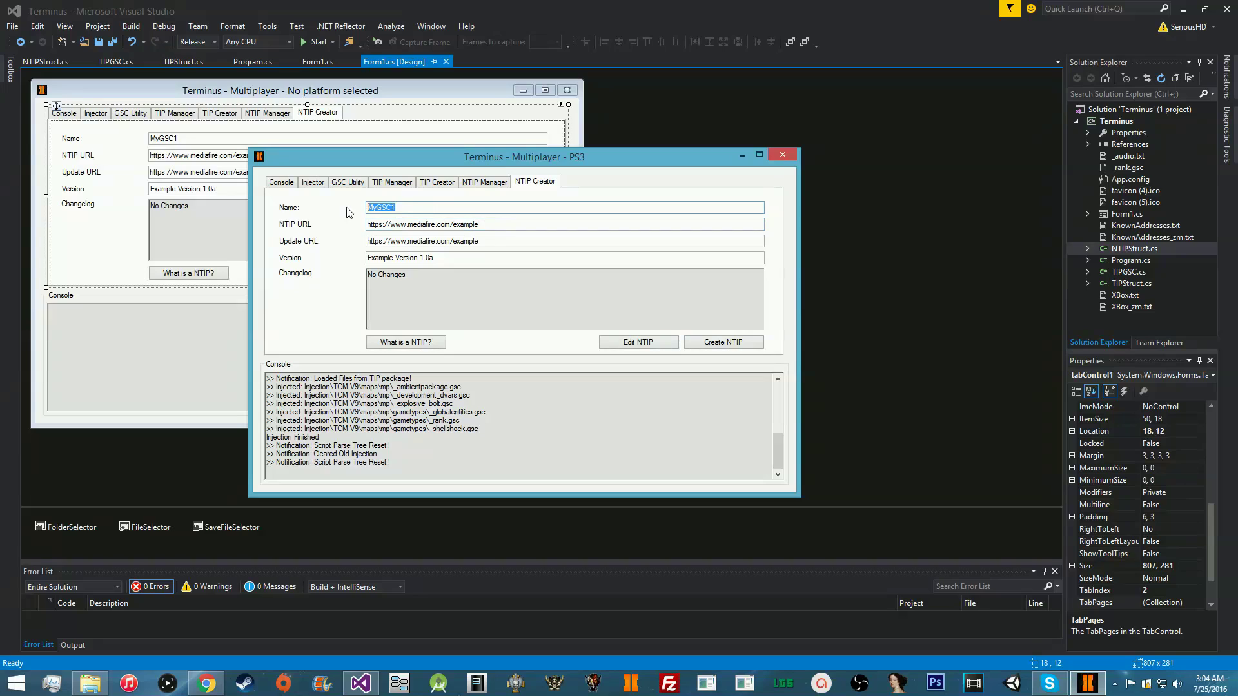
click(510, 259)
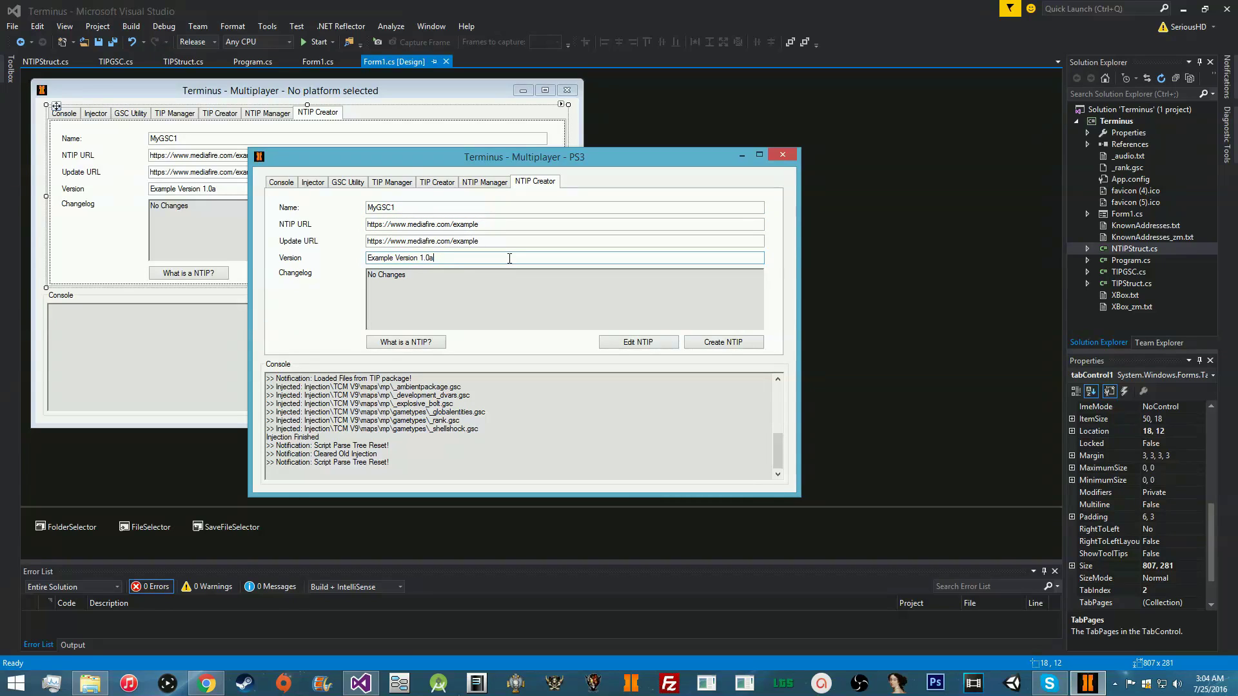
Name the new NTIP TCM Updater
double_click(428, 205)
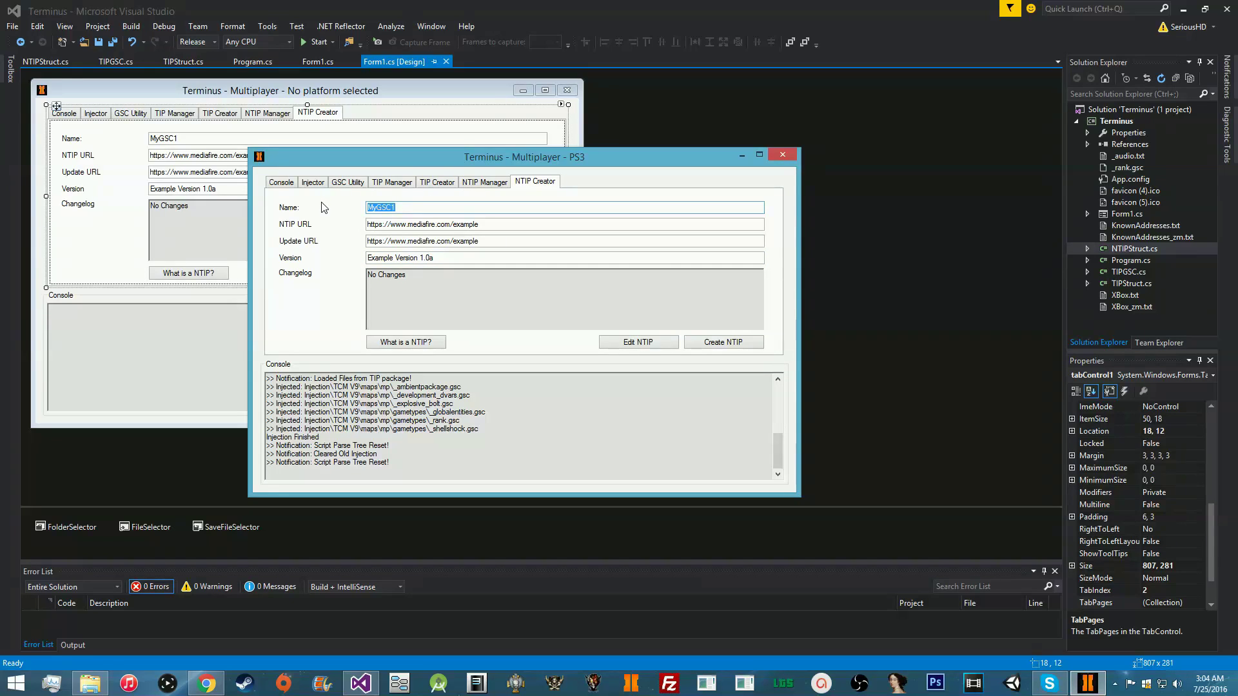
text(TCM Upda)
key(ctrl+shift+Left)
key(ctrl+shift+Left)
click(411, 207)
Set the NTIP URL of TCM Updater to none
click(500, 223)
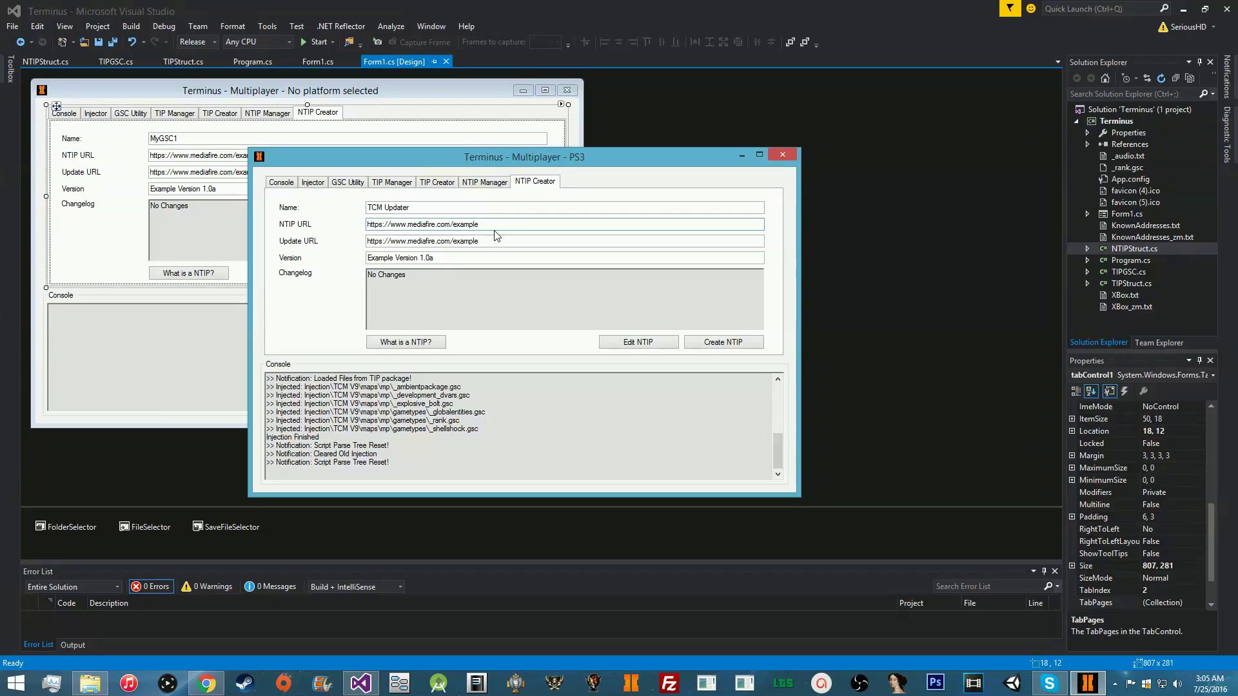
drag(496, 225, 363, 225)
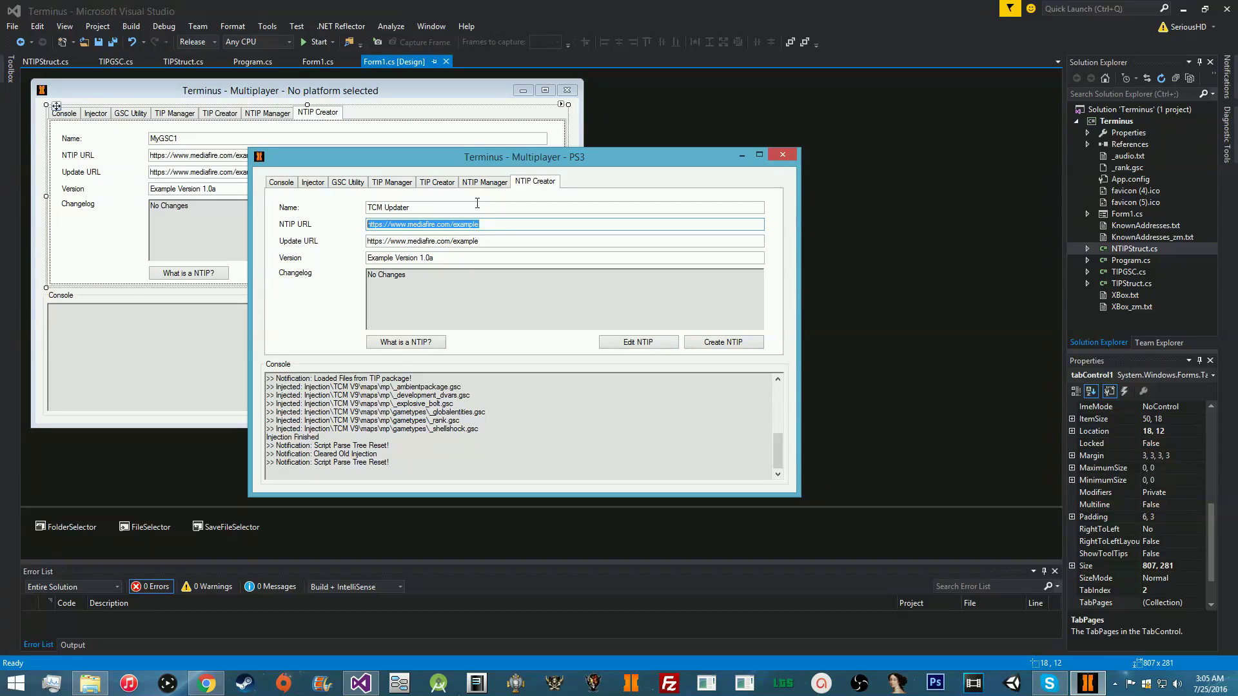
text(none)
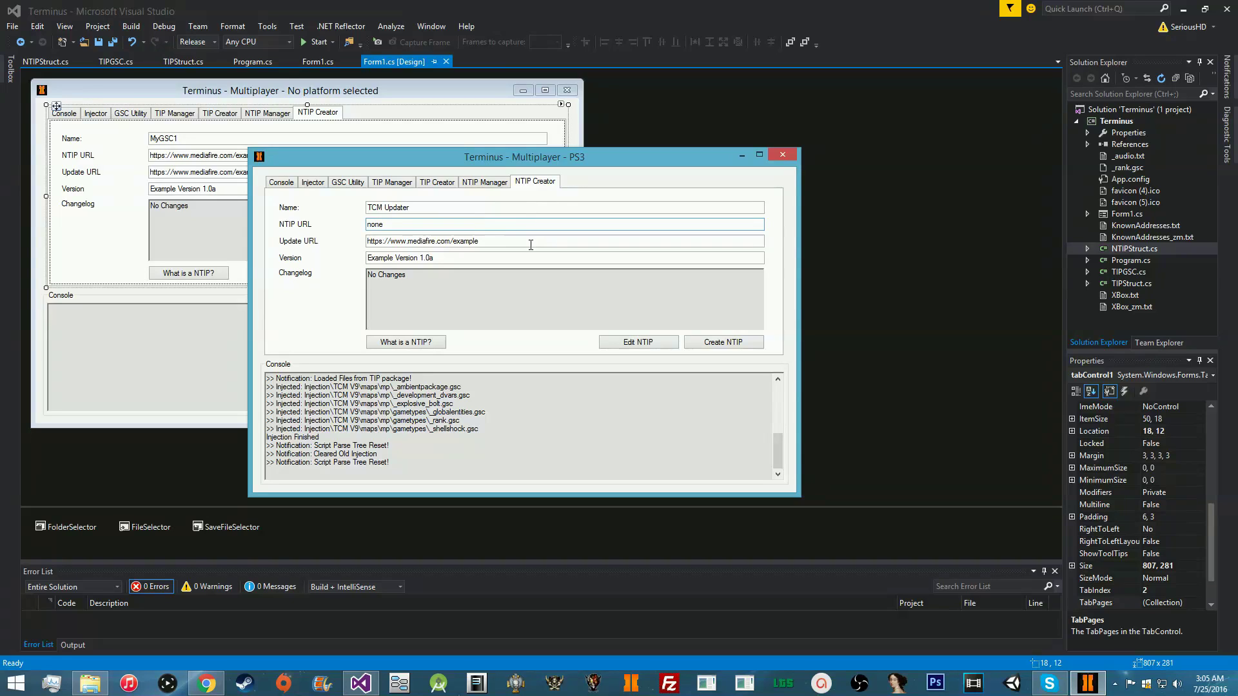
key(Tab)
Switch to MediaFire in Chrome and upload TCM V9.TIP from the Desktop to My Files, replacing the existing copy
click(485, 245)
drag(485, 245, 330, 244)
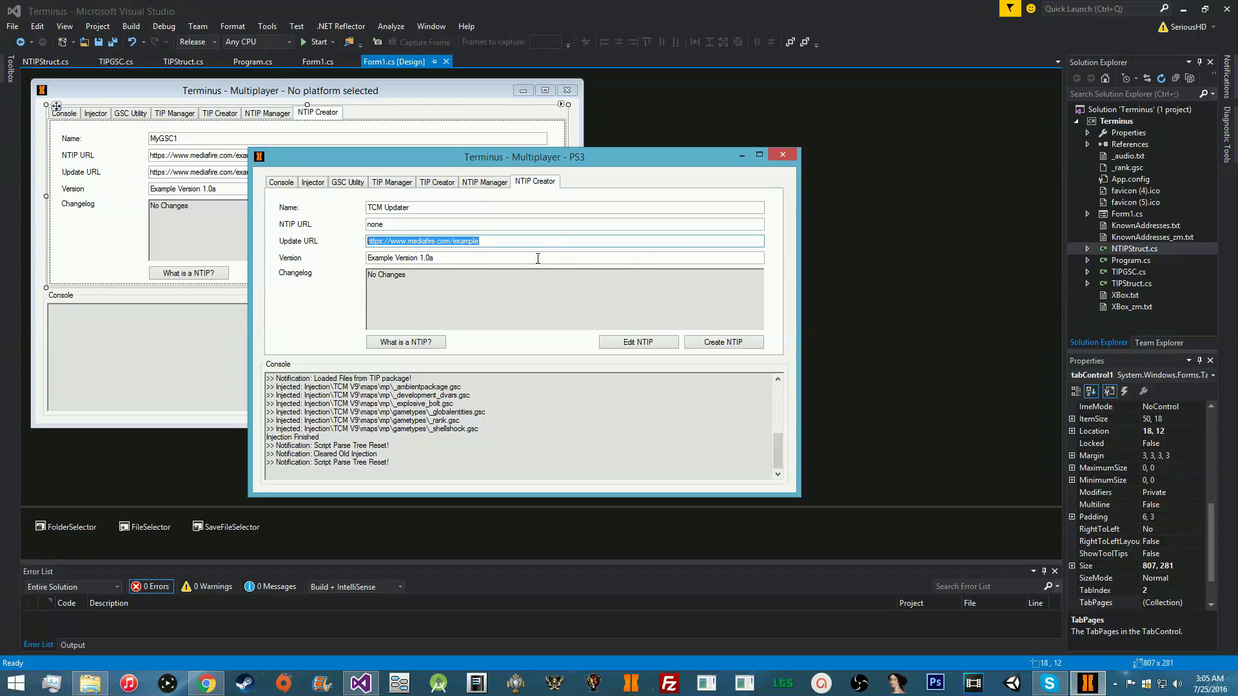
click(207, 684)
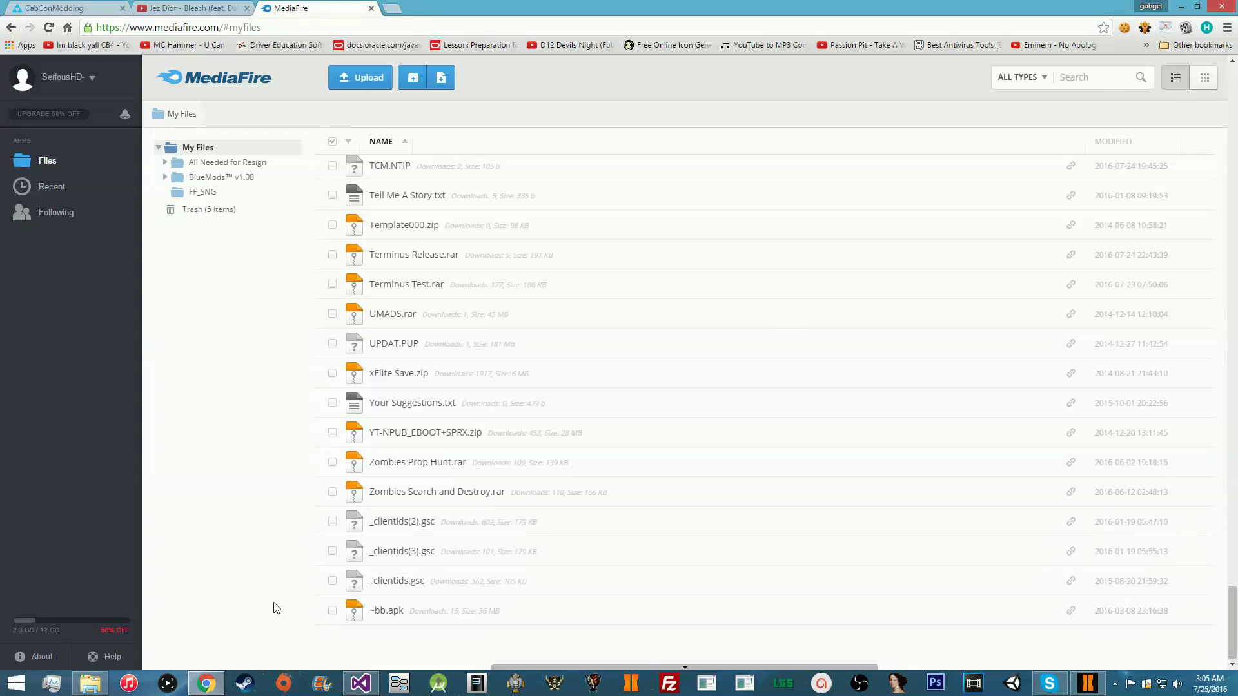
scroll(457, 214, up, 6)
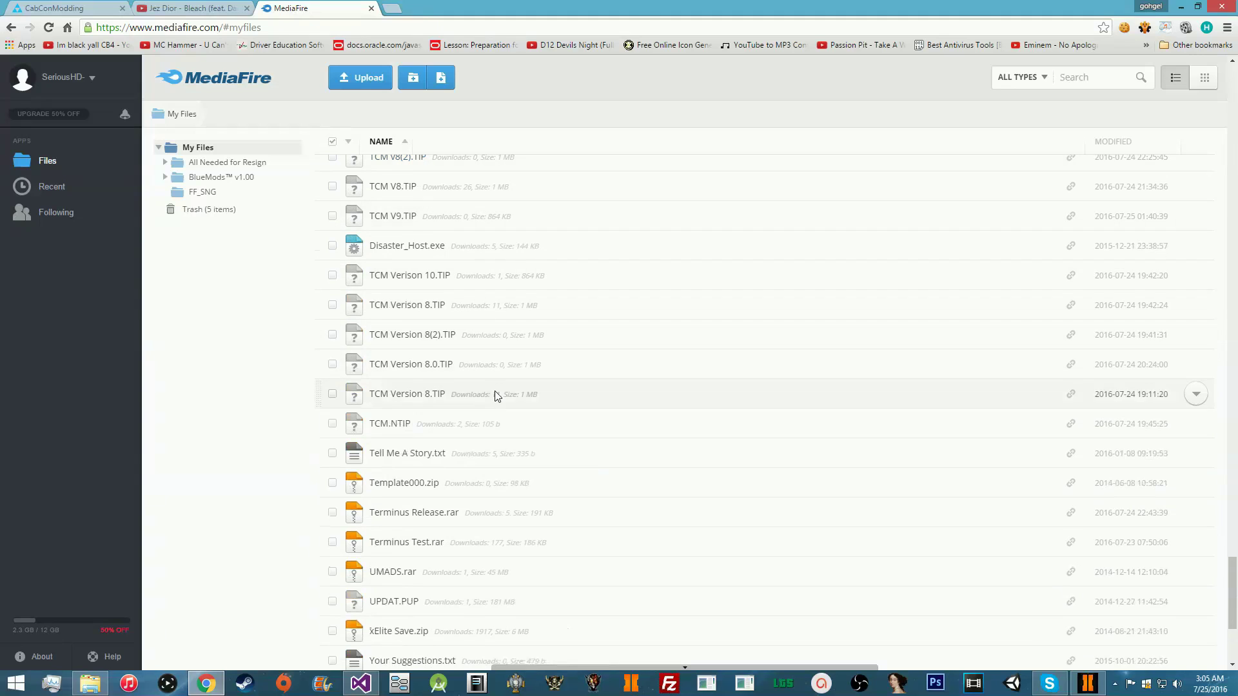
click(364, 88)
click(385, 115)
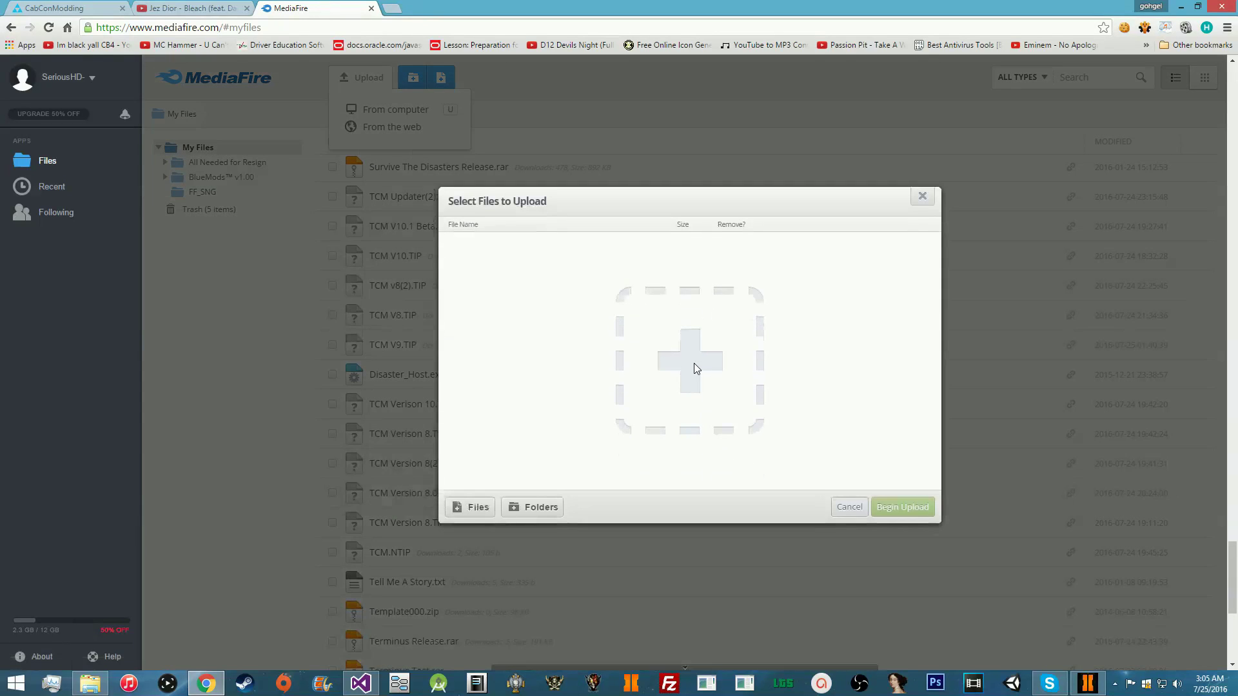
drag(818, 270, 822, 417)
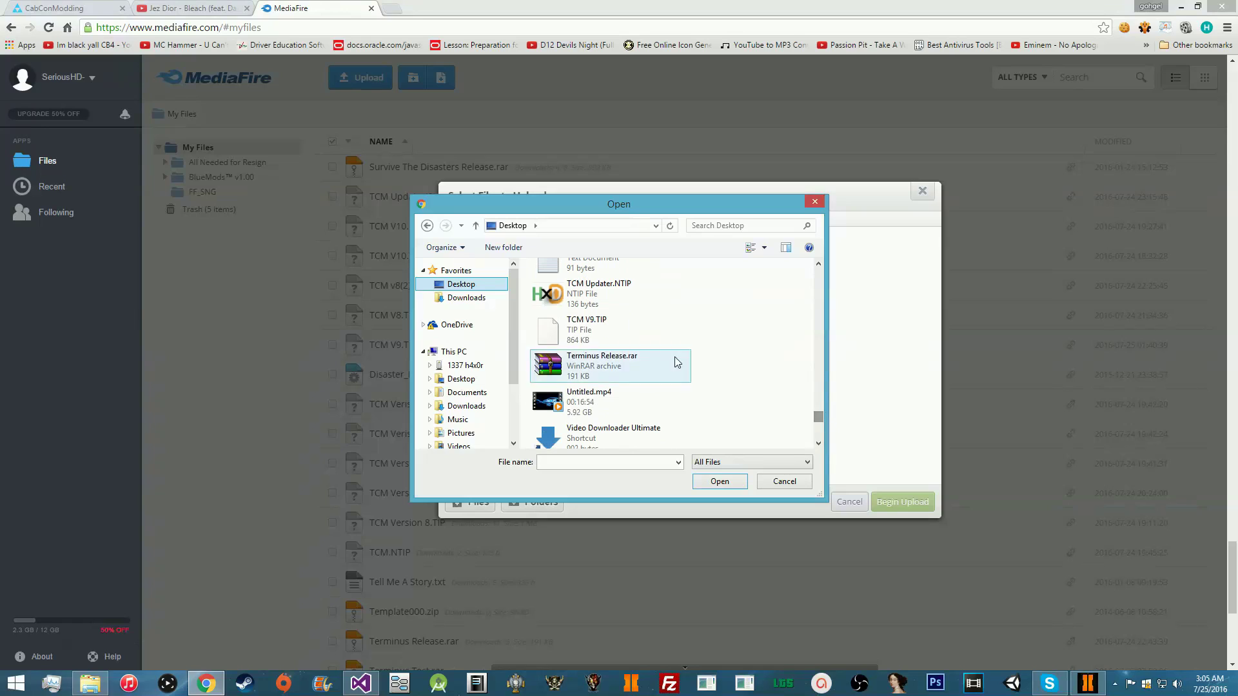
click(649, 343)
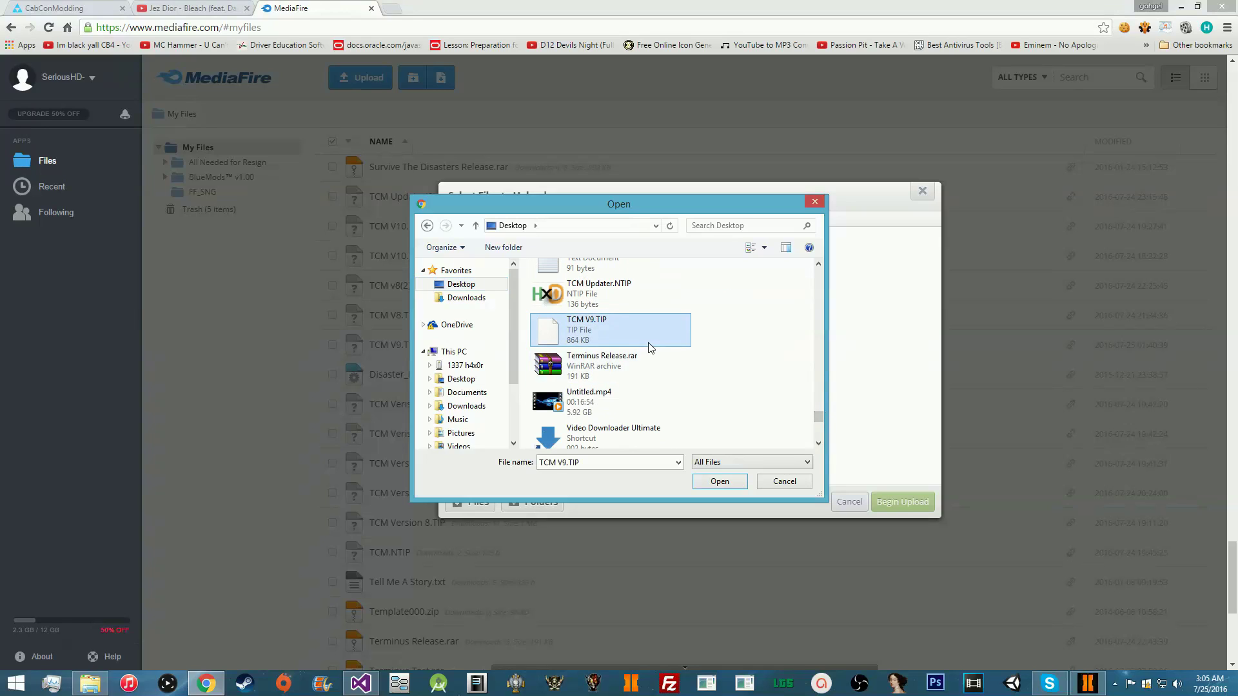
click(720, 485)
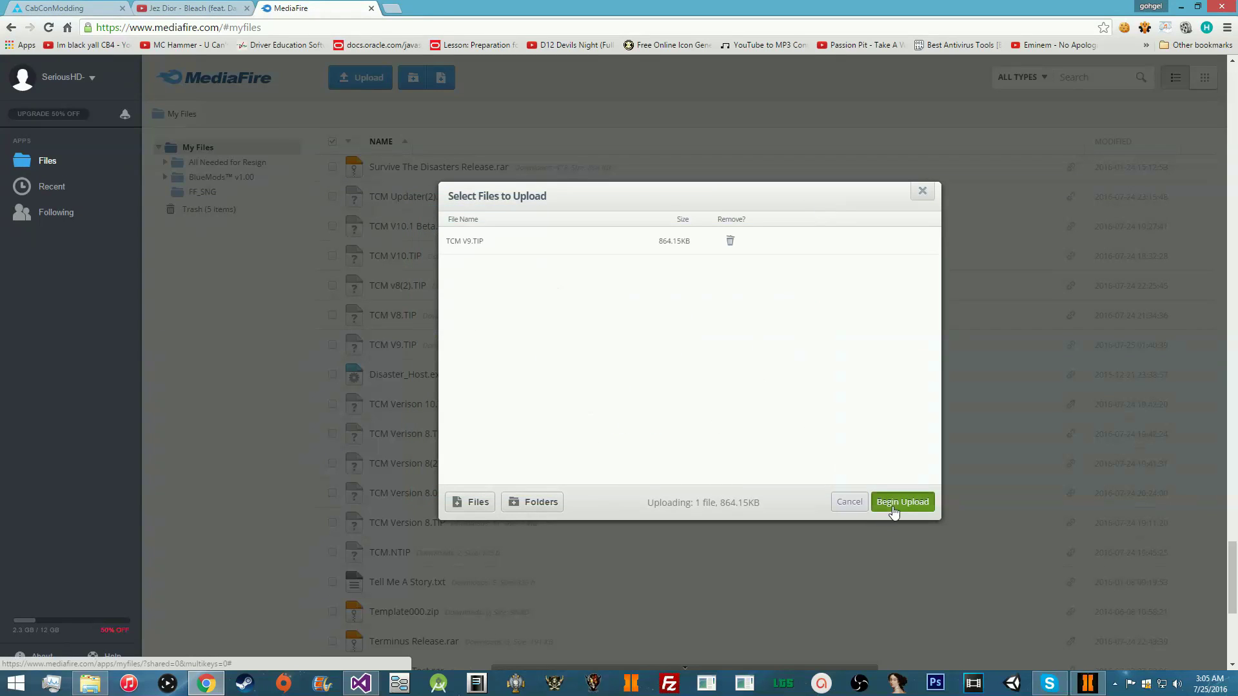
click(895, 507)
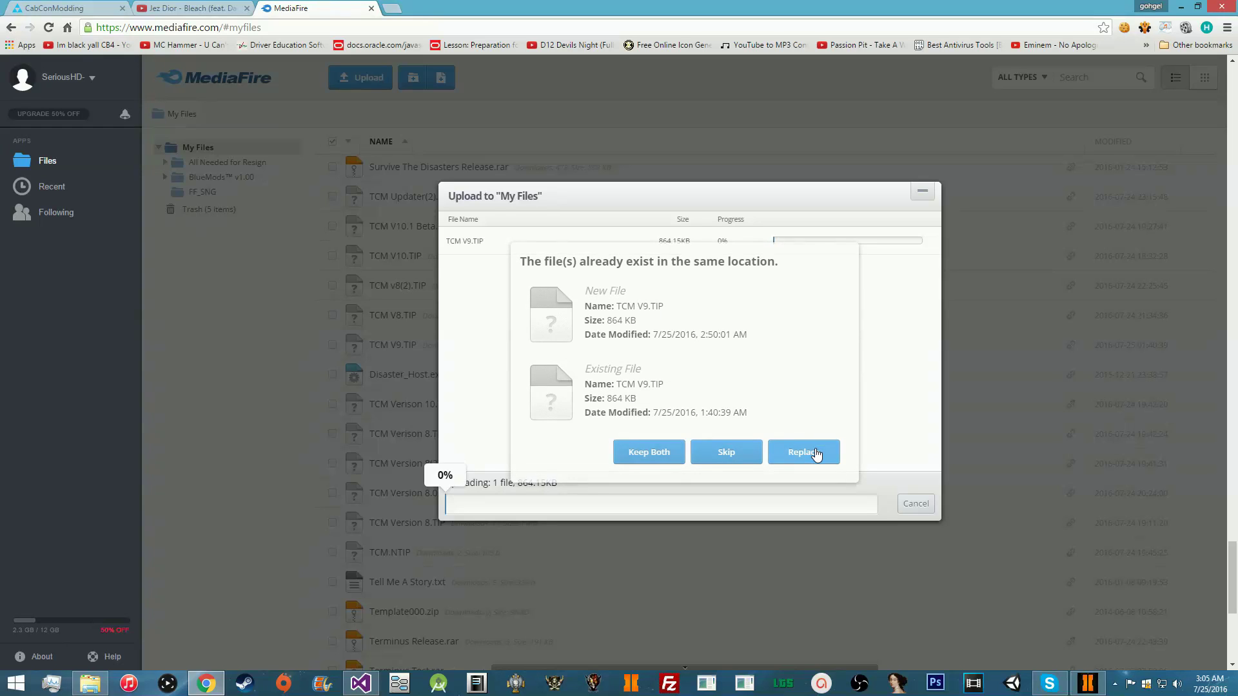
click(815, 453)
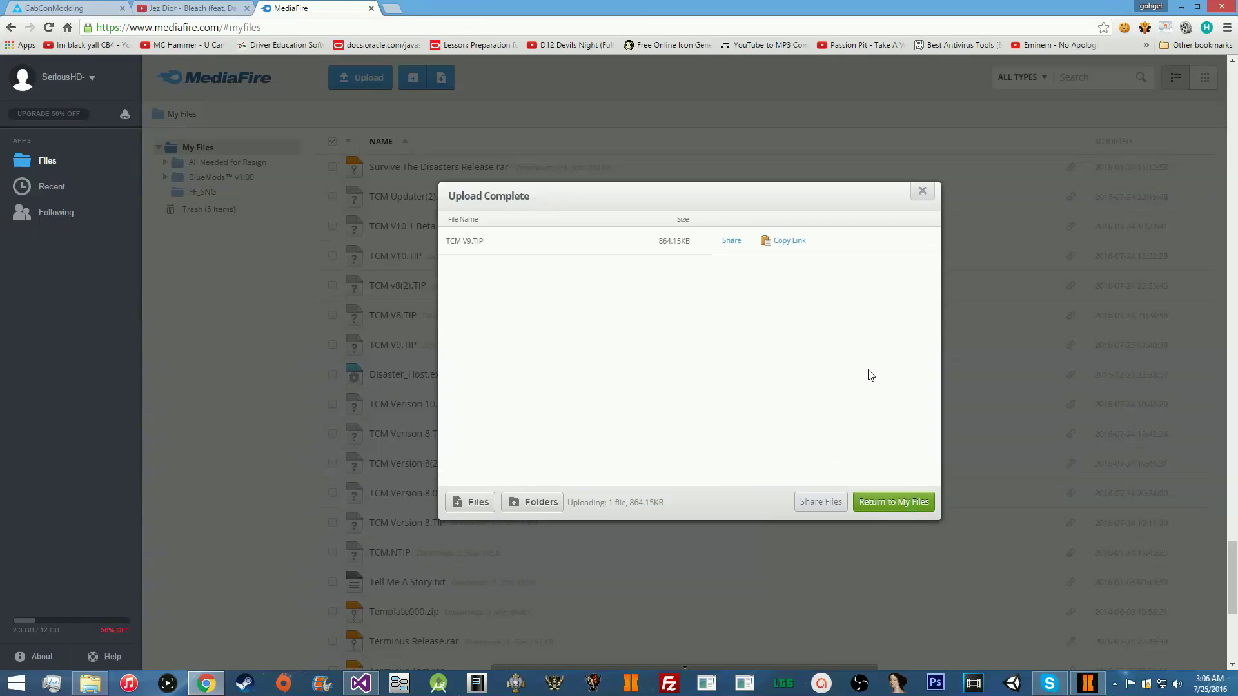
Copy the uploaded TCM V9.TIP's share link and paste it as the Update URL in Terminus
click(788, 240)
click(1087, 684)
key(ctrl+v)
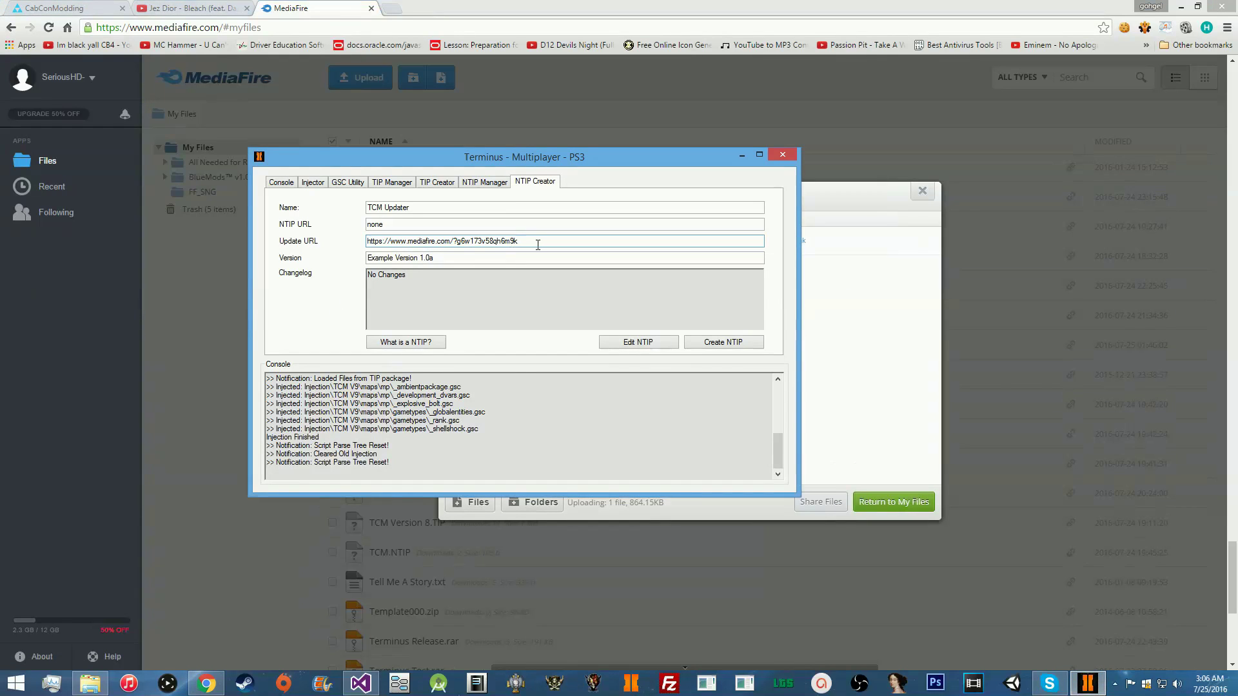
Examine the parts of the pasted MediaFire link in the NTIP's Update URL
drag(538, 247, 340, 250)
click(440, 246)
double_click(417, 242)
click(533, 241)
drag(533, 241, 359, 259)
click(541, 243)
drag(453, 242, 360, 250)
click(408, 241)
drag(368, 243, 545, 240)
click(545, 241)
Set the NTIP's version to Version 9
key(Tab)
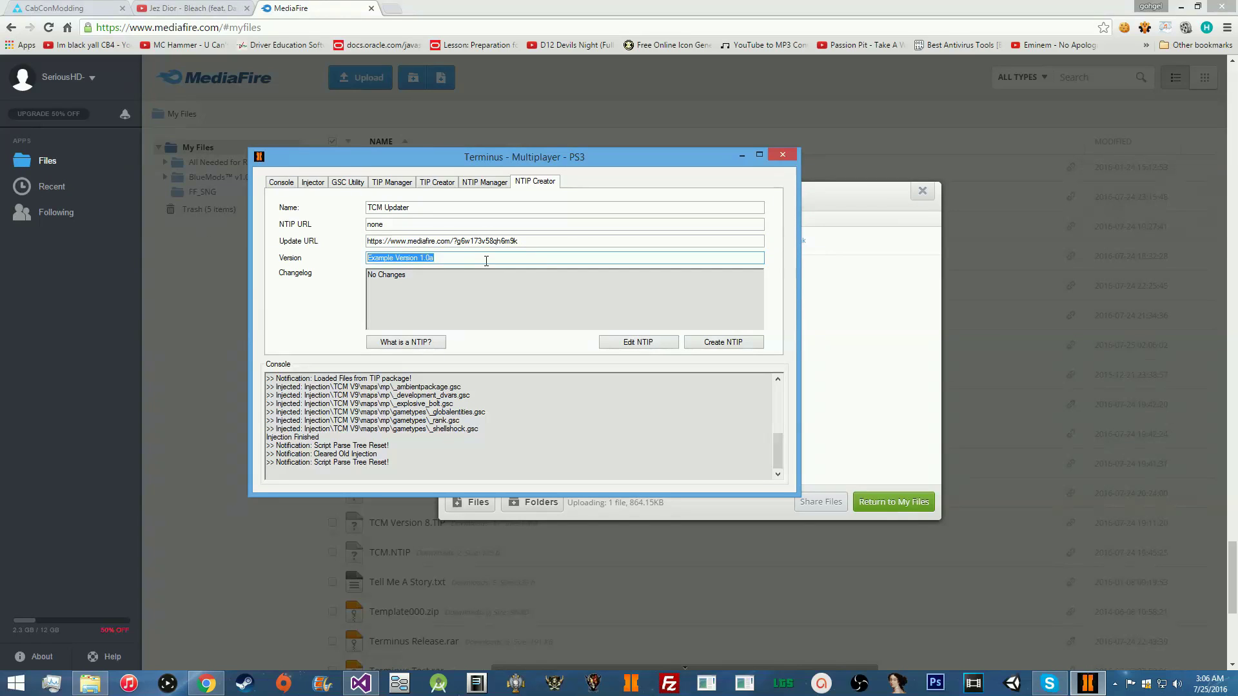
text(Version 9)
key(Tab)
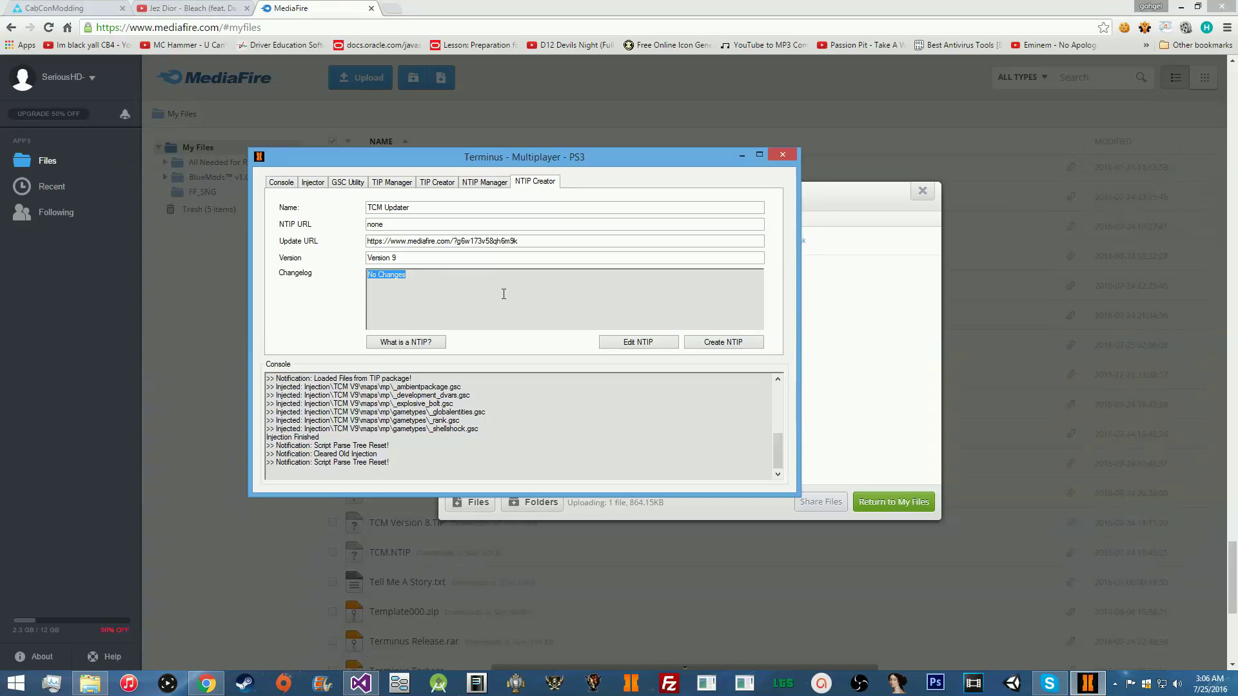
Enter "Idk not my menu" as the NTIP's changelog and create the NTIP on the Desktop
text(Idk not my menu)
click(740, 346)
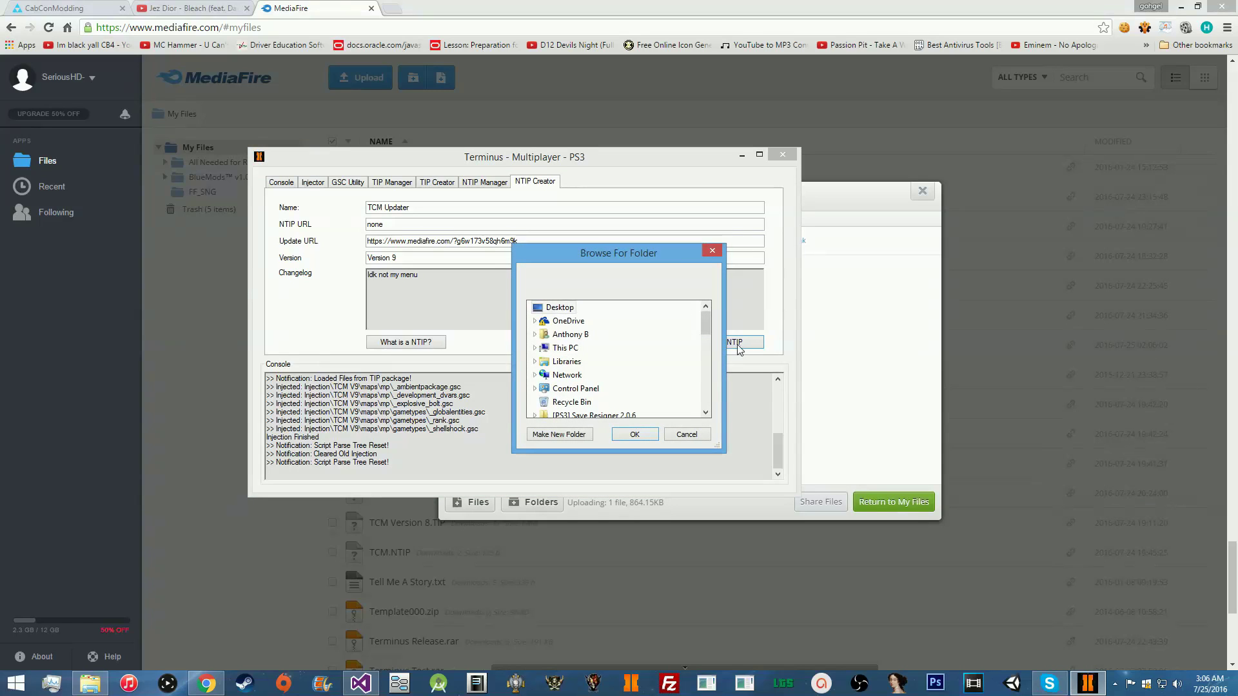
click(560, 308)
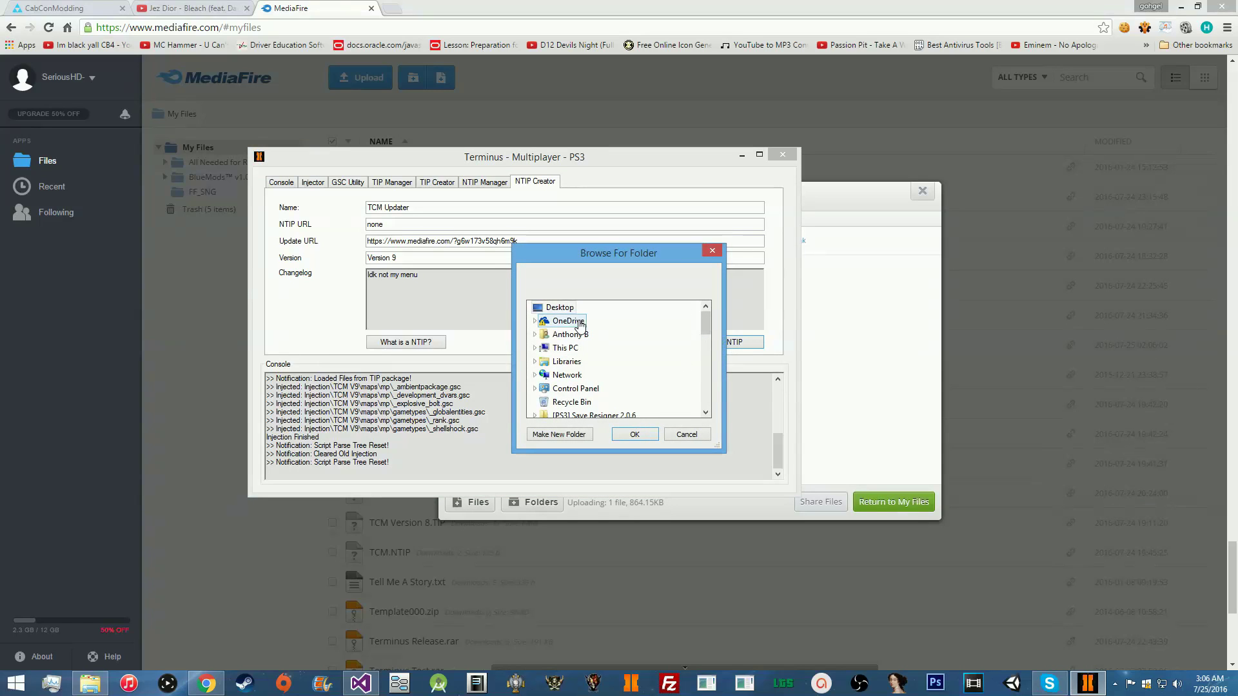
click(635, 436)
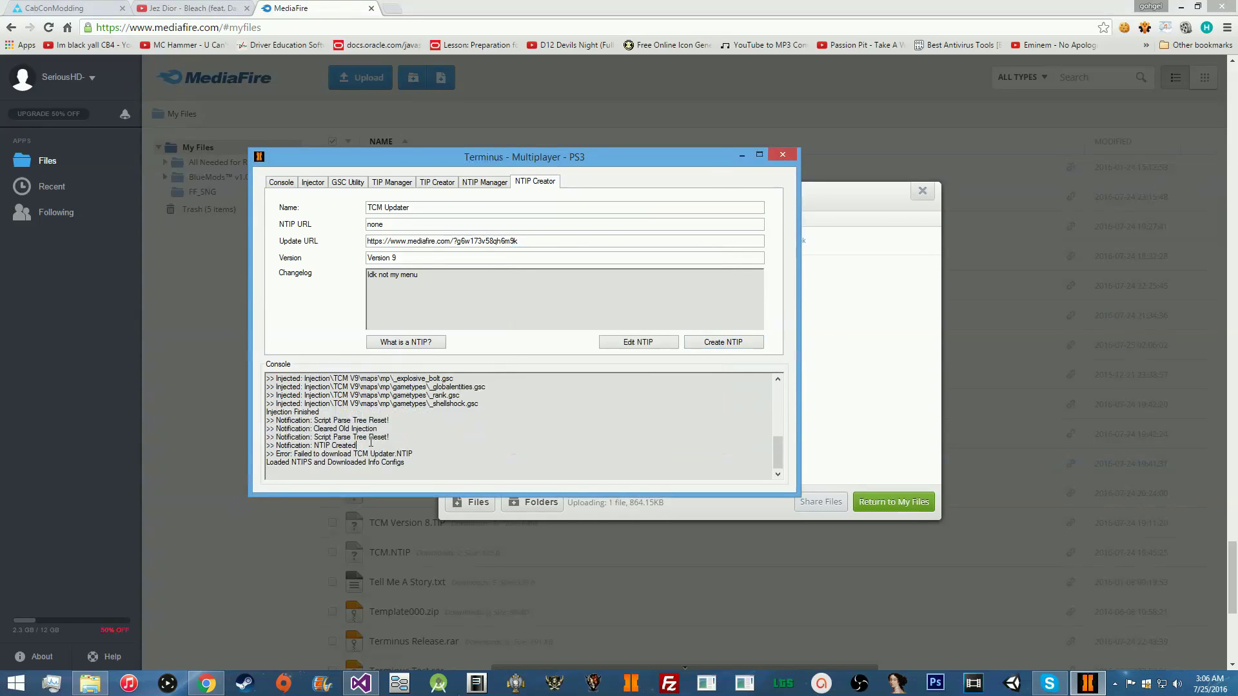
Examine the console's download message for TCM Updater.NTIP and the NTIP URL entry
drag(276, 454, 416, 453)
click(482, 450)
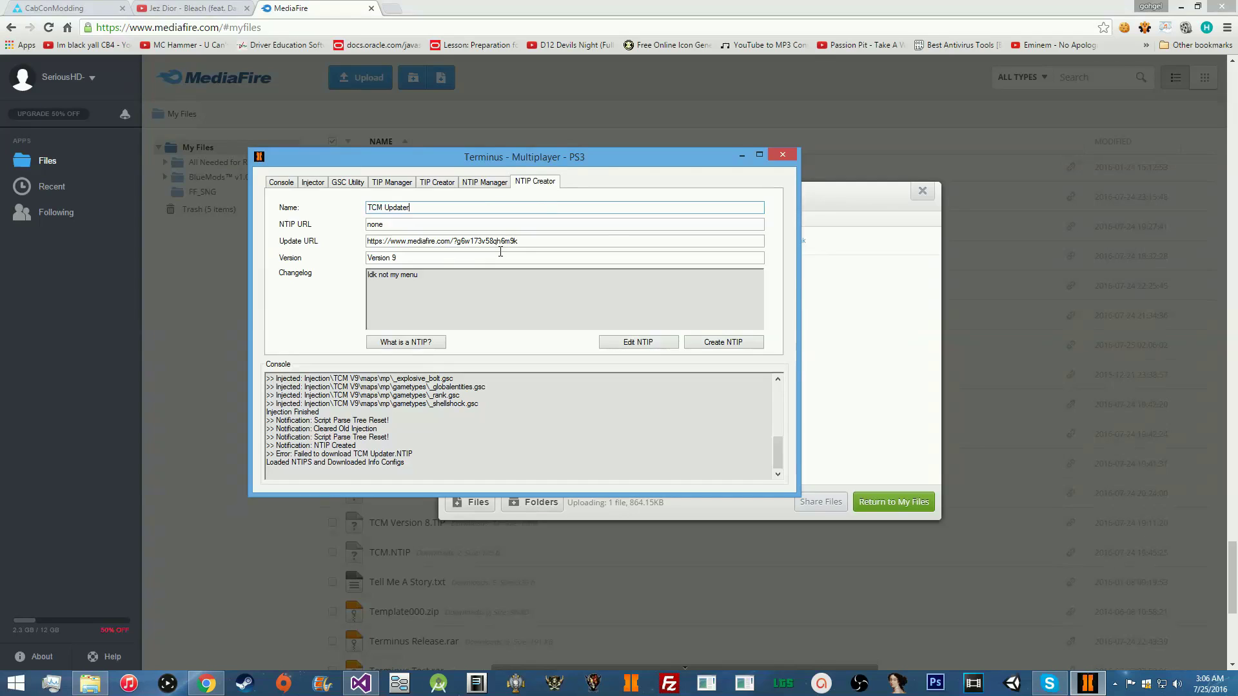
click(519, 222)
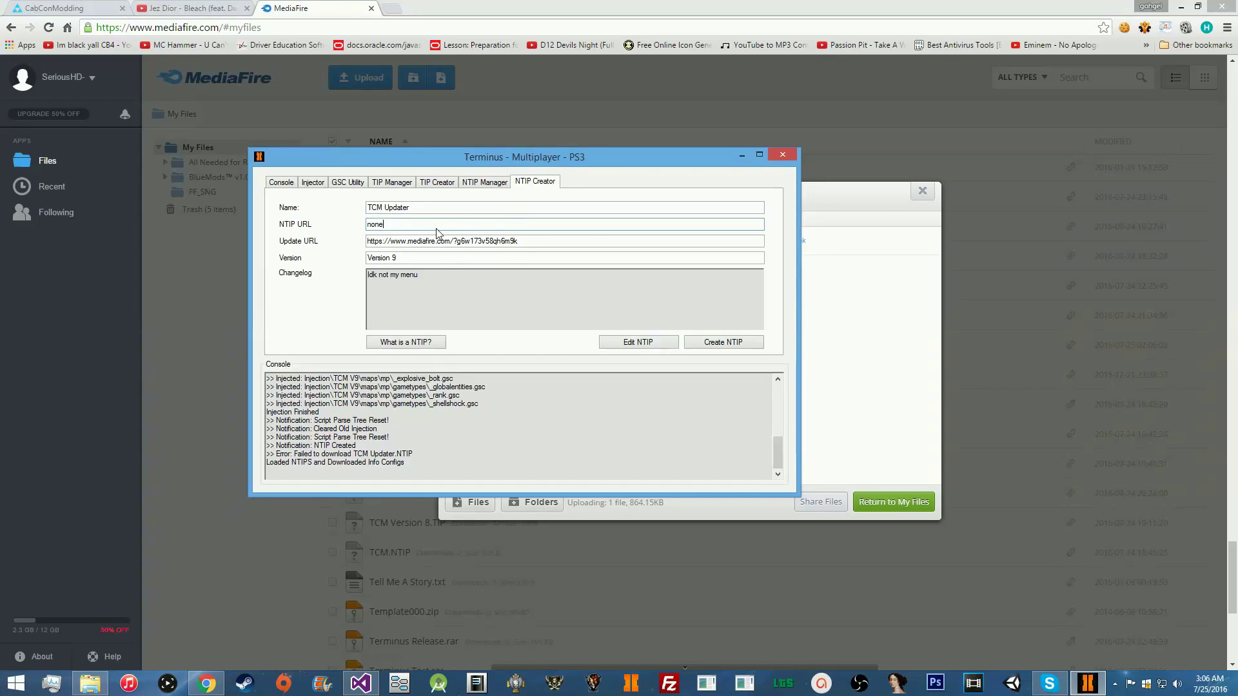
drag(439, 227, 309, 227)
click(386, 221)
Switch to MediaFire in Chrome and upload TCM Updater.NTIP from the Desktop to My Files
click(845, 301)
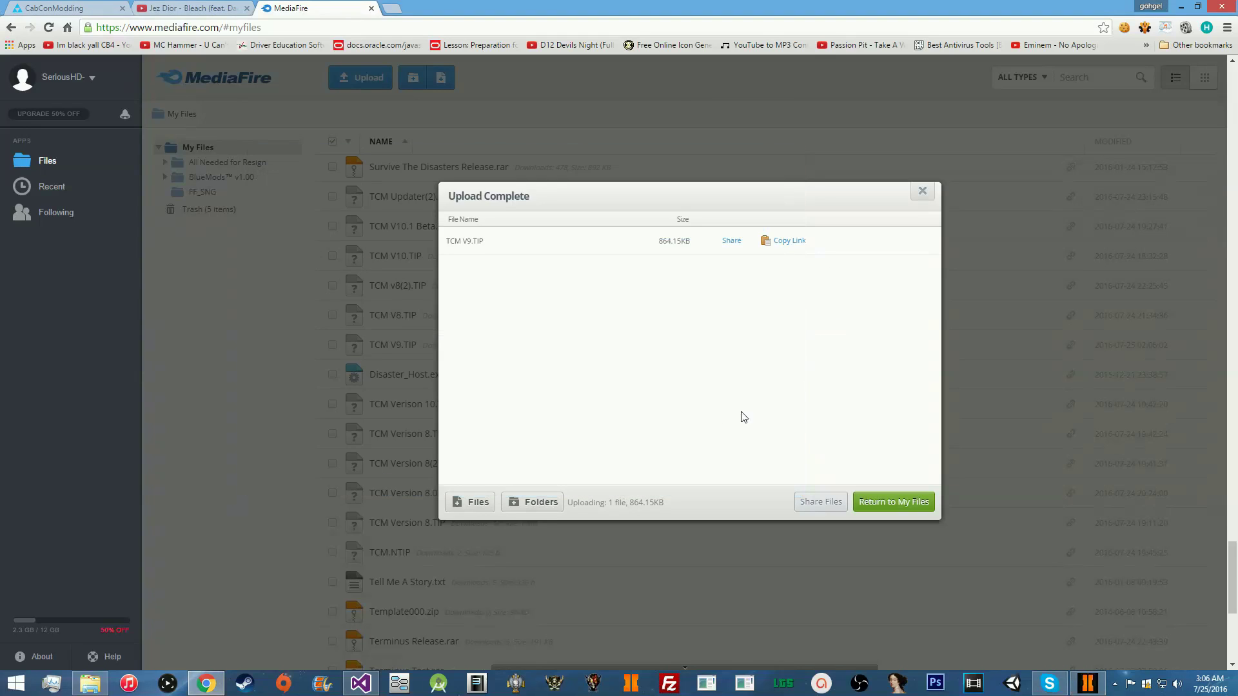
click(474, 502)
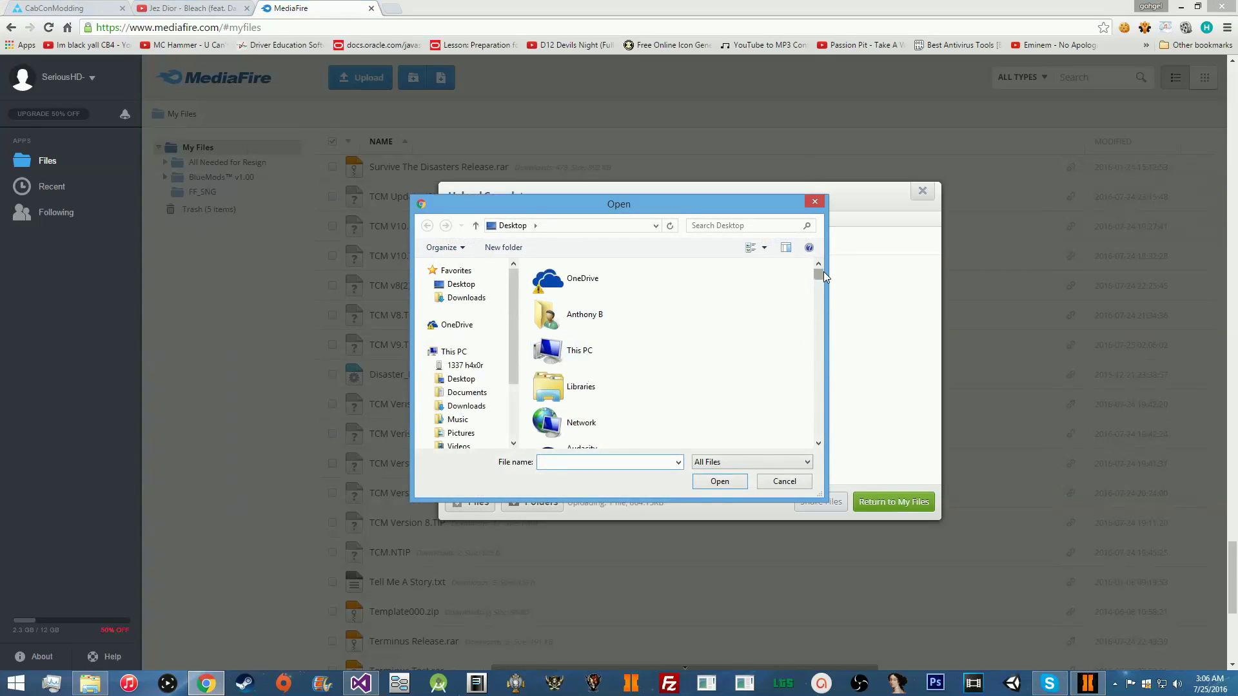
drag(818, 276, 816, 421)
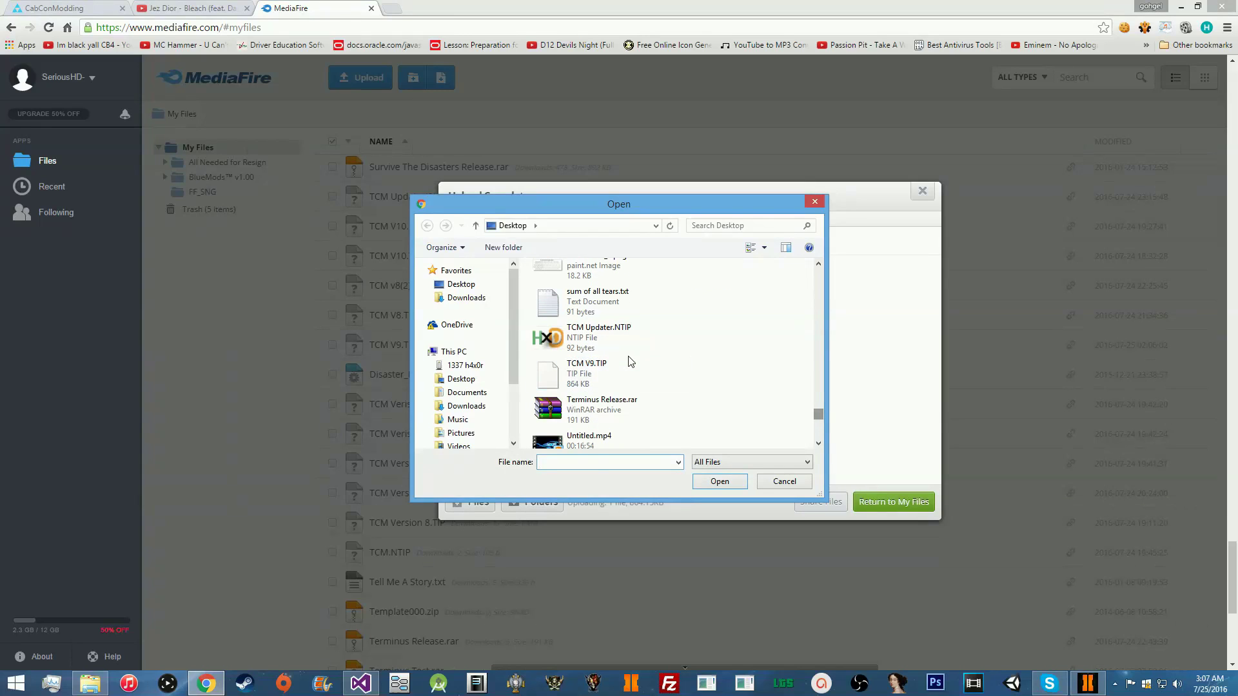
click(609, 336)
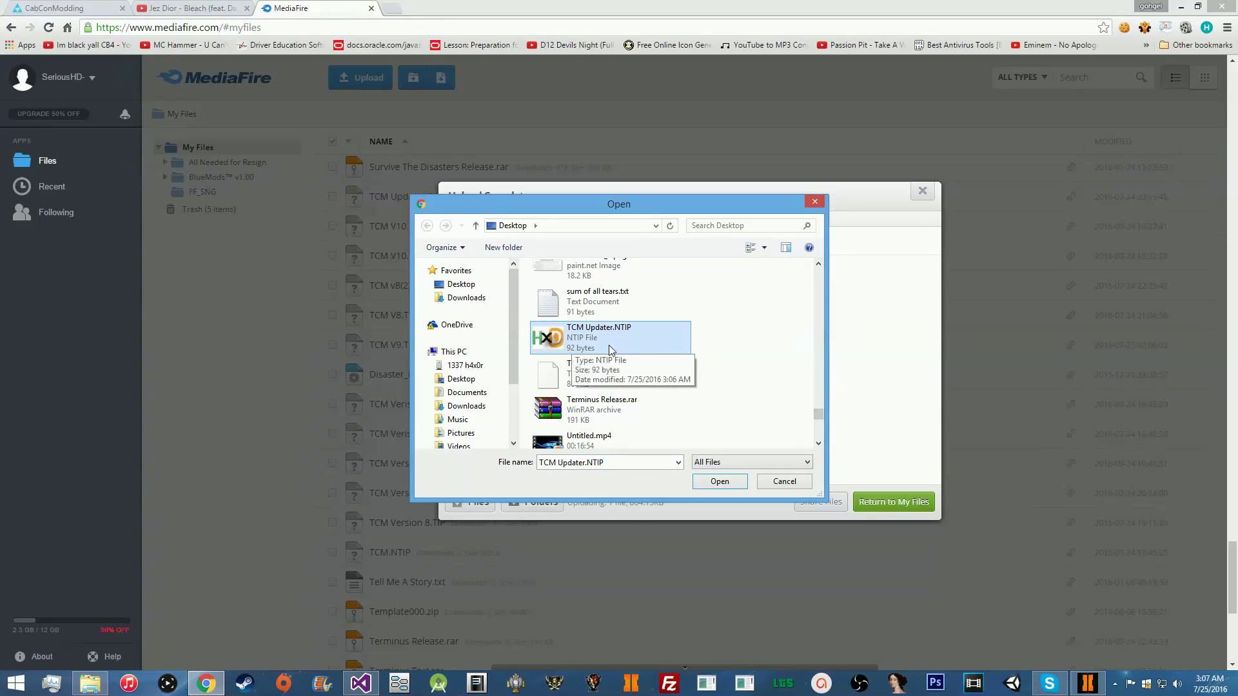
click(1087, 683)
click(1086, 683)
click(705, 481)
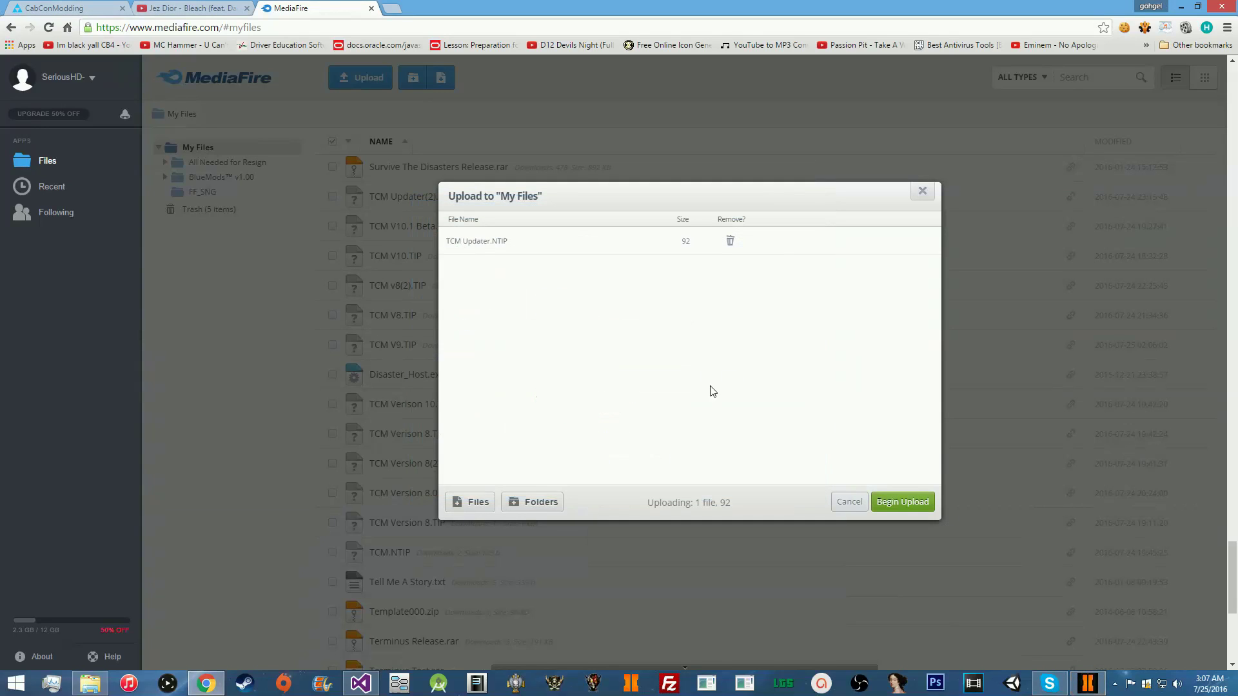
click(903, 503)
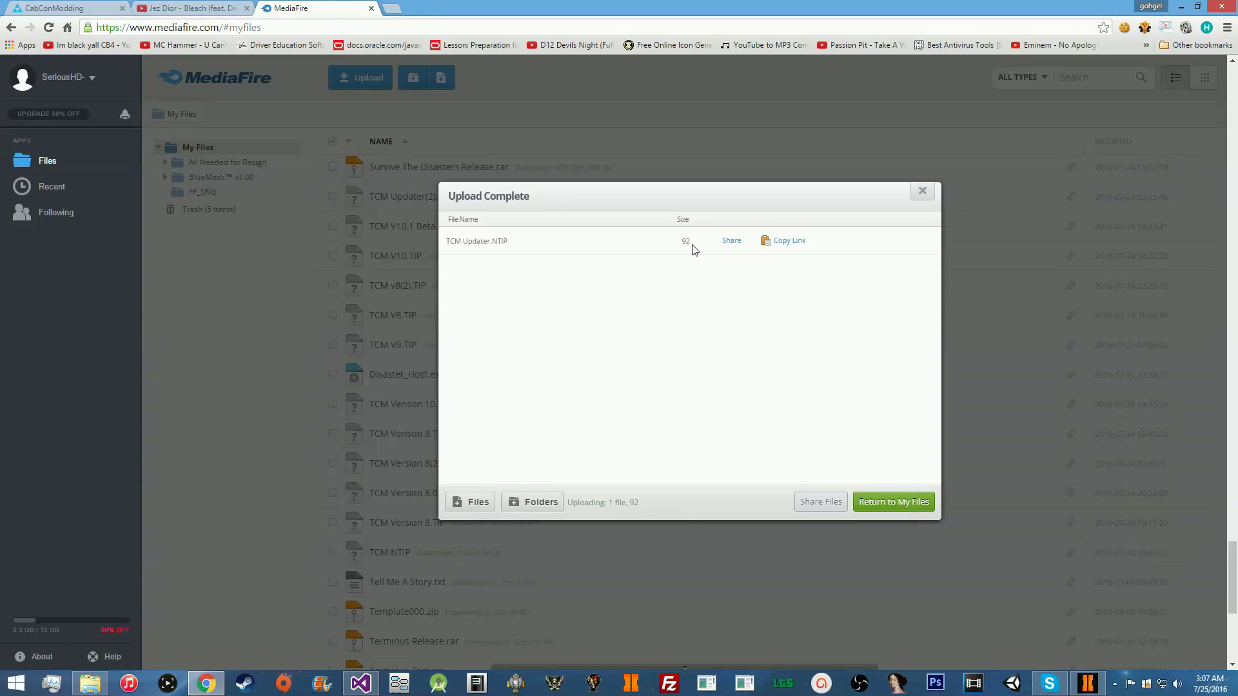
Paste the uploaded TCM Updater.NTIP's share link as the NTIP URL in Terminus and recreate the NTIP on the Desktop
click(788, 240)
key(alt+Tab)
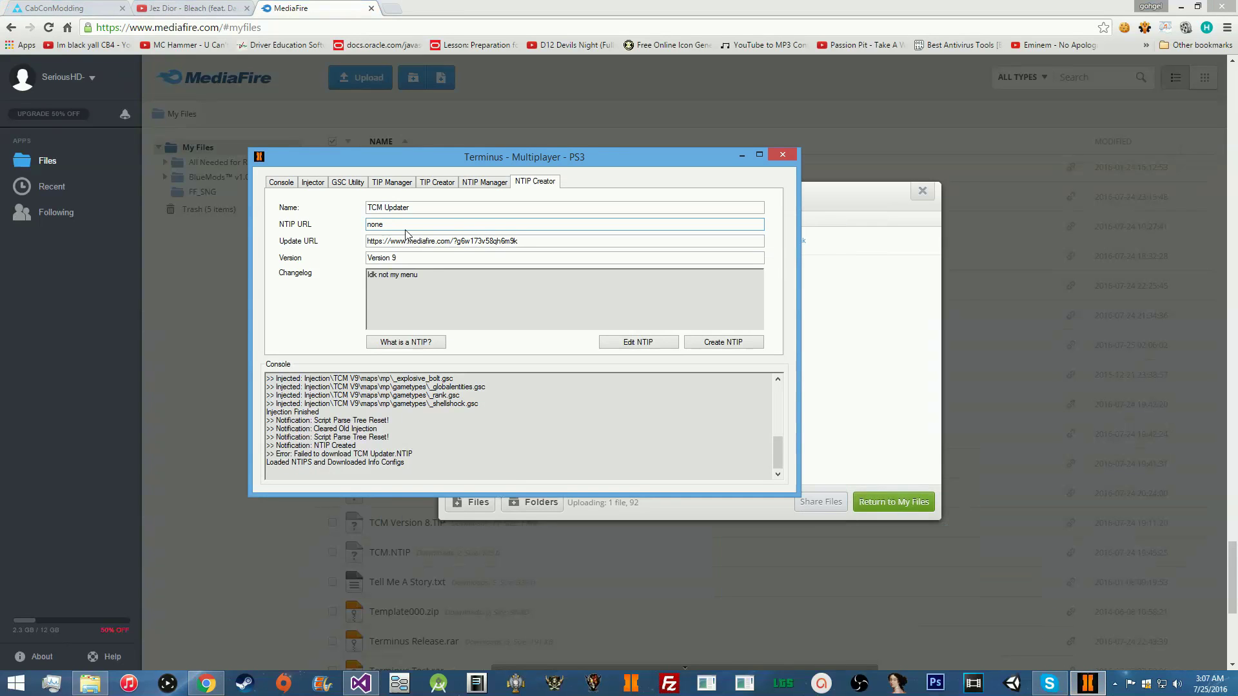
double_click(410, 225)
key(ctrl+v)
click(725, 343)
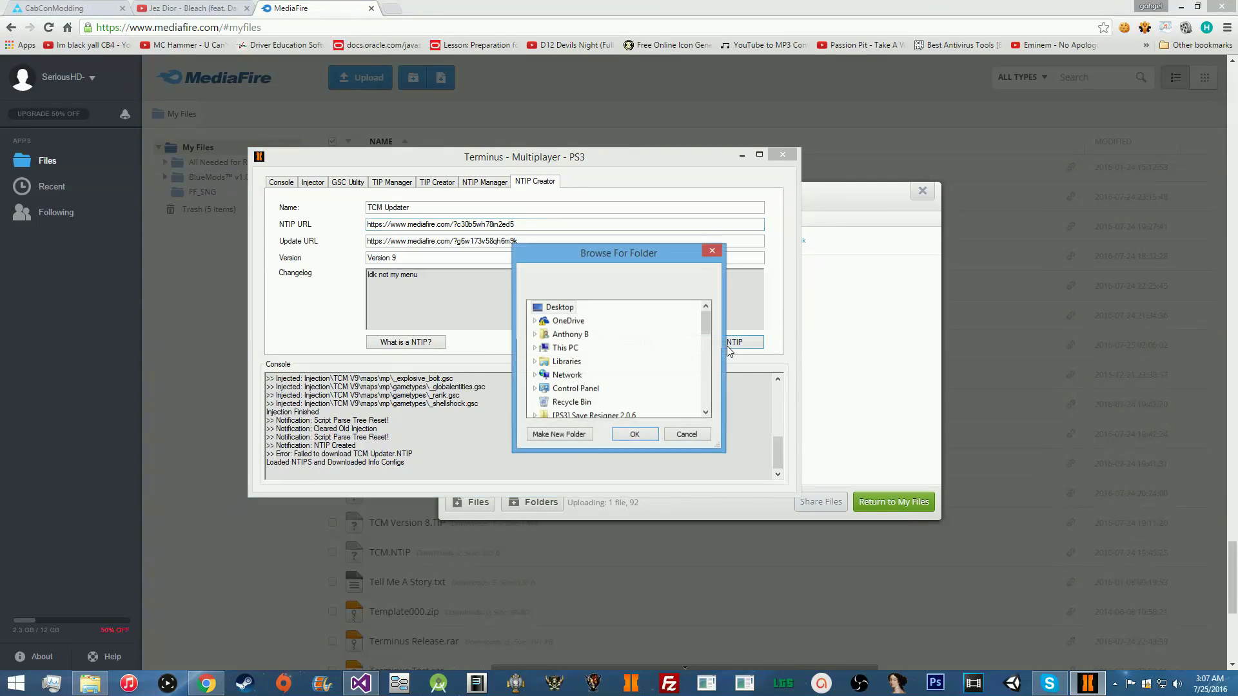
click(645, 439)
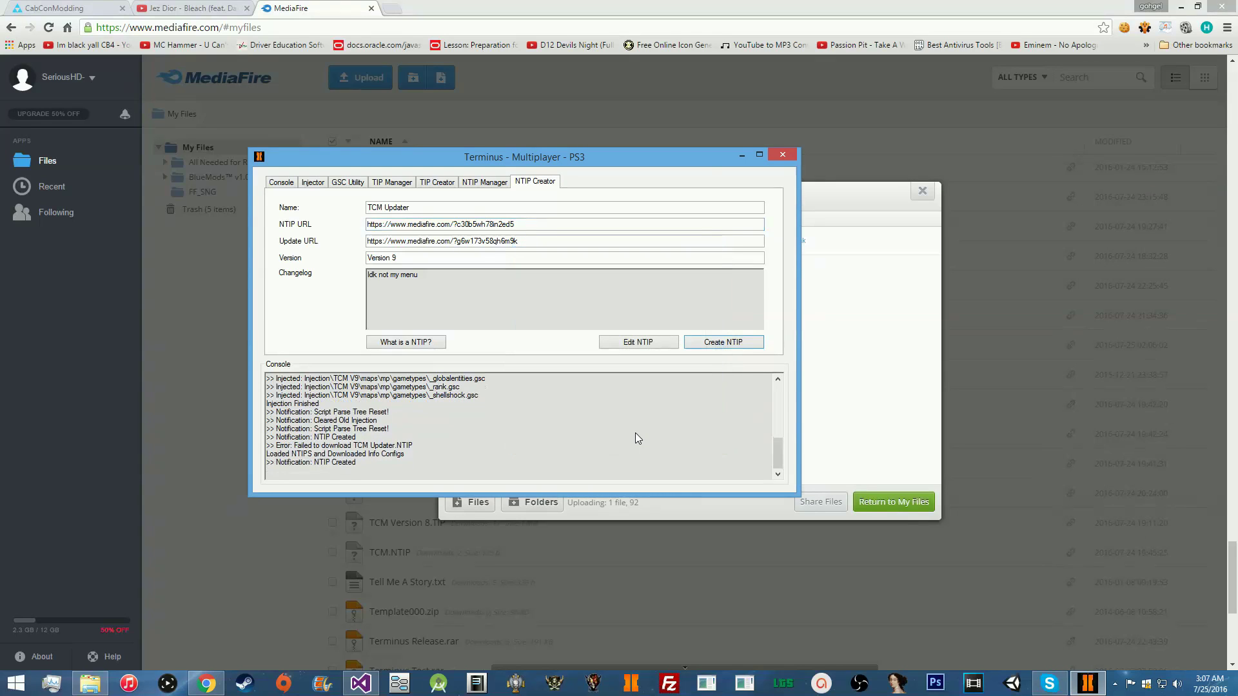
Return to MediaFire and upload the recreated TCM Updater.NTIP from the Desktop, replacing the existing copy in My Files
click(889, 382)
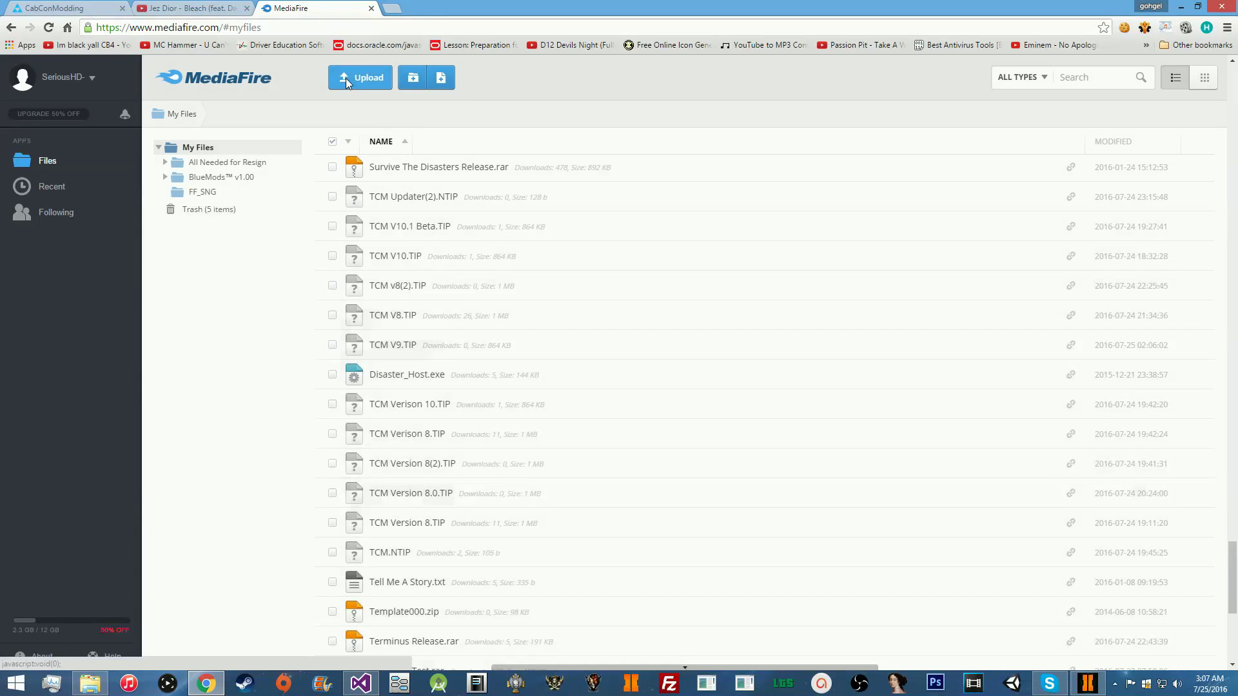
click(347, 79)
click(389, 111)
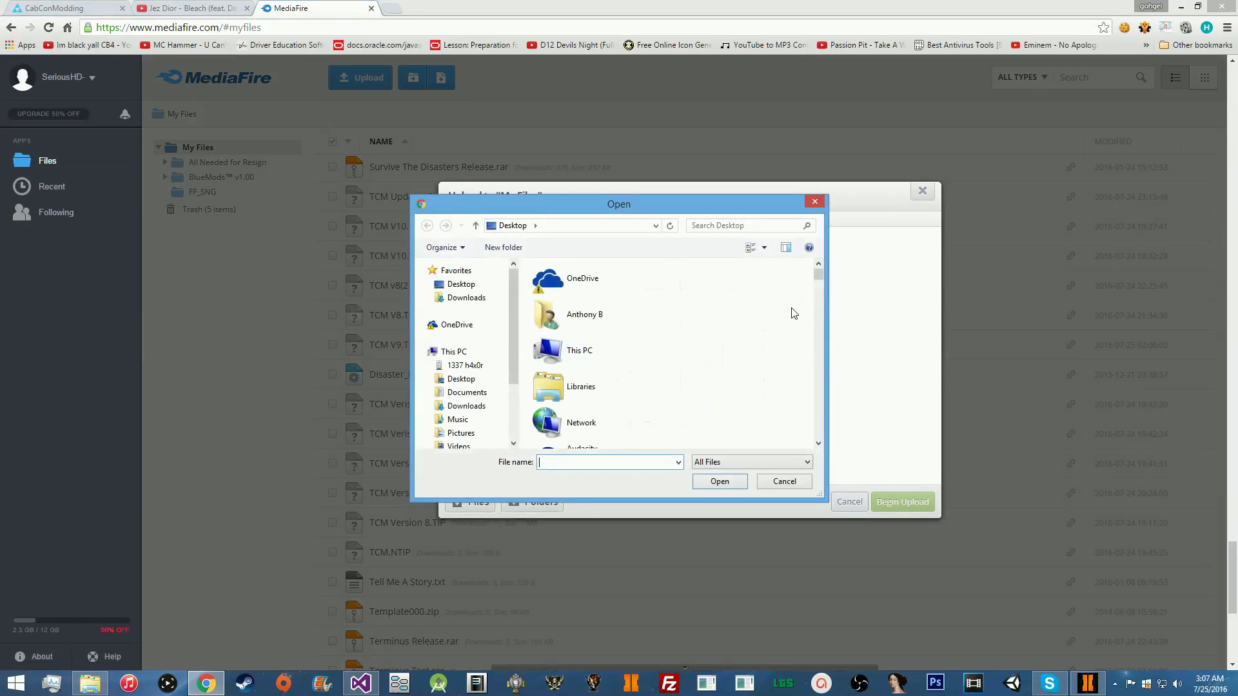
drag(820, 273, 820, 416)
double_click(613, 342)
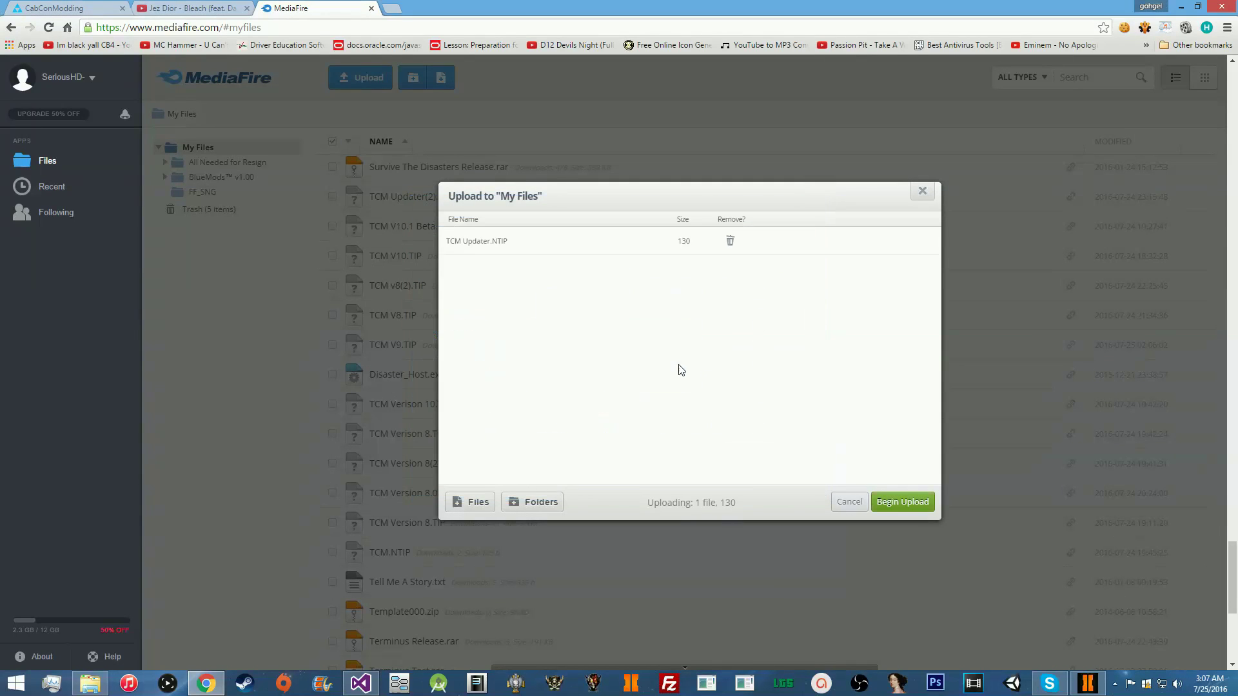
click(904, 506)
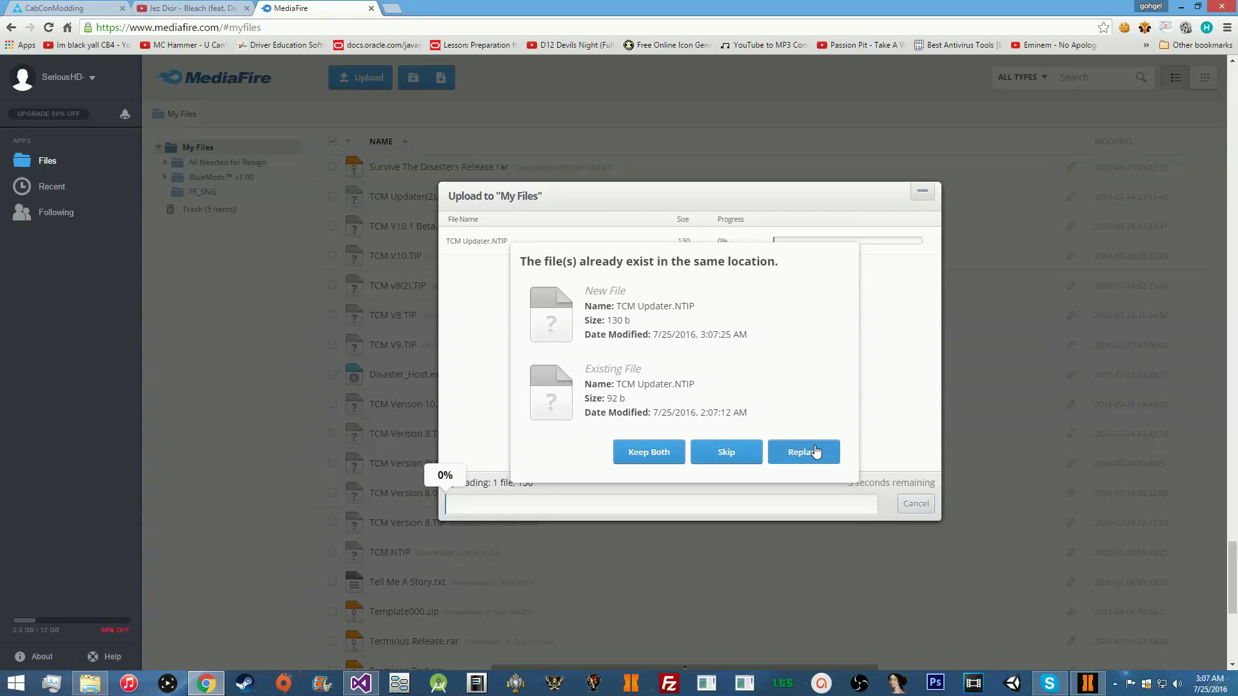
click(815, 452)
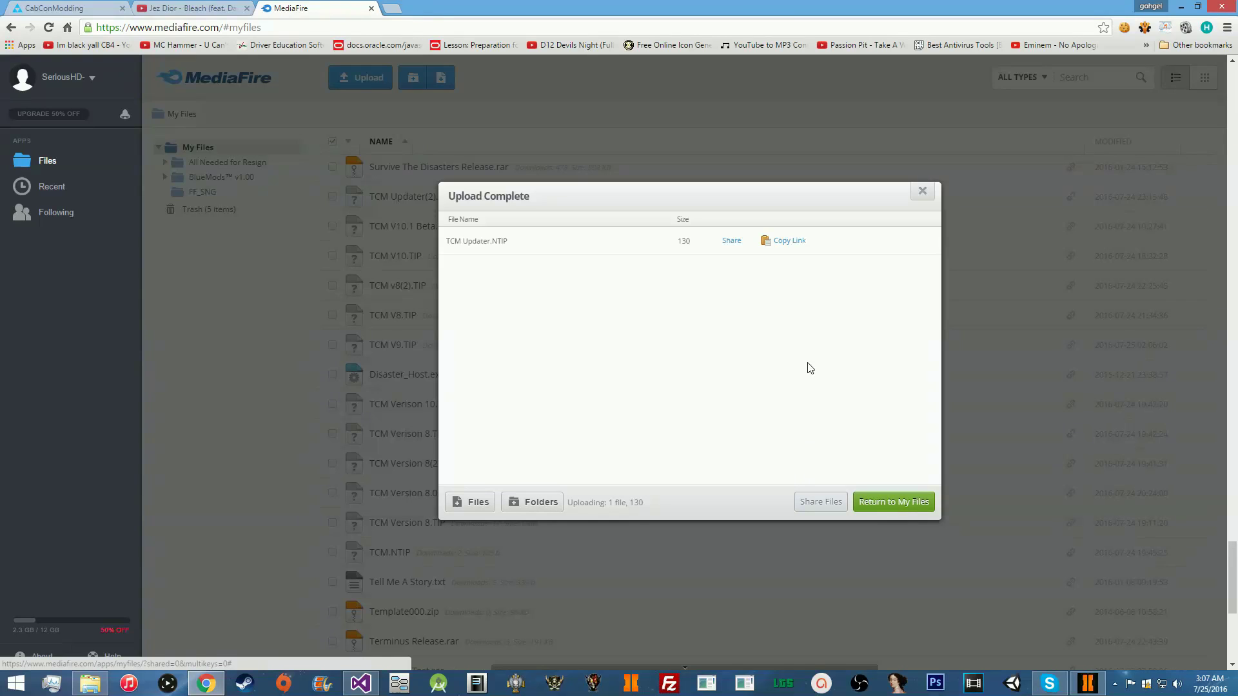
Copy the replaced TCM Updater.NTIP's share link and check the NTIP URL in Terminus
click(787, 242)
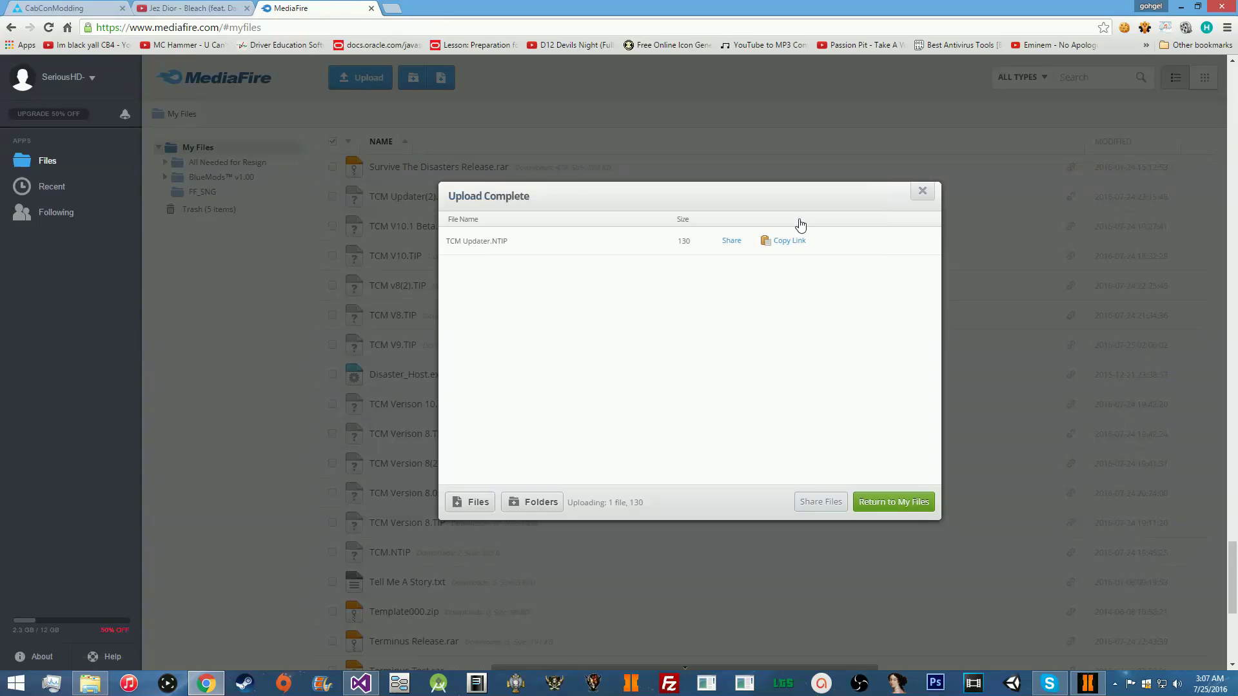
click(1087, 684)
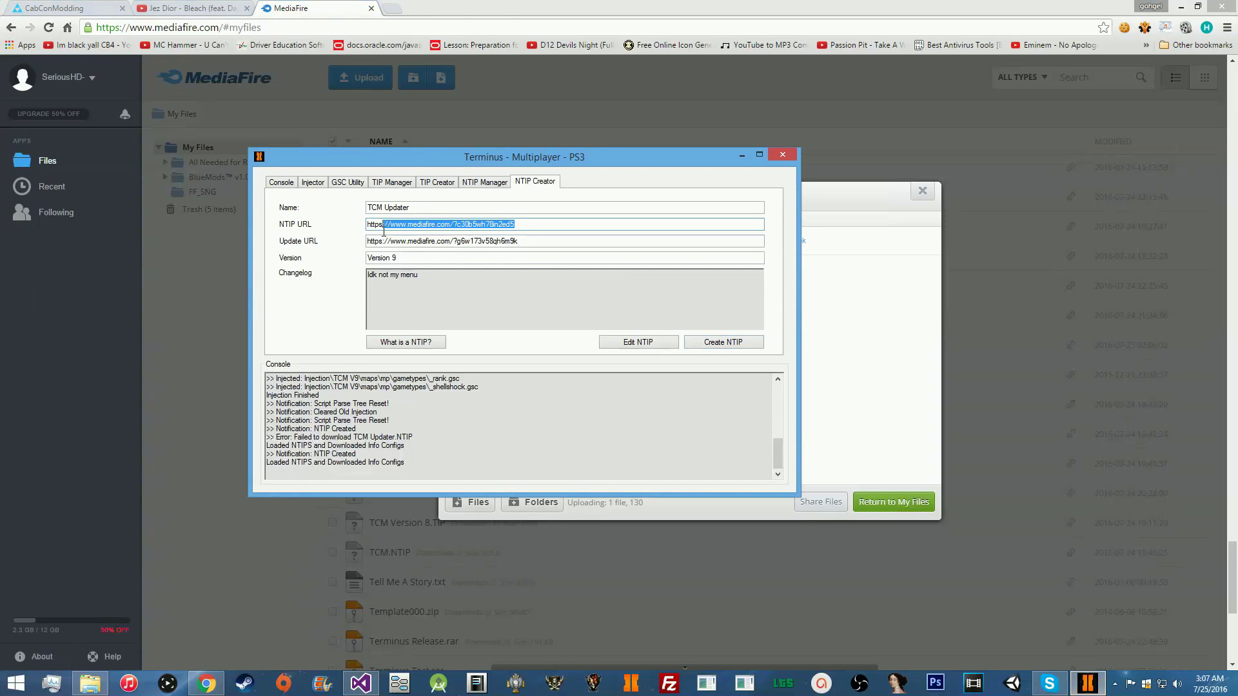
mouse_move(377, 234)
mouse_down()
mouse_move(371, 245)
mouse_move(534, 234)
mouse_move(368, 237)
mouse_up()
mouse_move(545, 228)
mouse_down()
mouse_move(285, 231)
mouse_move(551, 244)
mouse_up()
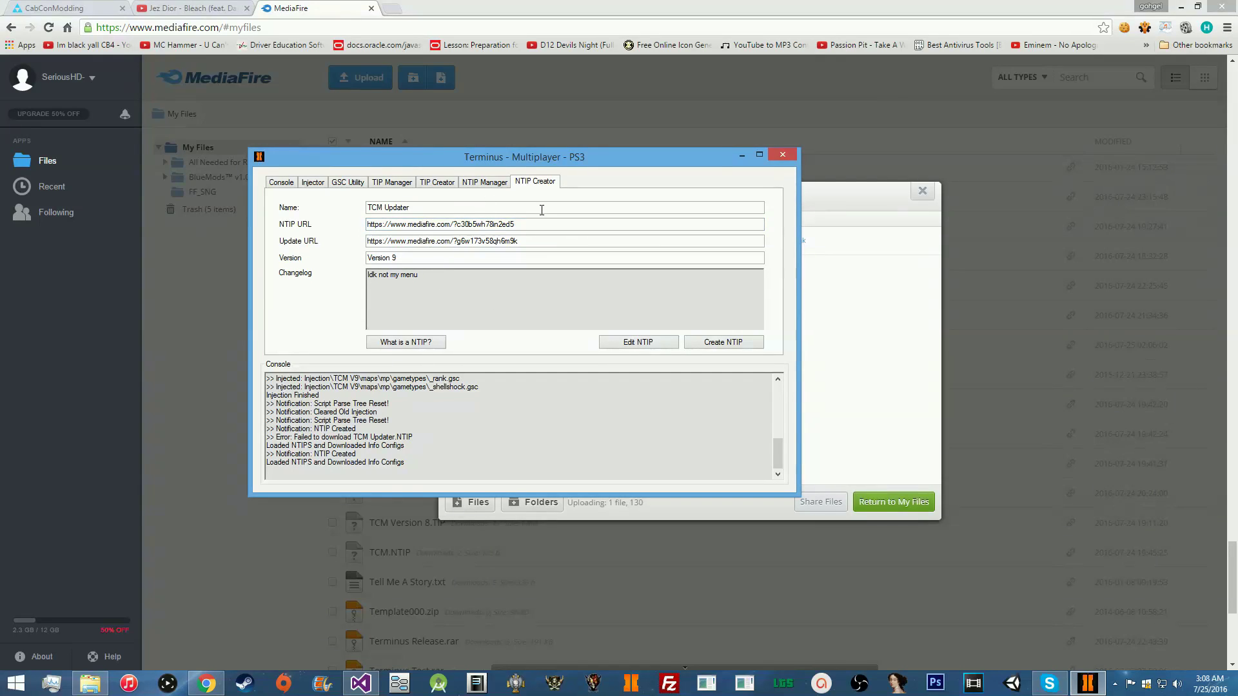
Examine the TCM Updater entry in the NTIP Manager, including its version and changelog
click(675, 302)
click(490, 183)
click(516, 216)
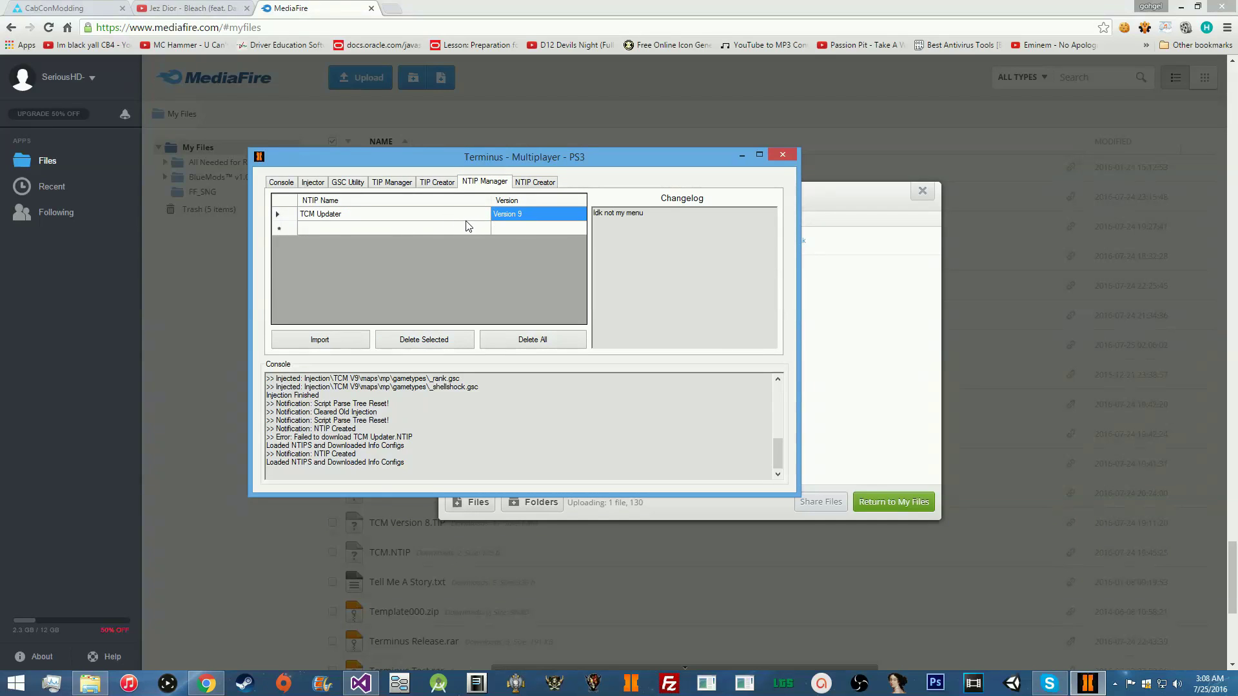
click(410, 213)
click(410, 227)
click(546, 229)
click(431, 214)
click(434, 182)
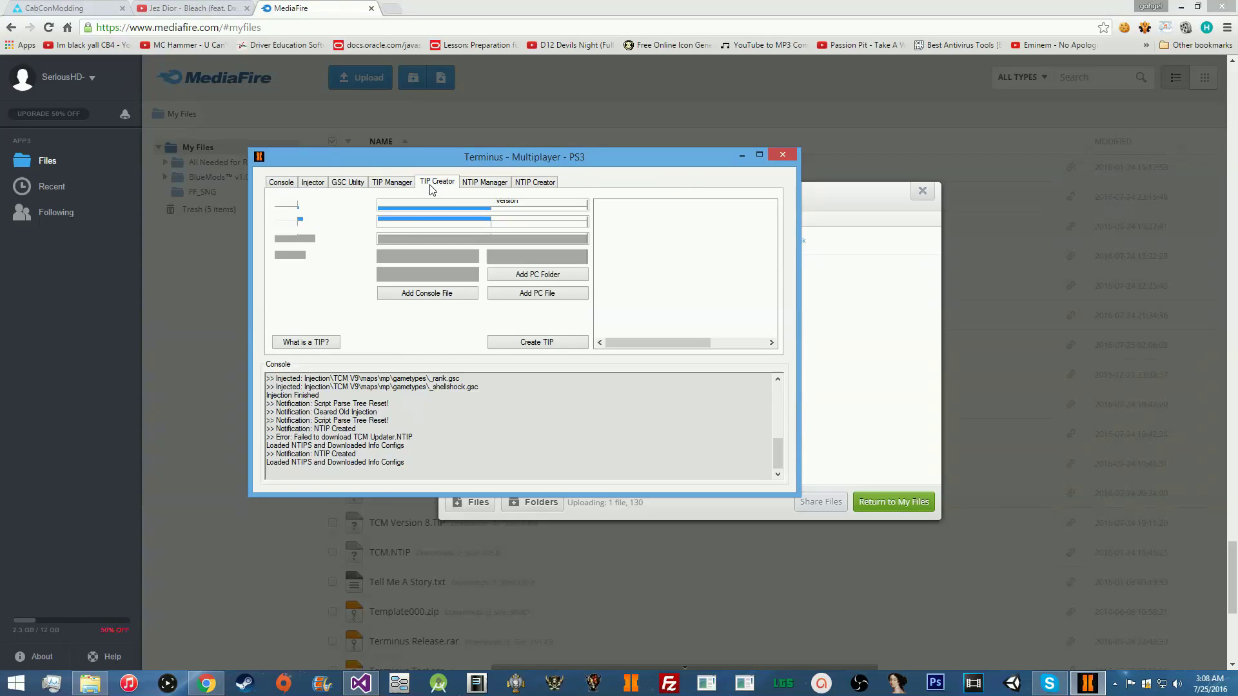
click(390, 185)
click(486, 186)
Try to load Project TCM Updater.NTIP from the Desktop for editing and examine the exception details
click(541, 184)
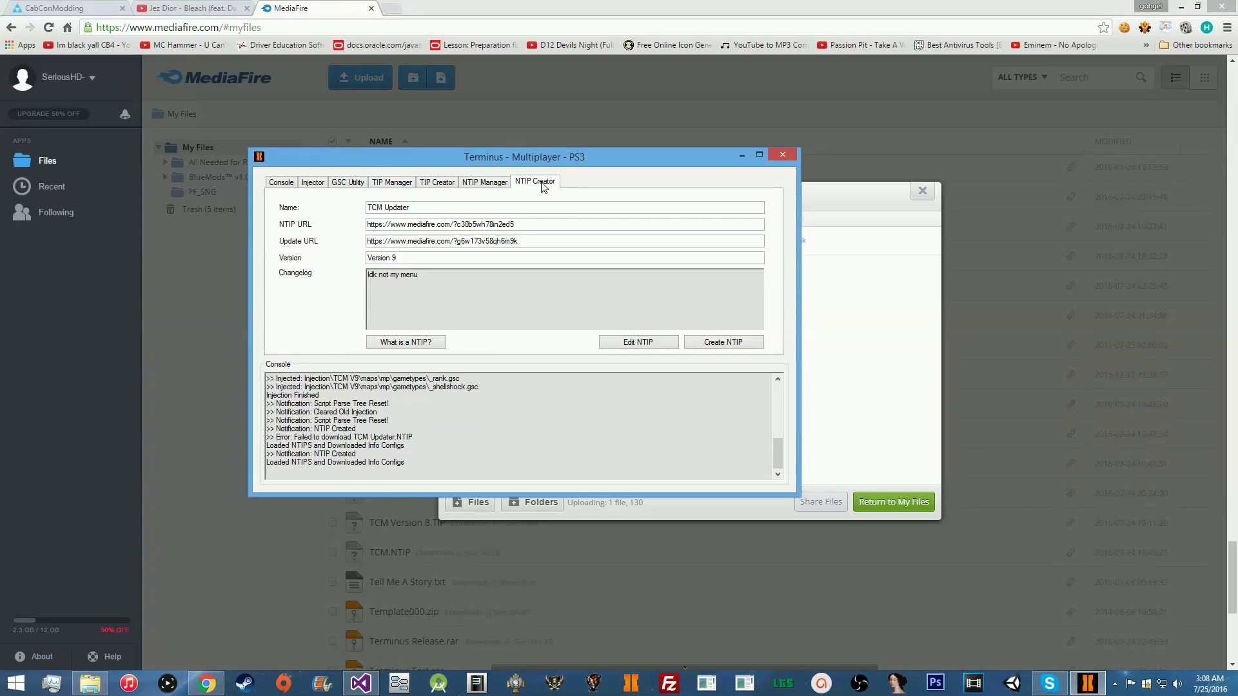
click(509, 207)
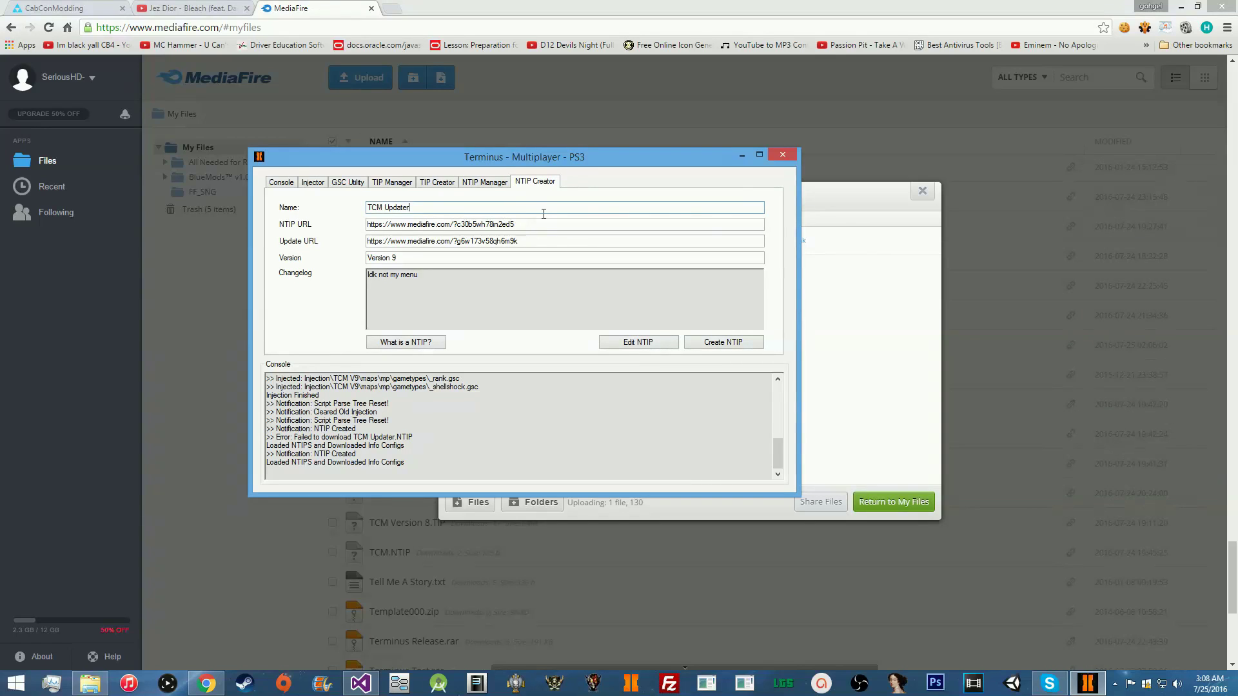
click(641, 346)
drag(1015, 272, 1008, 413)
click(812, 360)
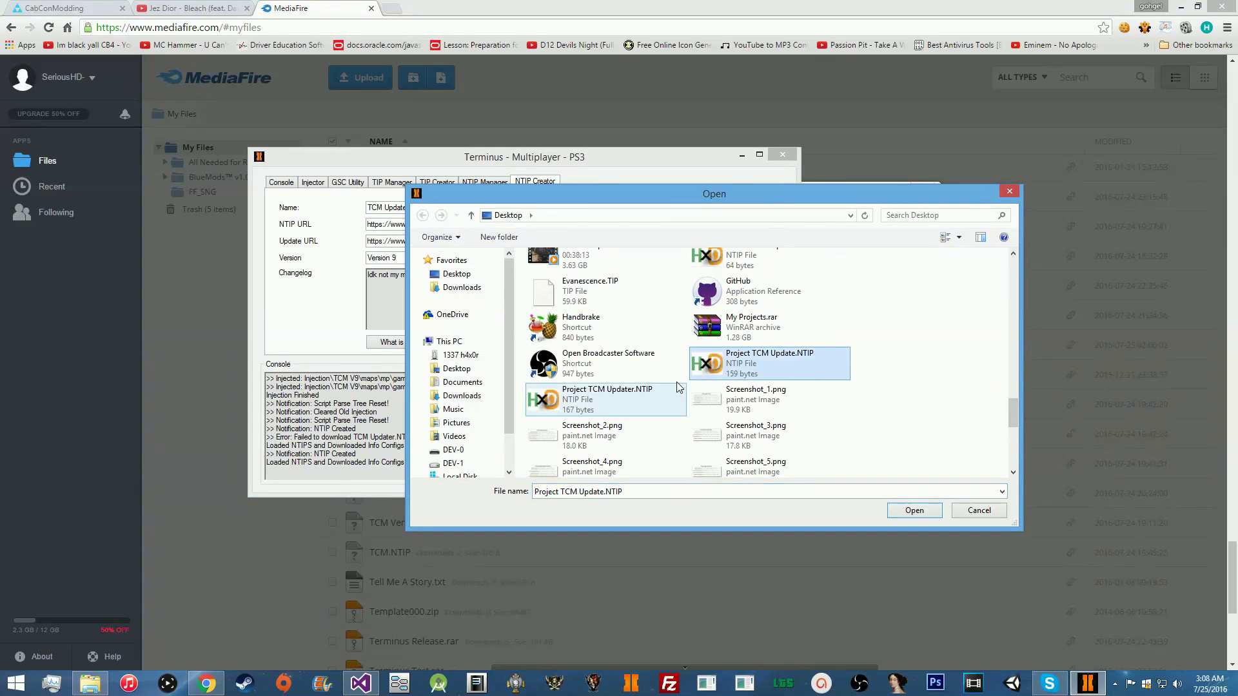
click(606, 399)
double_click(605, 396)
click(535, 372)
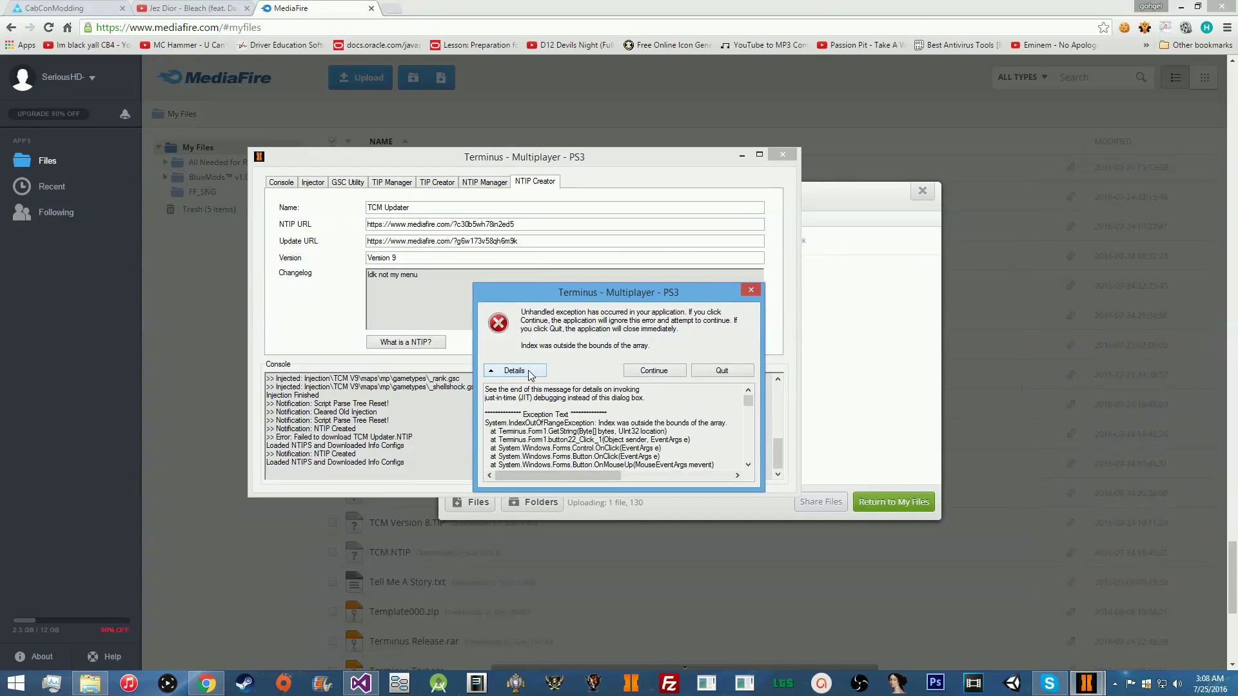
scroll(669, 404, down, 5)
scroll(670, 403, down, 8)
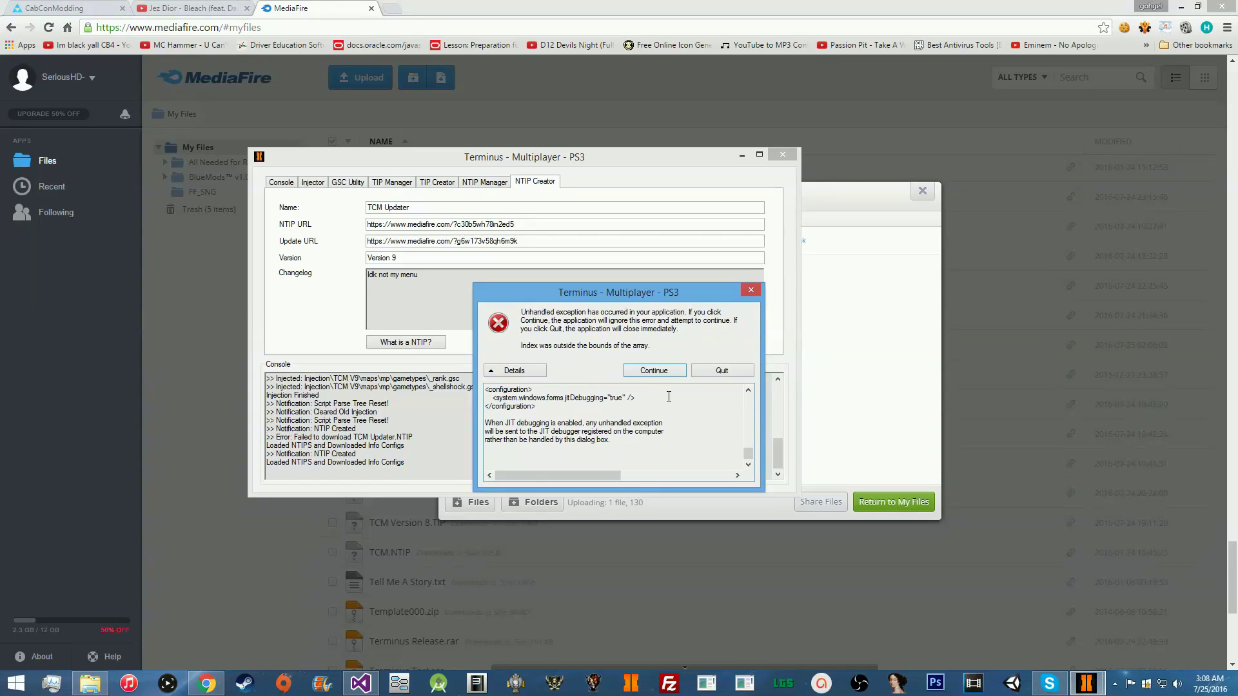
click(666, 372)
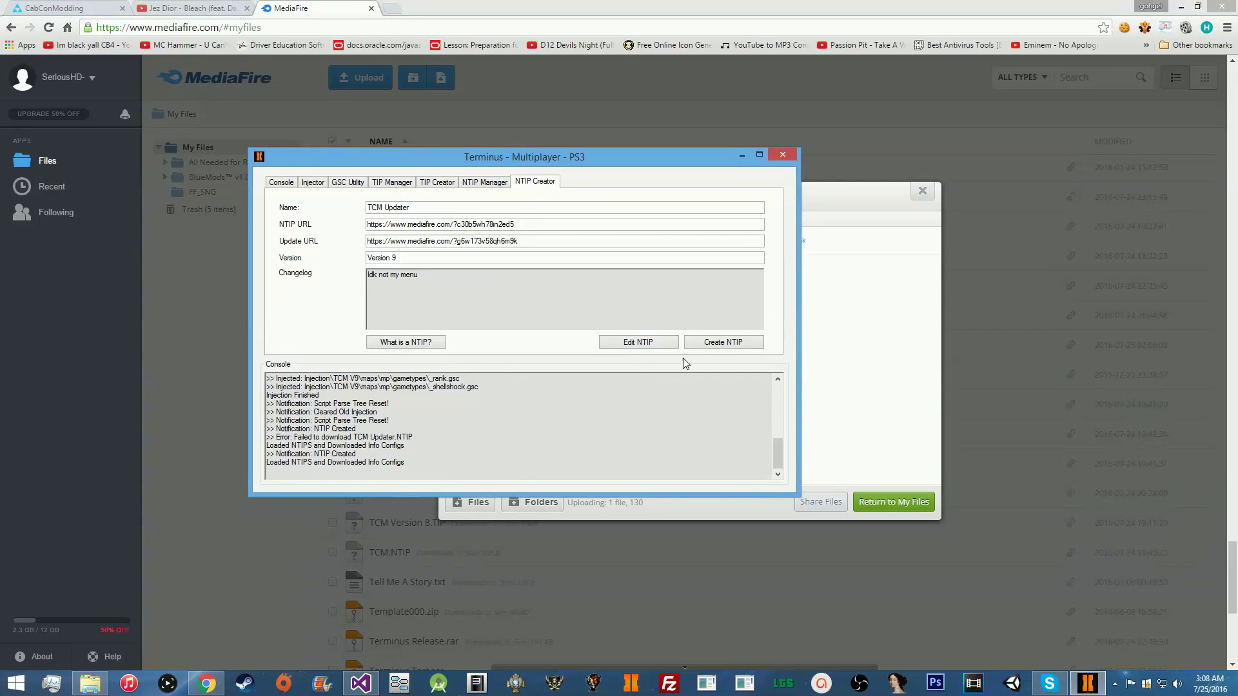
Load TCM Updater.NTIP from the Terminus Release folder's NTIP subfolder for editing
click(611, 341)
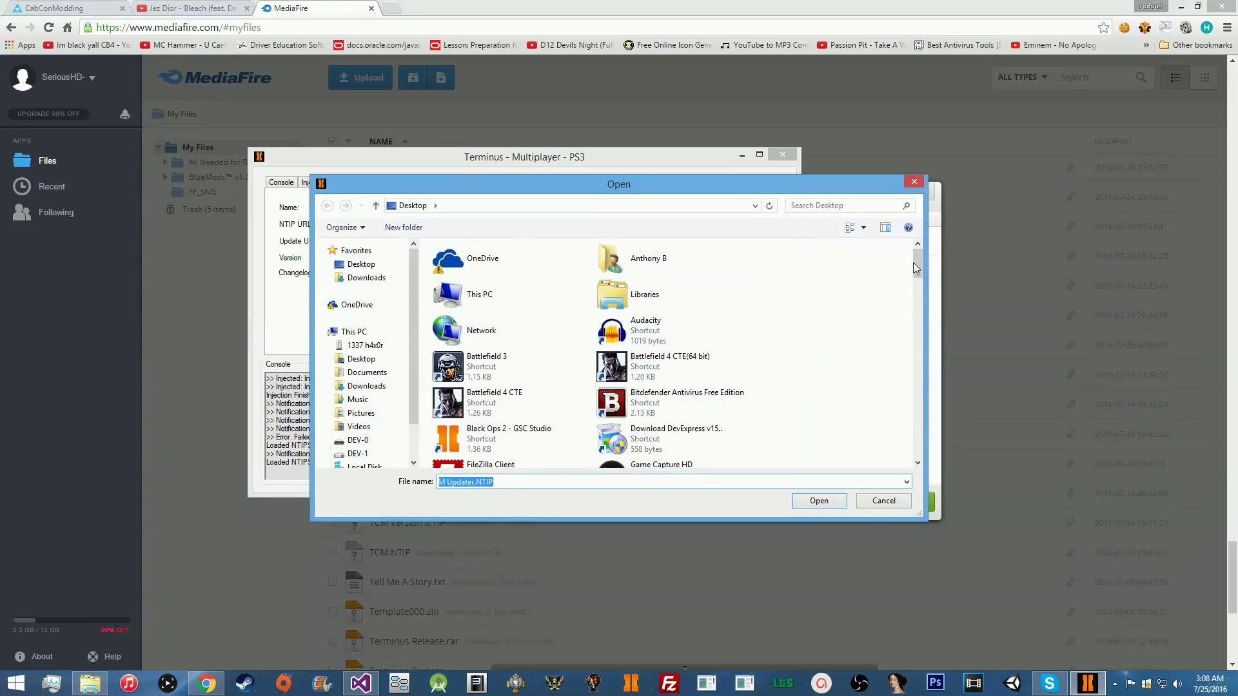
drag(916, 262, 916, 359)
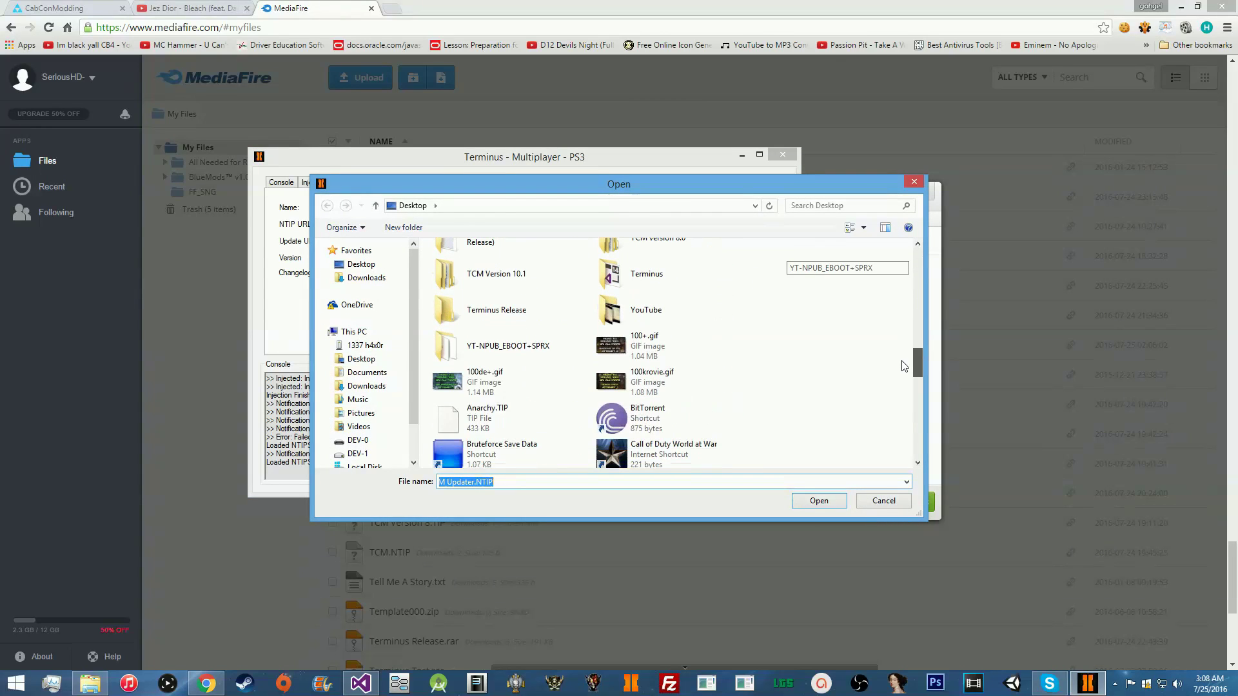
click(488, 302)
double_click(531, 312)
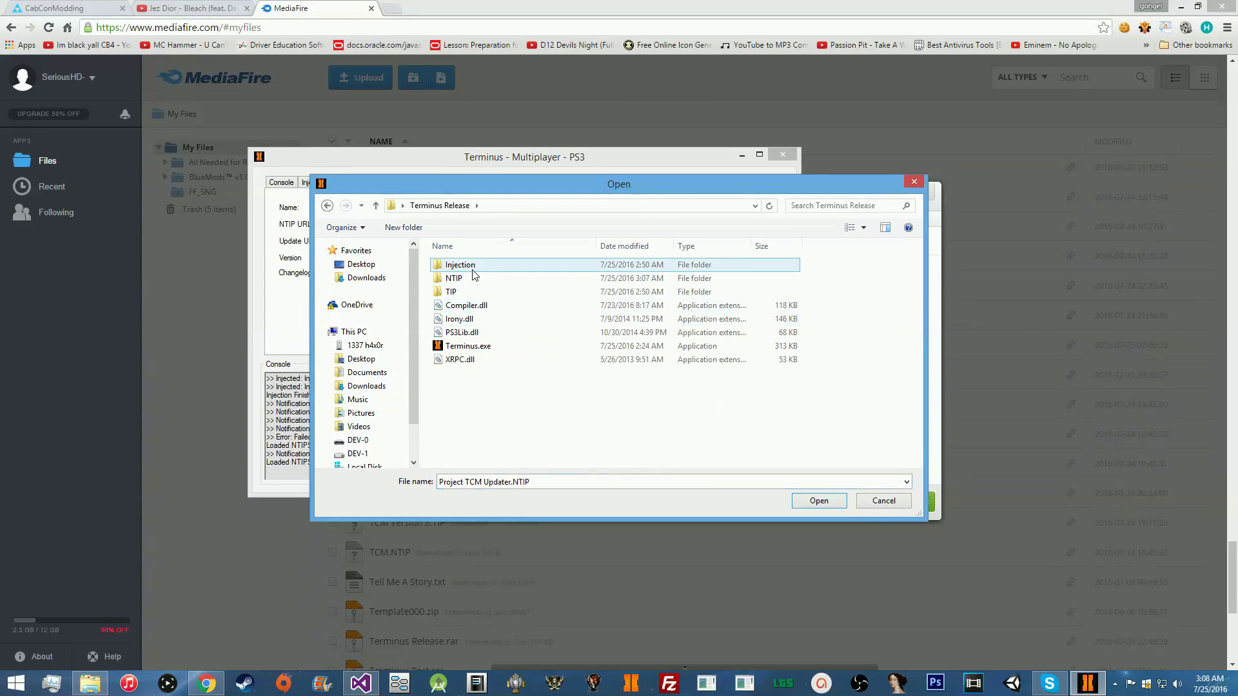
double_click(473, 277)
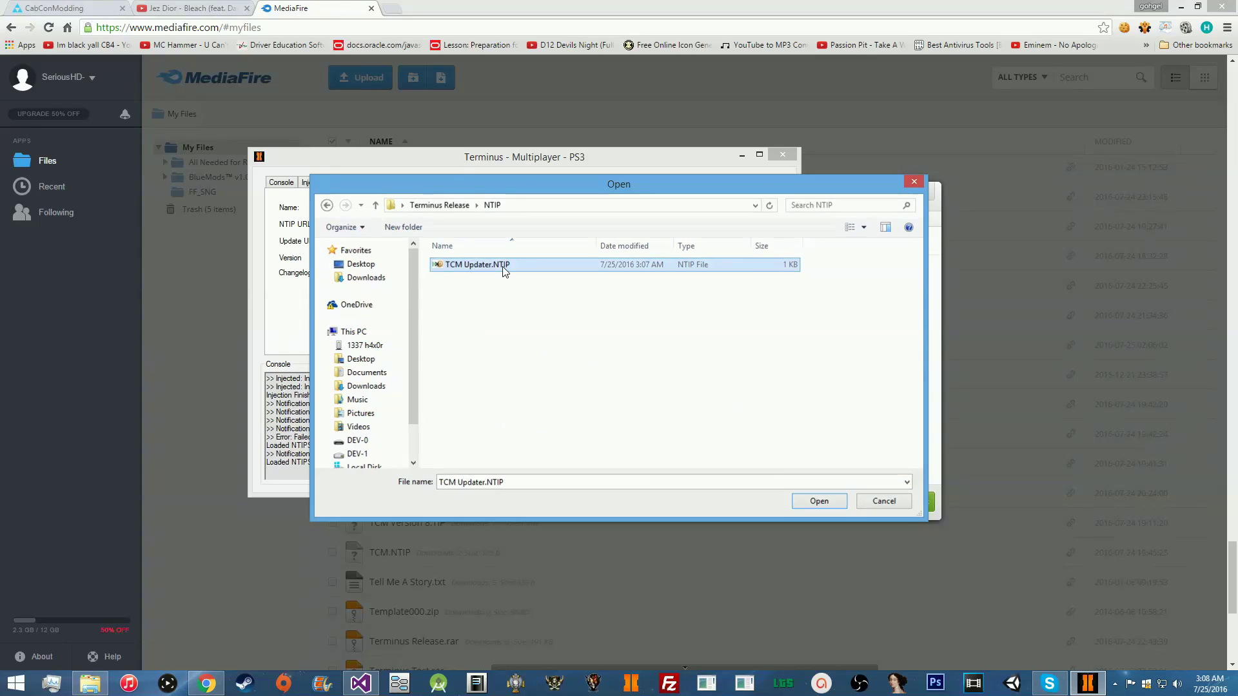
click(502, 265)
double_click(502, 266)
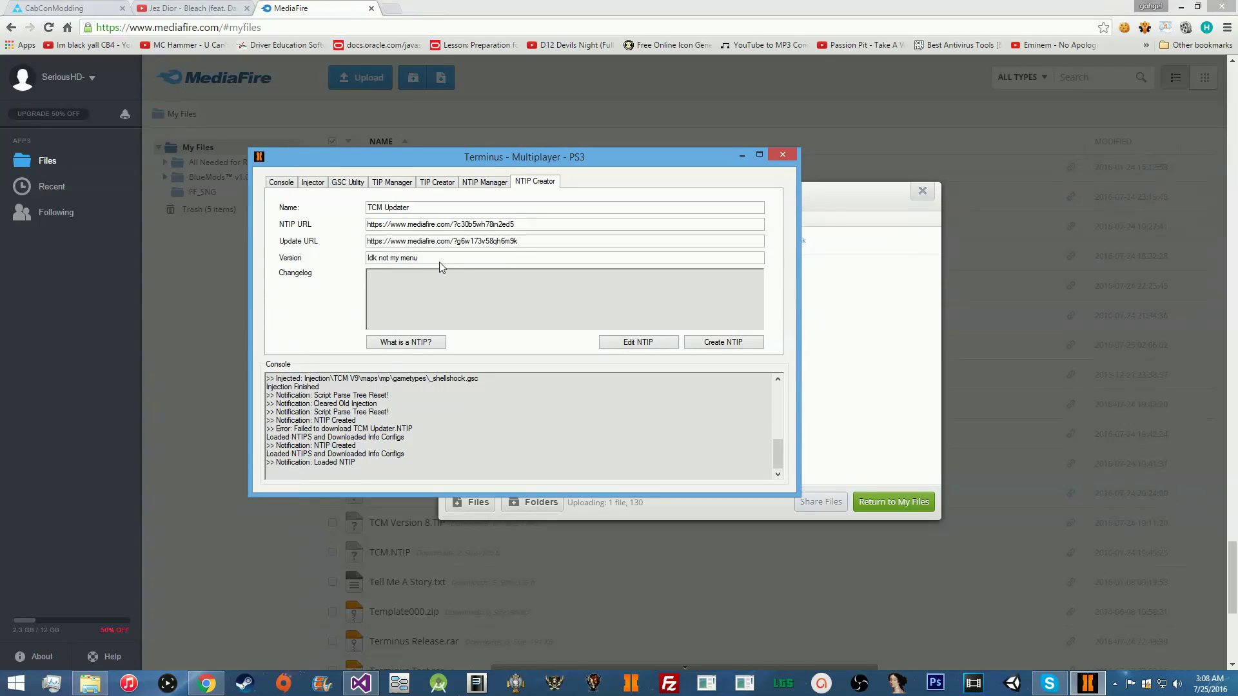
Set the TCM Updater NTIP's version to Version 10.0
click(397, 284)
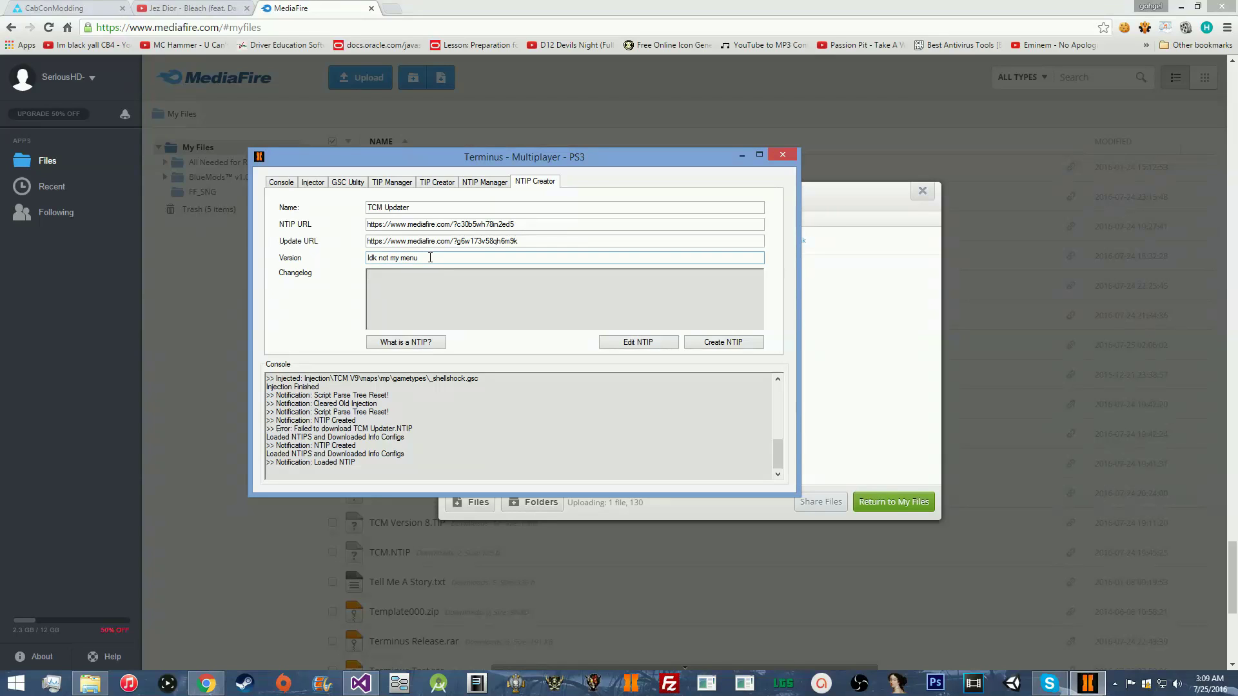
click(454, 256)
drag(419, 259, 374, 264)
click(470, 262)
click(471, 275)
click(442, 207)
click(558, 242)
double_click(556, 244)
click(420, 258)
double_click(420, 258)
click(451, 257)
double_click(451, 257)
text(Version 10.0)
Enter New Update as the changelog and create the NTIP for TCM Updater
click(490, 184)
click(527, 213)
click(533, 183)
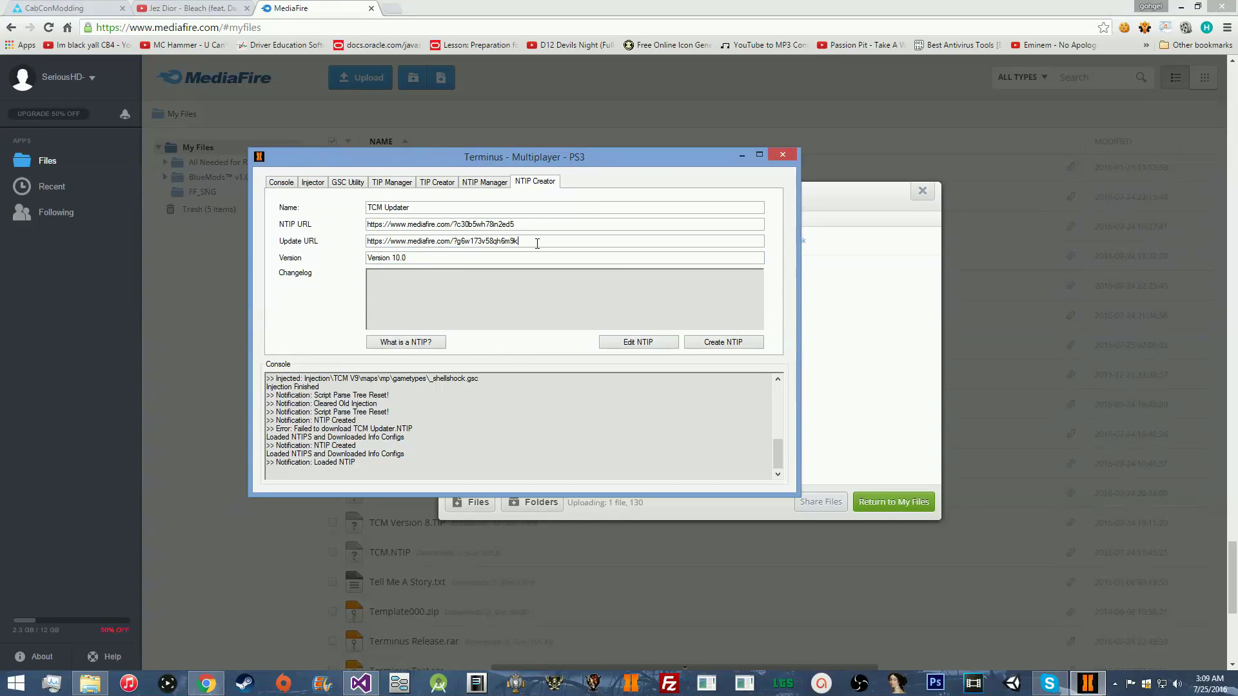
drag(537, 244, 365, 244)
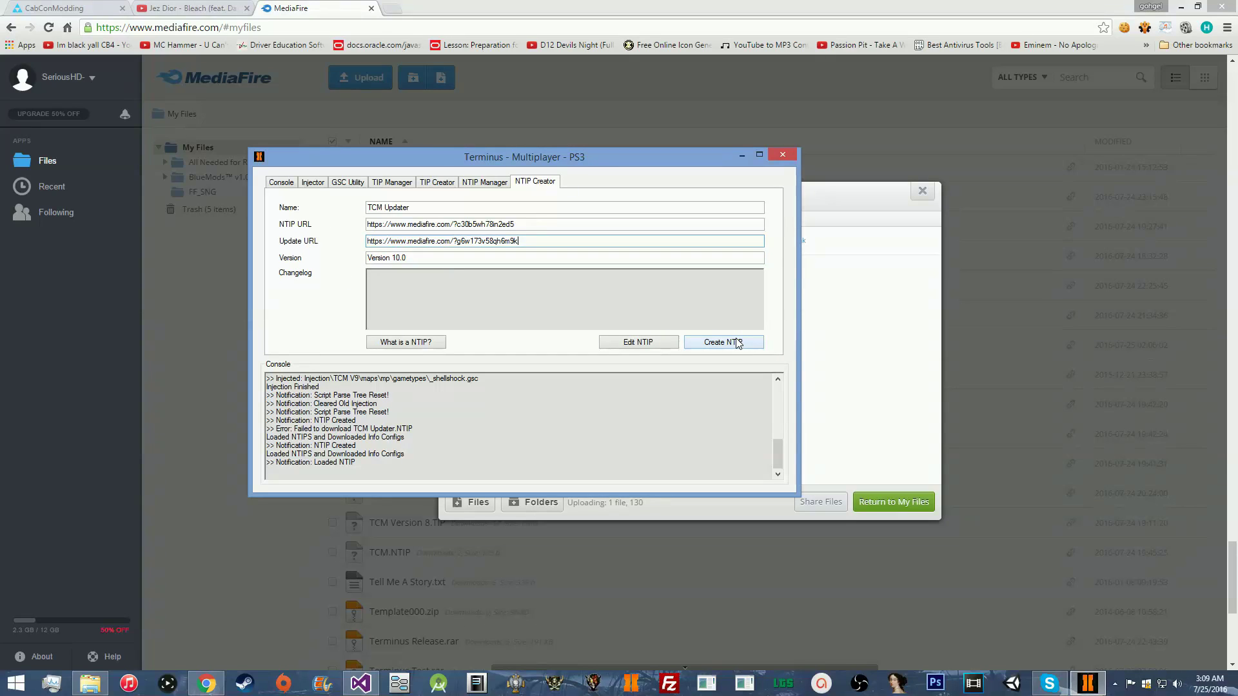
click(472, 307)
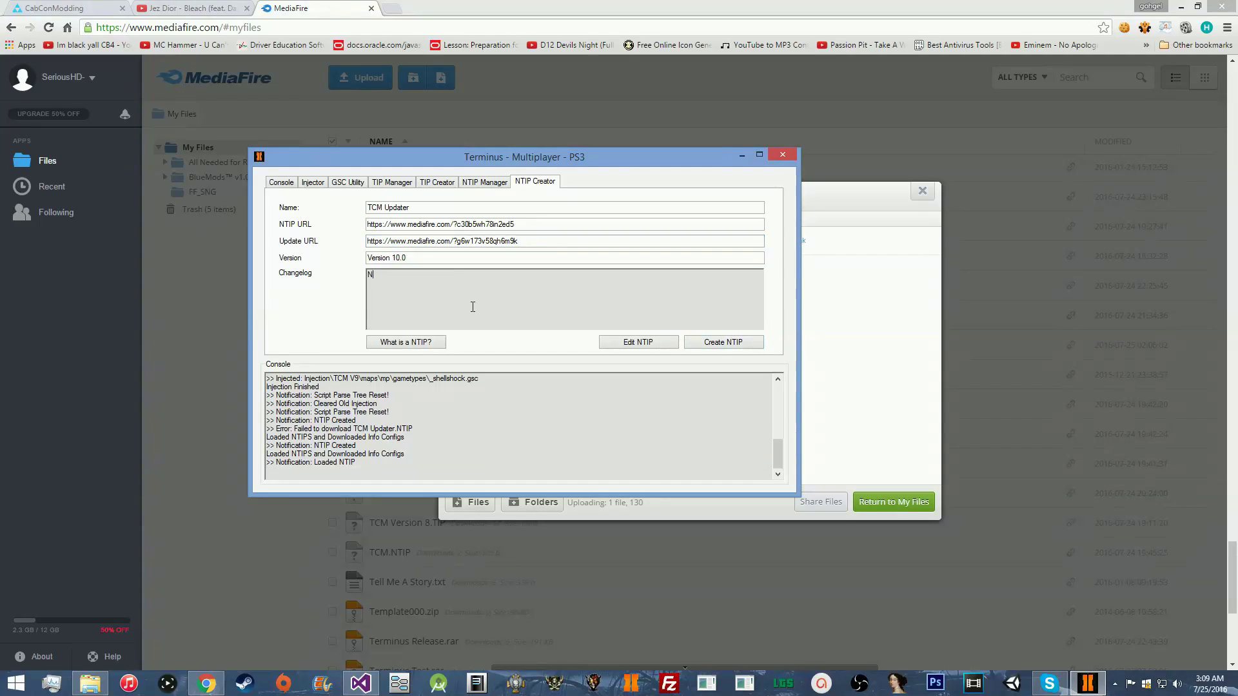
text(New Update)
click(738, 344)
mouse_move(706, 321)
mouse_down()
mouse_move(707, 348)
mouse_move(706, 308)
mouse_up()
click(635, 434)
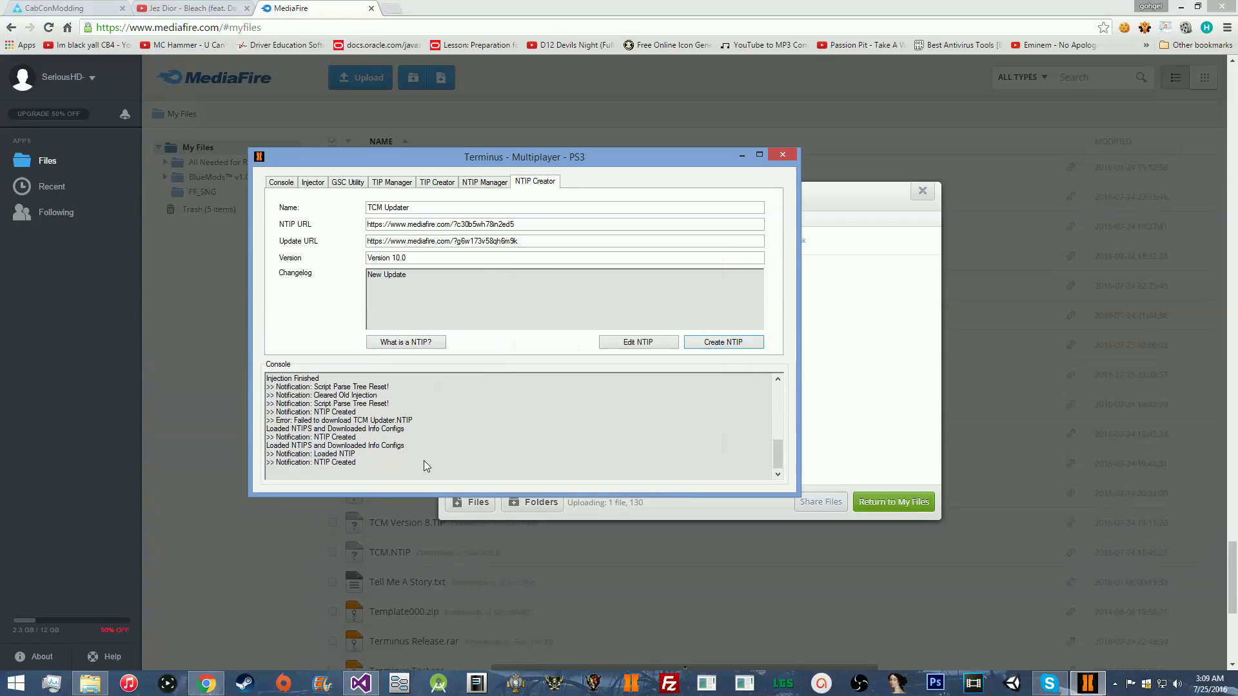
Switch to MediaFire, upload Project TCM Updater.NTIP from the Desktop to My Files, and return to the file list
click(858, 352)
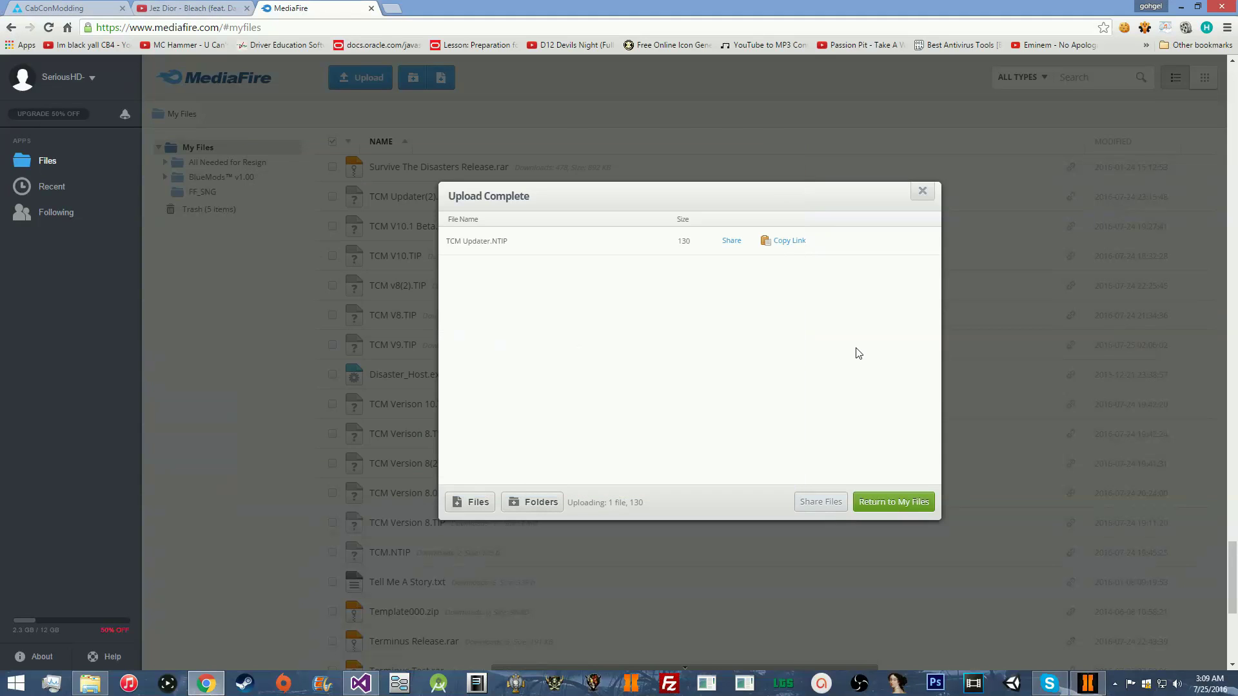
click(924, 193)
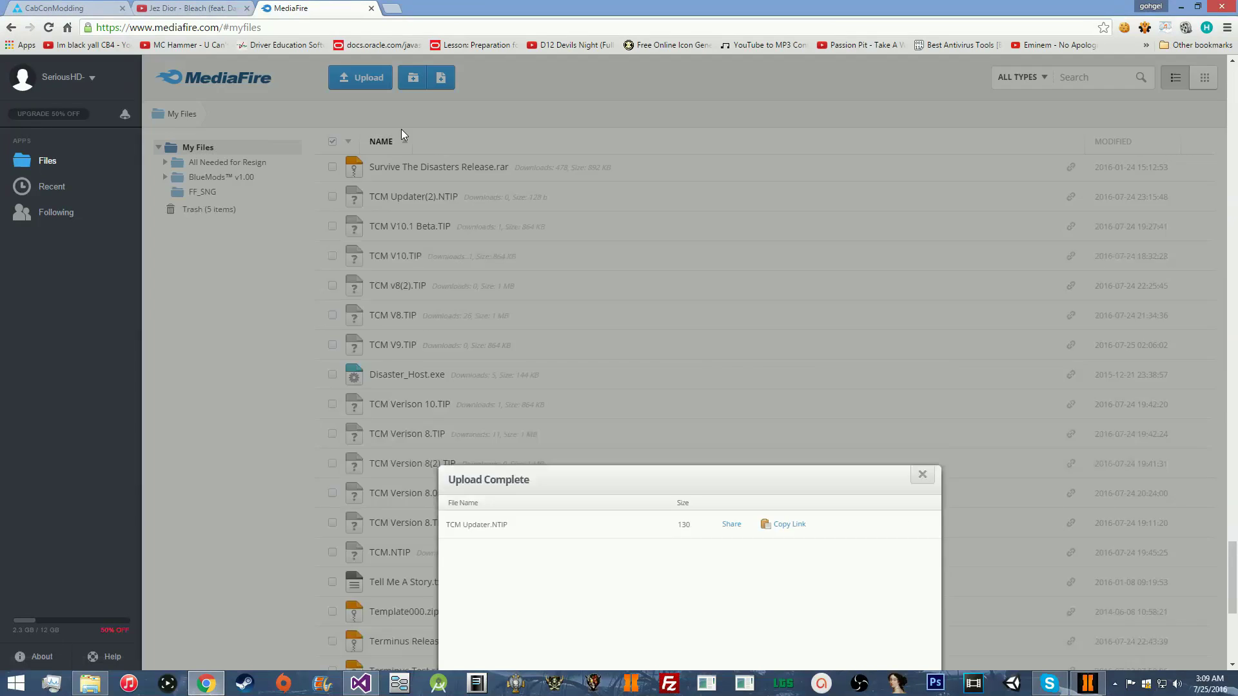
click(360, 82)
click(370, 111)
drag(818, 279, 805, 405)
click(656, 303)
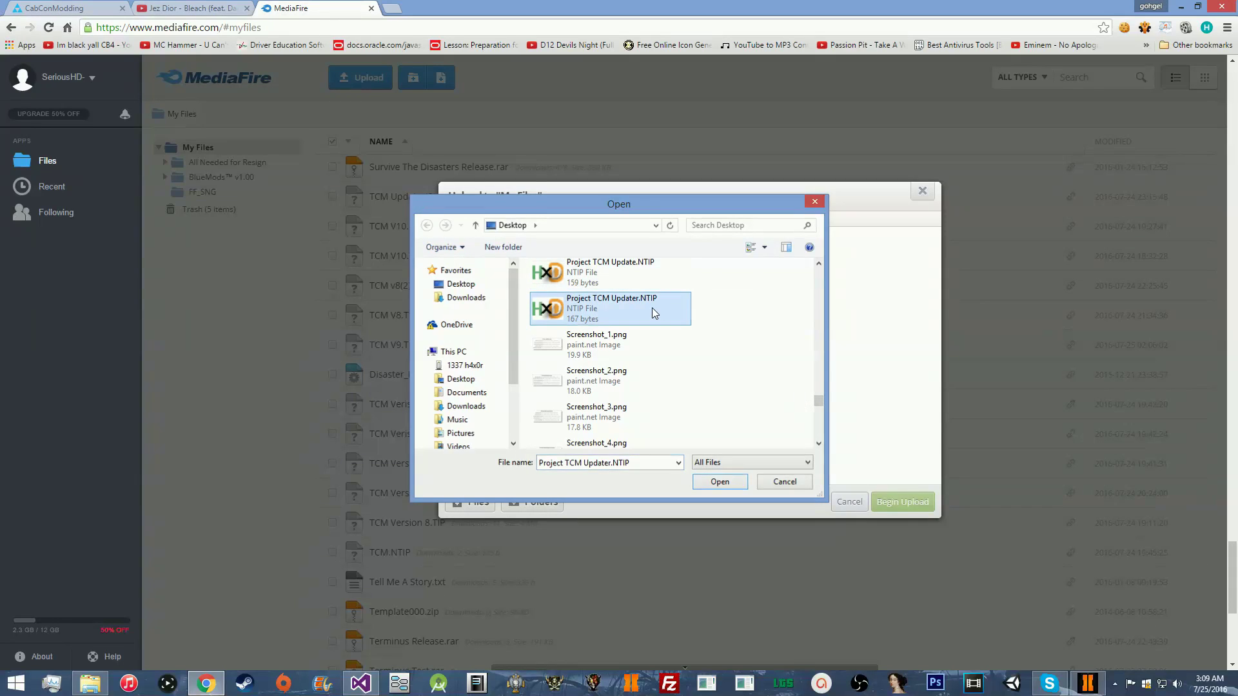
double_click(652, 307)
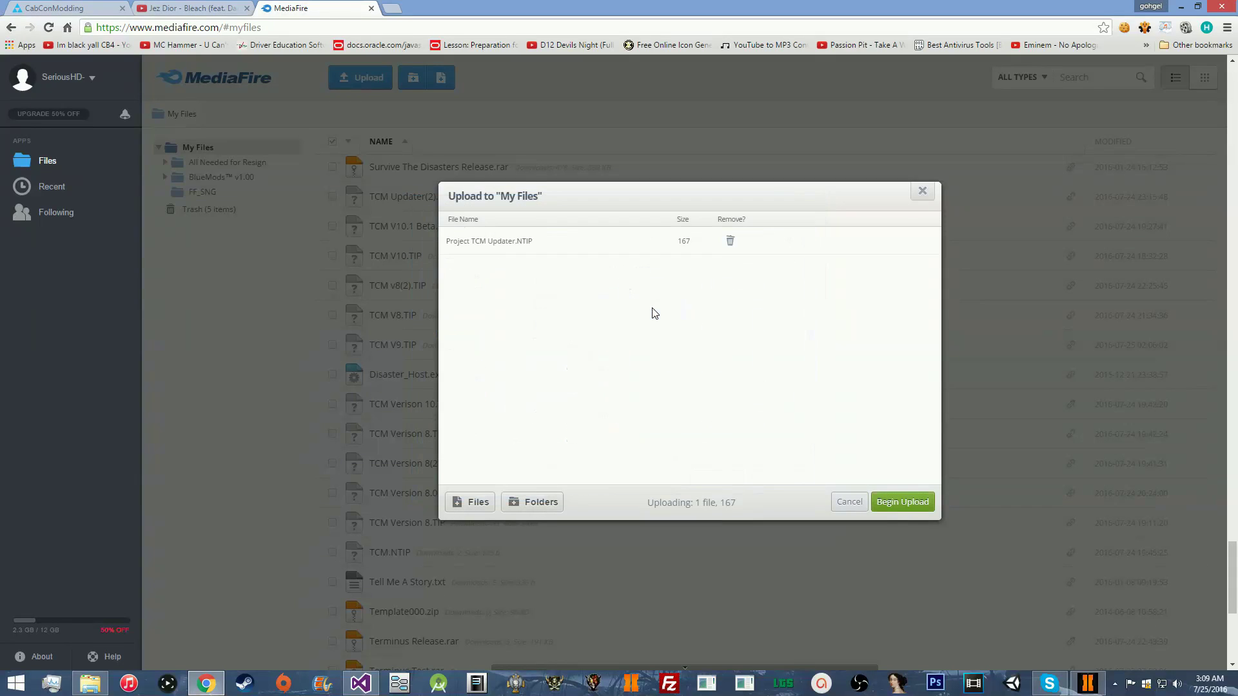
click(901, 500)
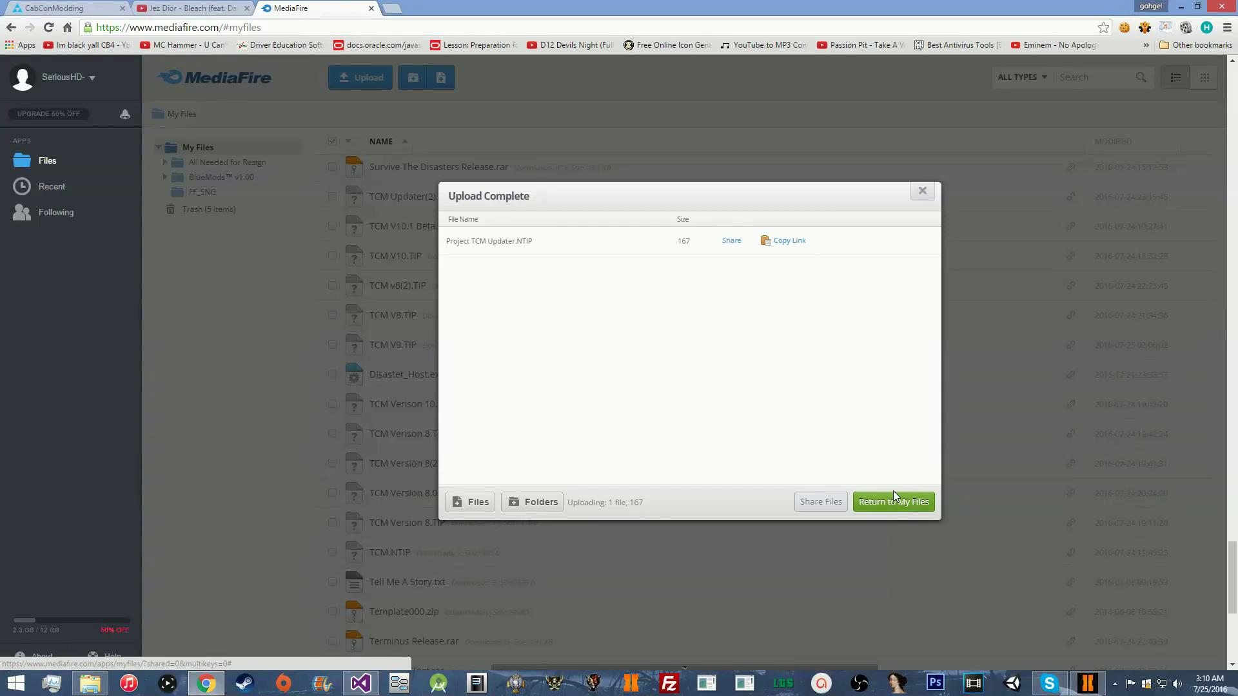
click(897, 503)
Close the running Terminus window and start the Terminus project from Visual Studio
click(1090, 685)
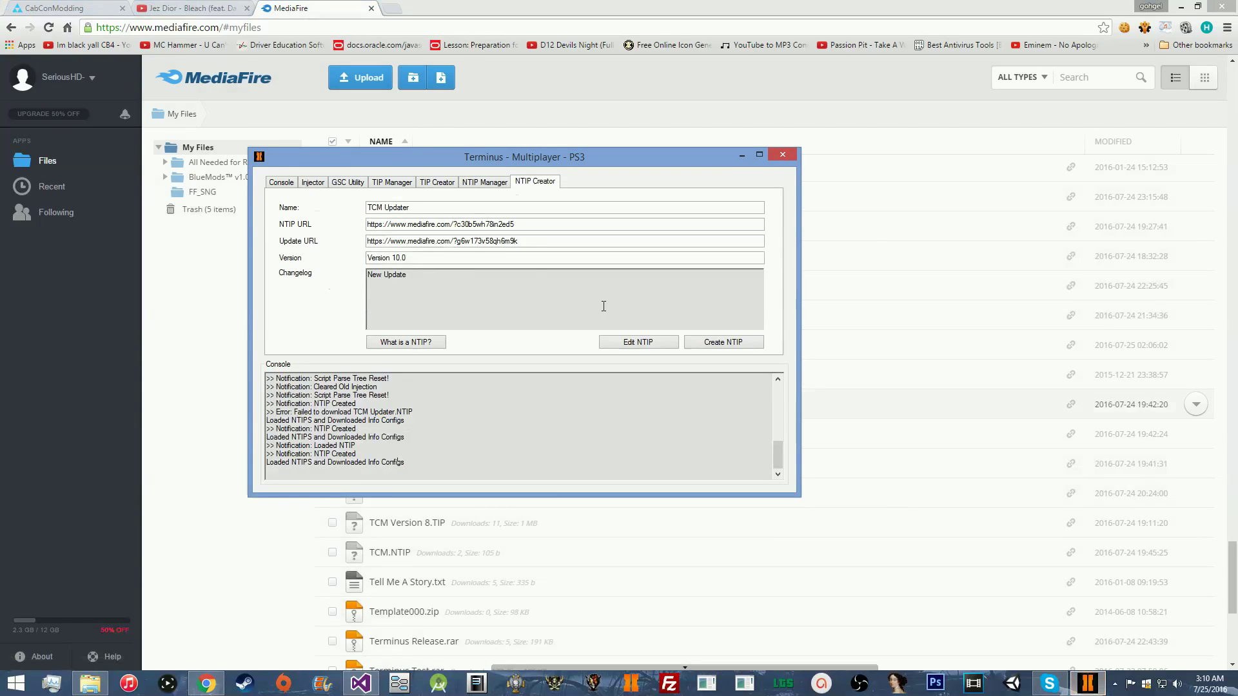
click(782, 156)
click(361, 684)
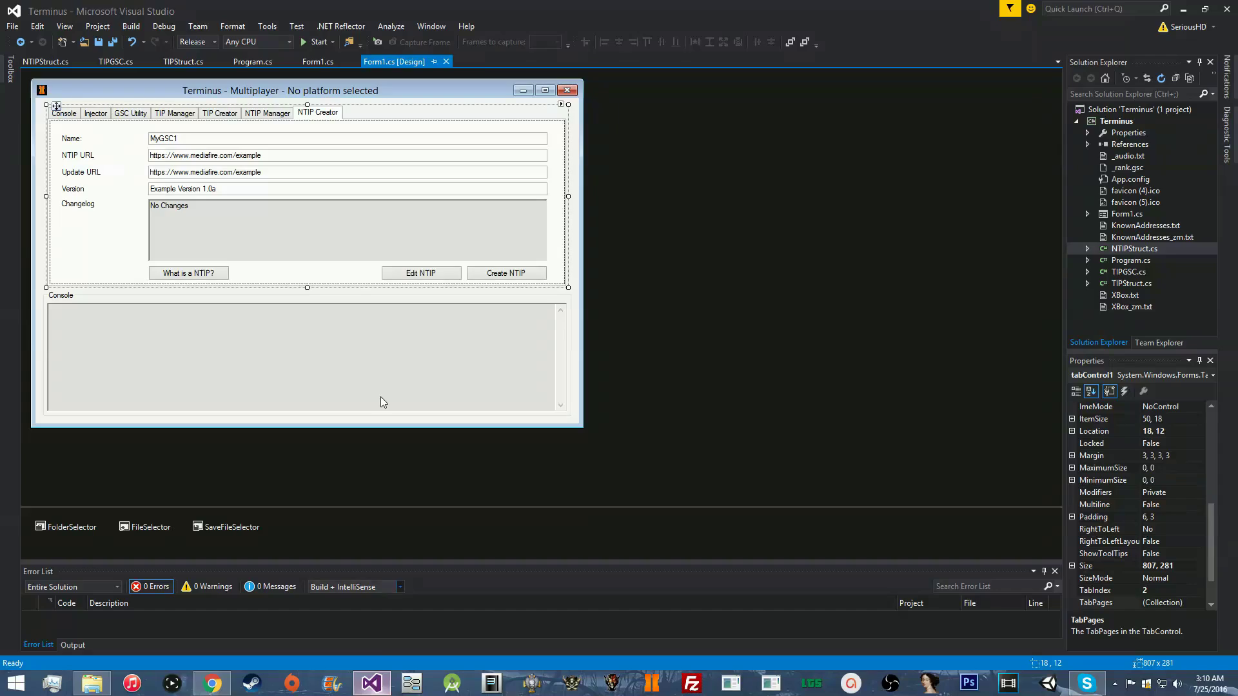
click(316, 42)
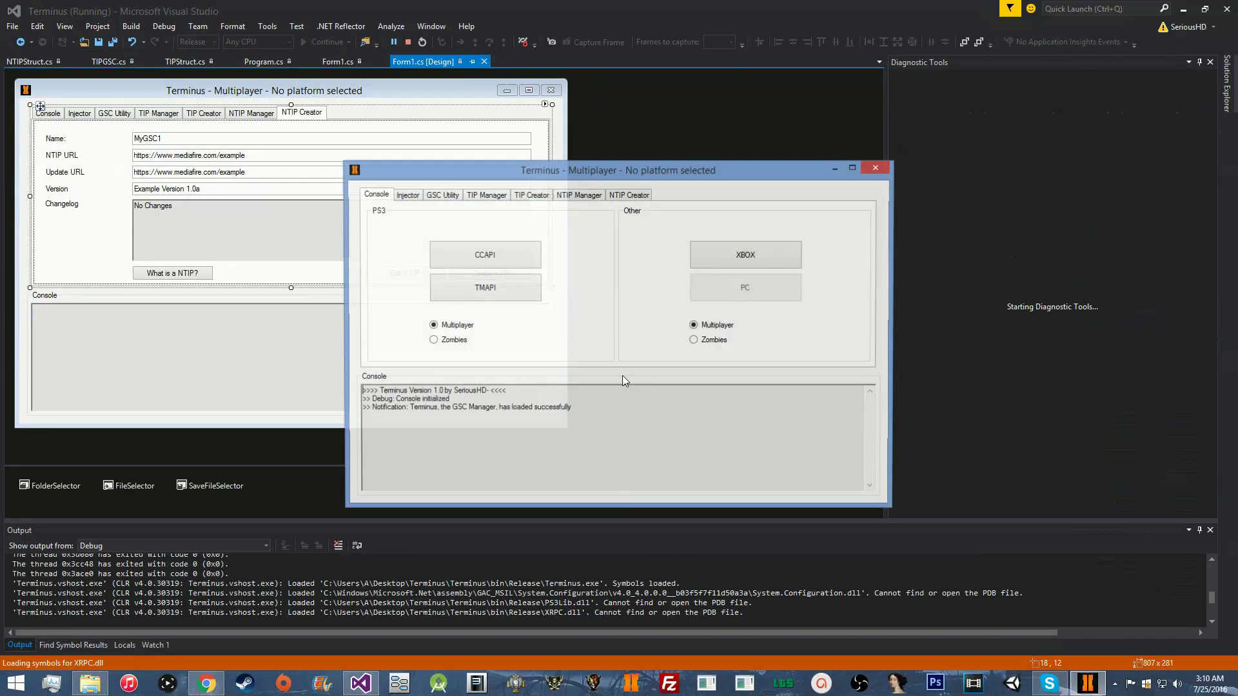
Try to import Project TCM Updater.NTIP from the Desktop into the NTIP Manager, and stop the debugging session
click(530, 196)
click(577, 197)
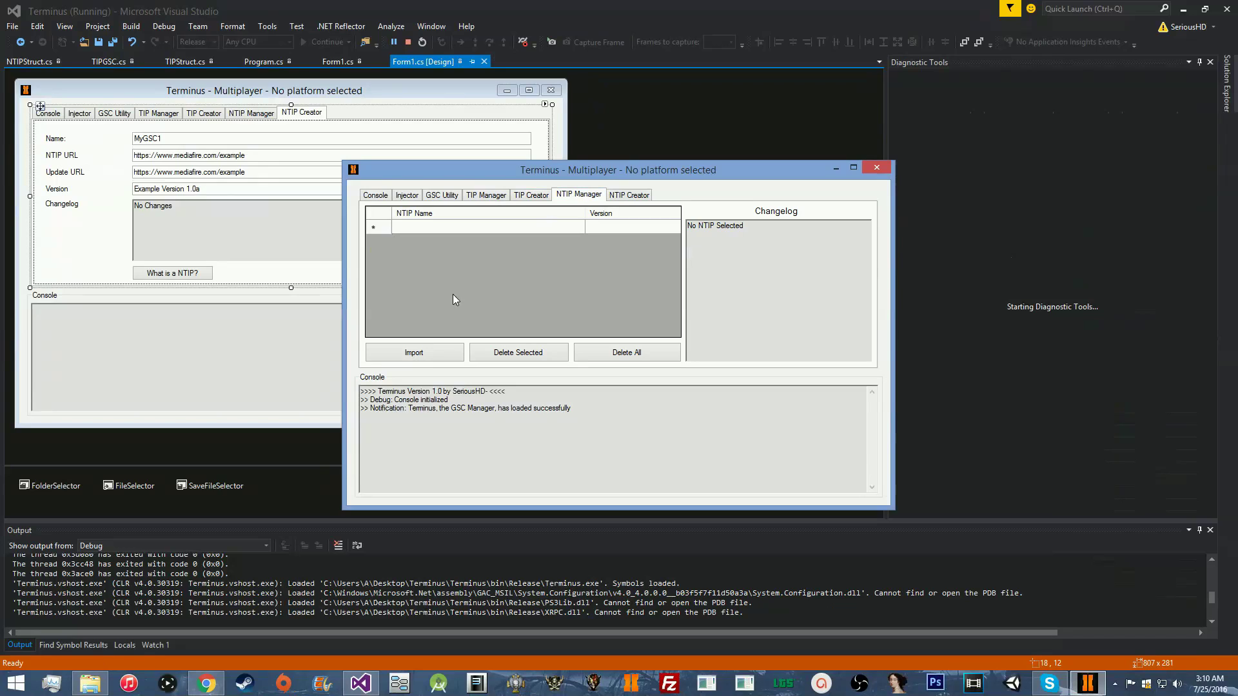
click(438, 355)
scroll(902, 424, down, 10)
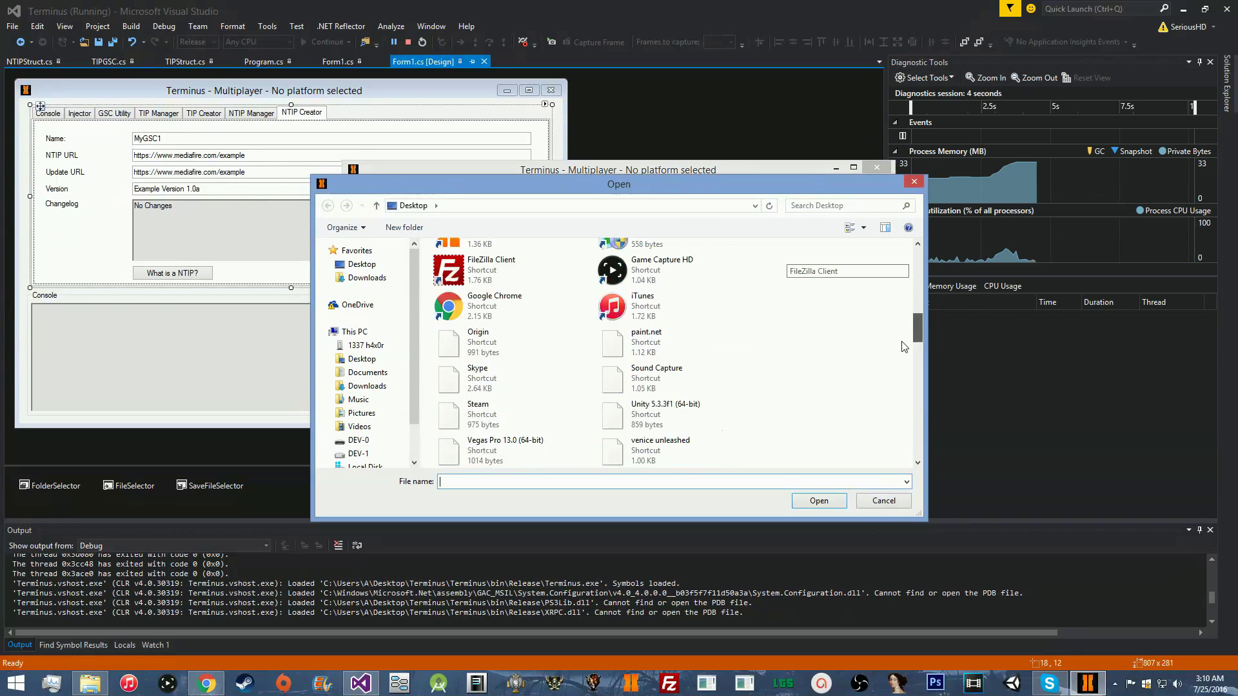
scroll(622, 284, up, 1)
click(622, 284)
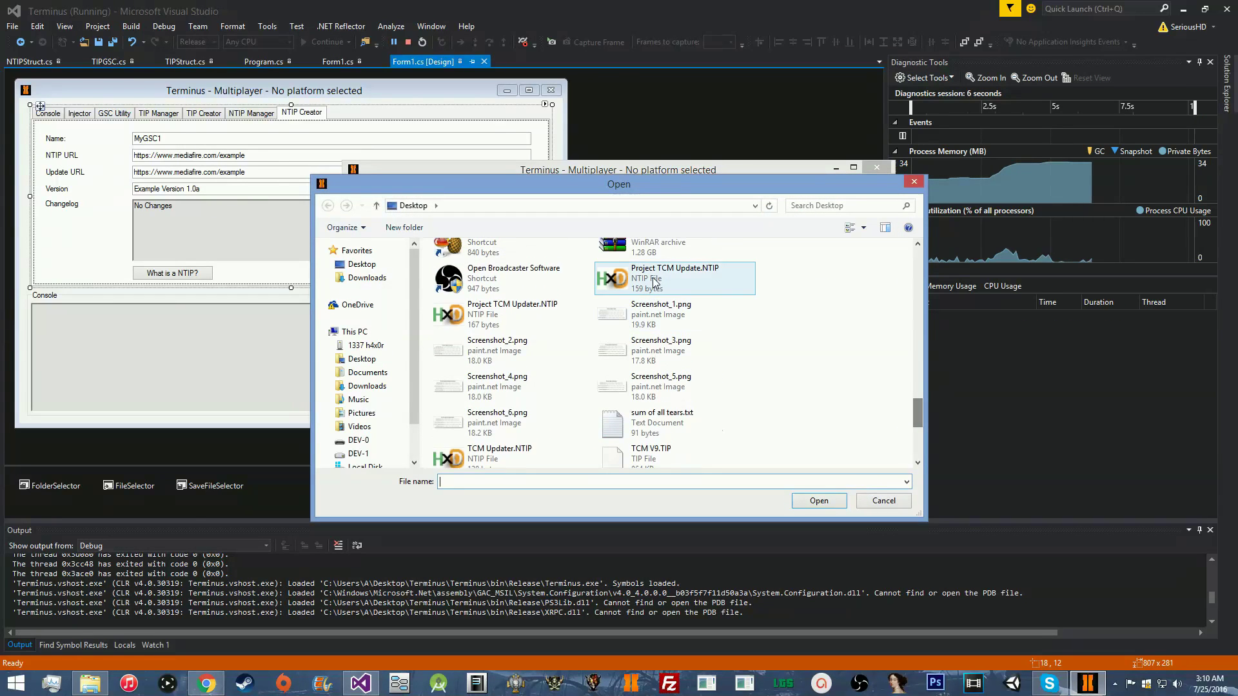
double_click(530, 315)
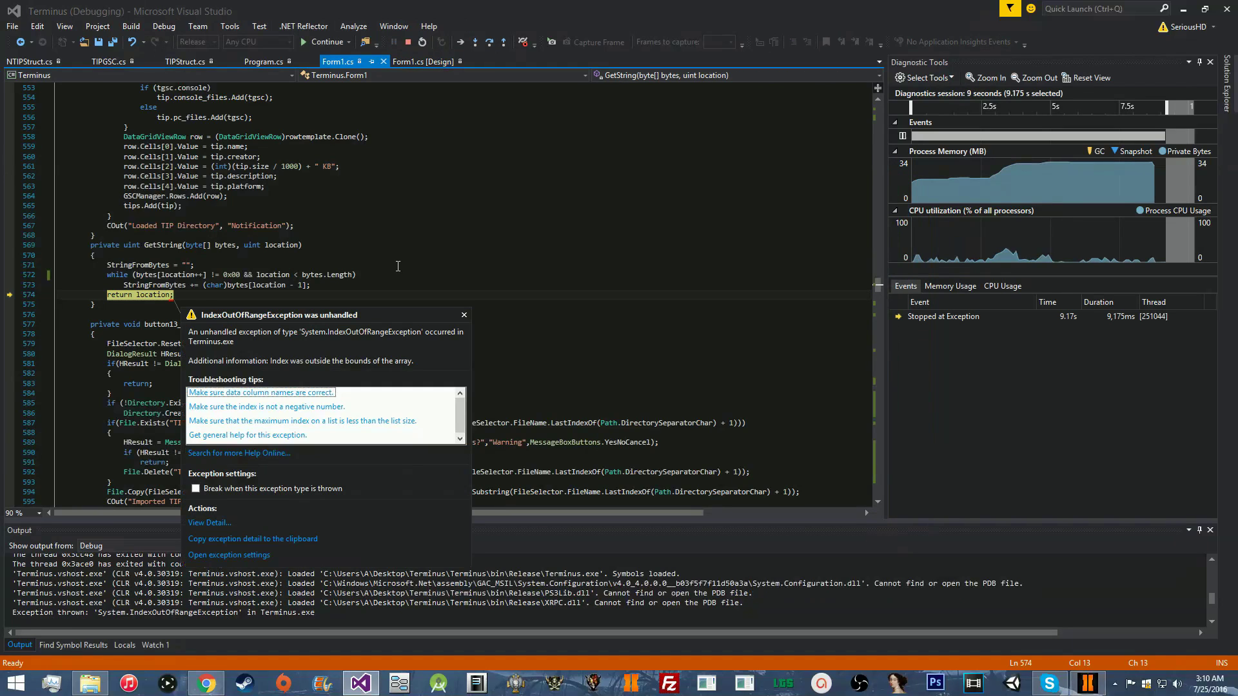
click(464, 315)
key(shift+F5)
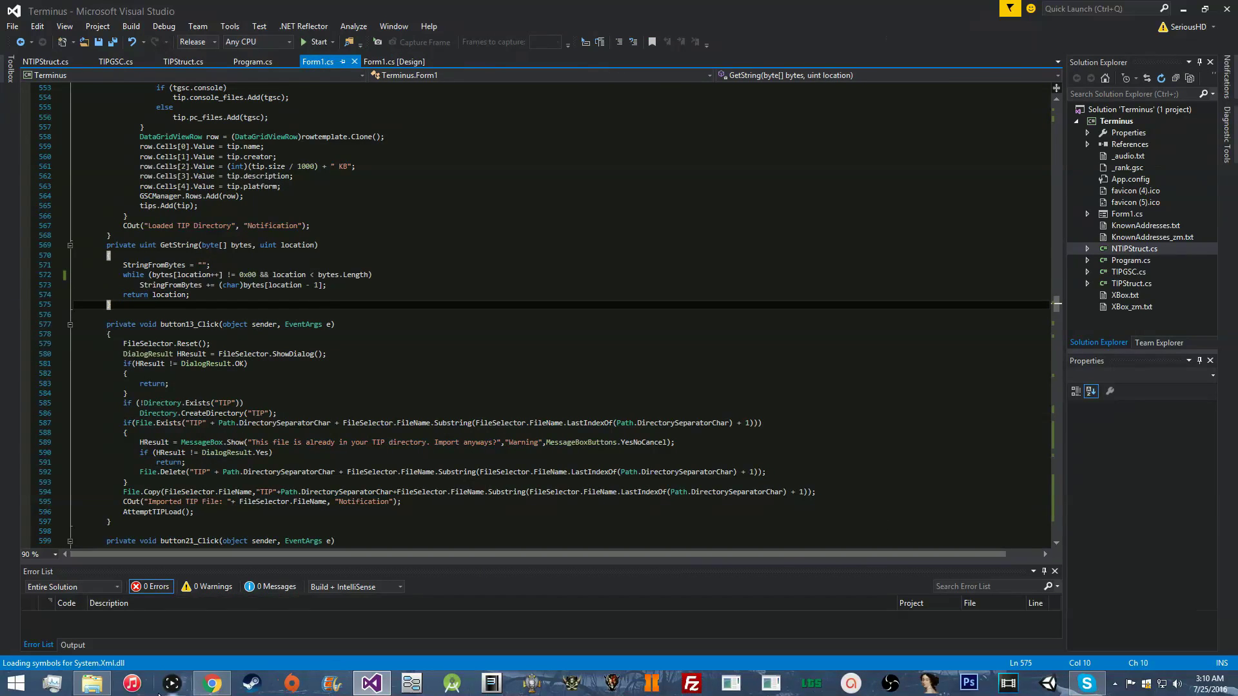
Launch Terminus.exe from the Terminus Release folder and accept the NTIP update
click(103, 681)
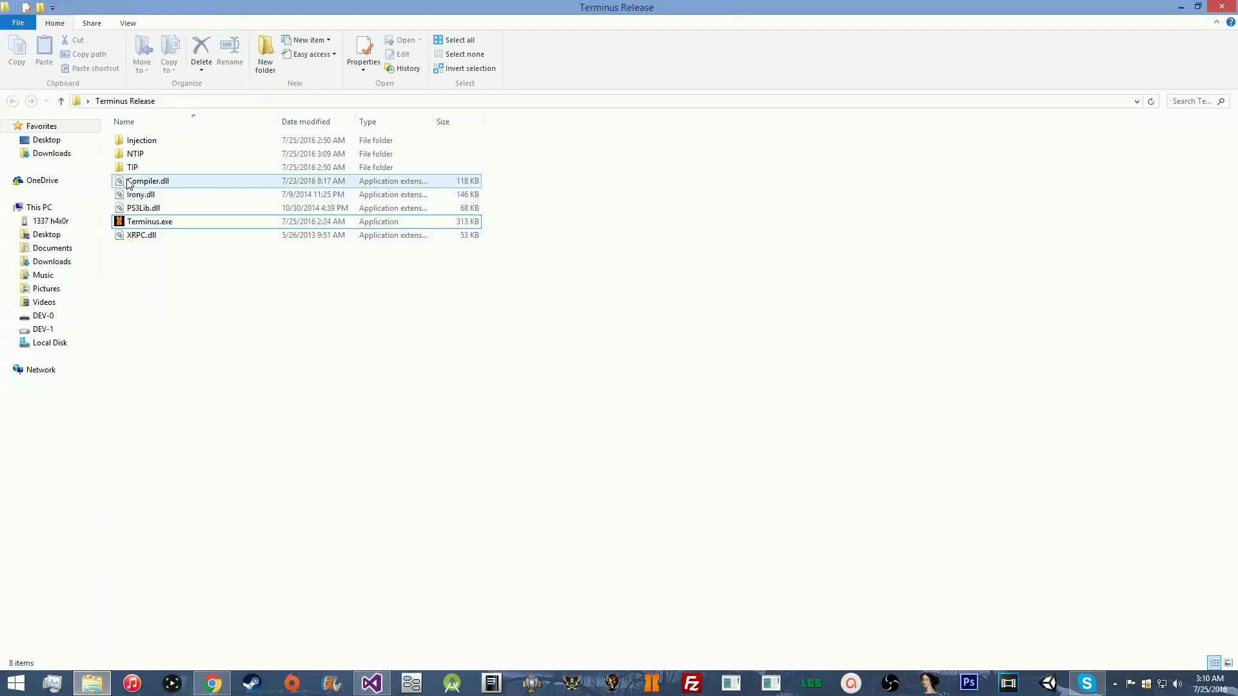
double_click(159, 225)
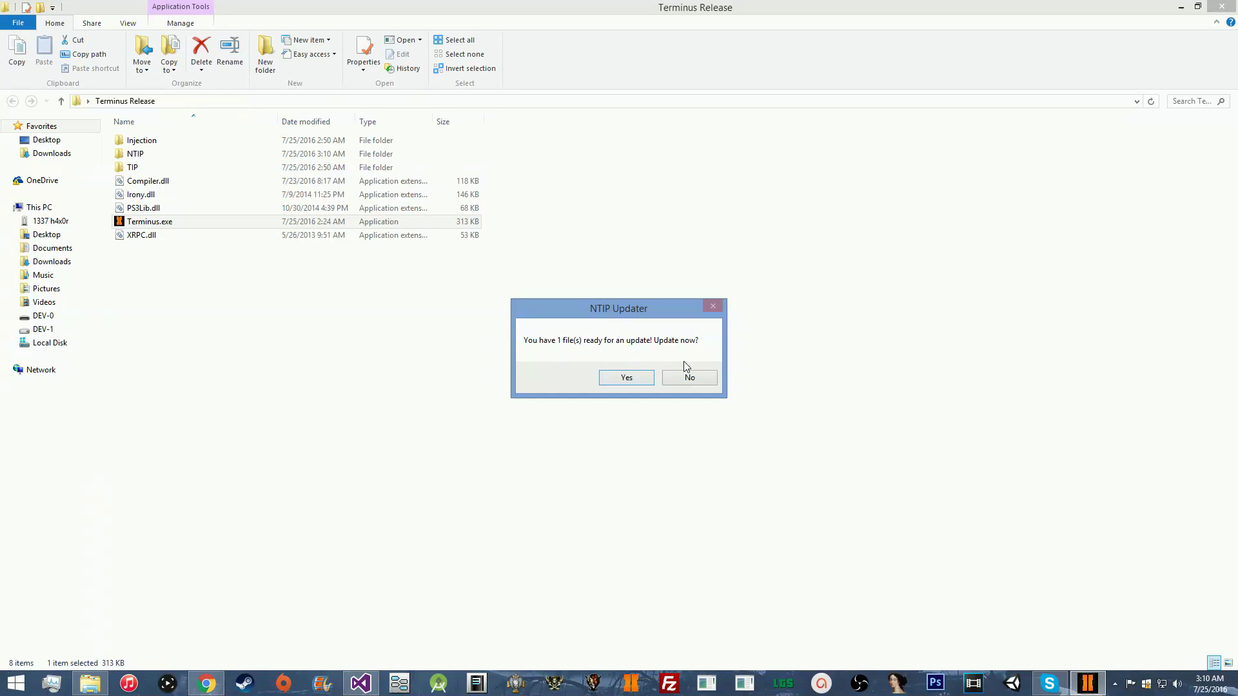
click(642, 378)
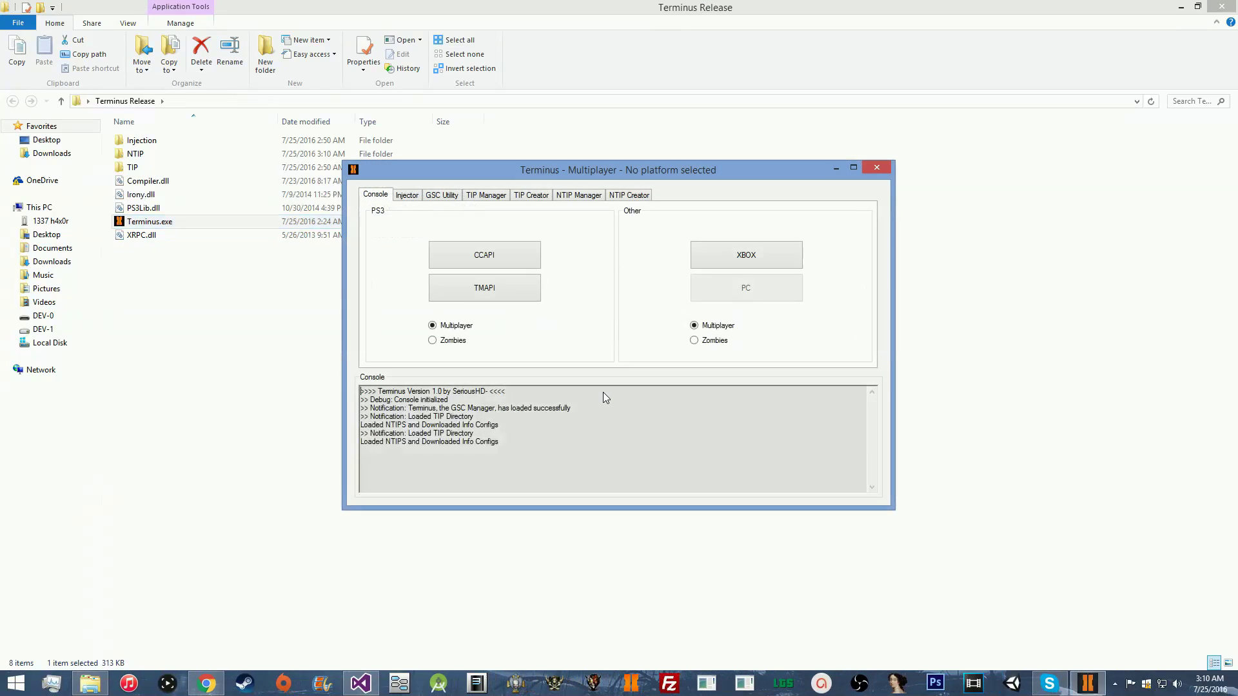
Examine the TIP Manager entry's name and description, and the version listed in the NTIP Manager
click(486, 195)
click(507, 243)
click(438, 226)
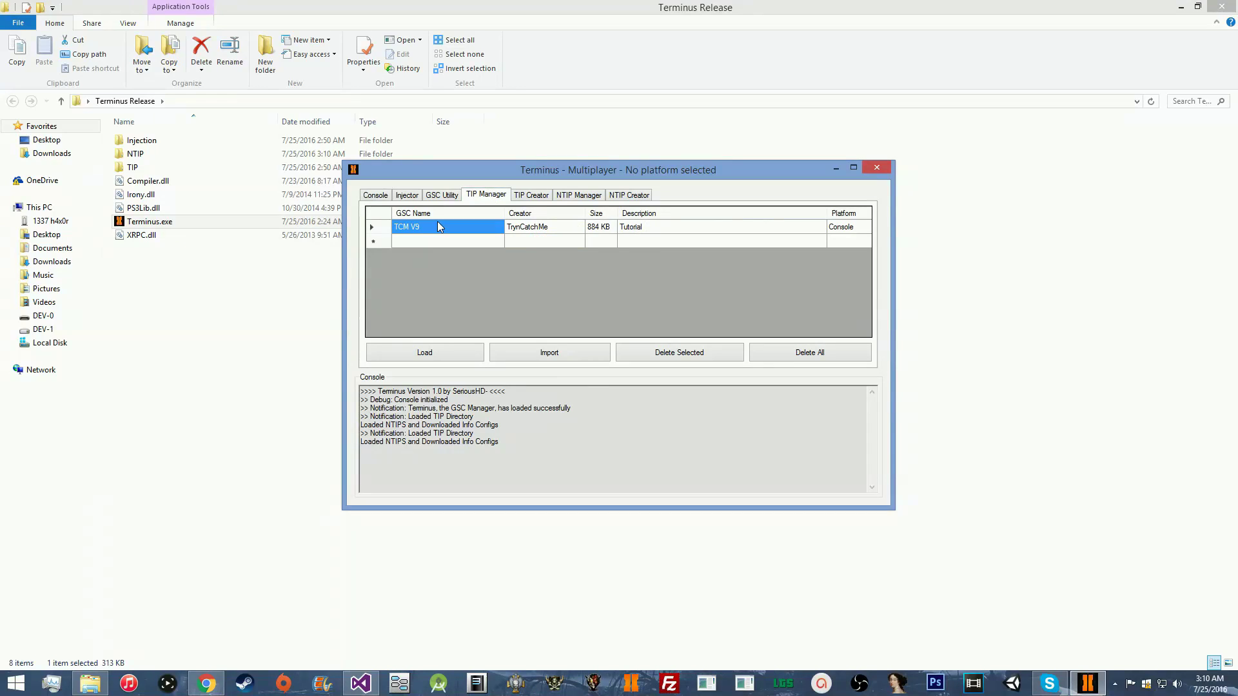
click(688, 227)
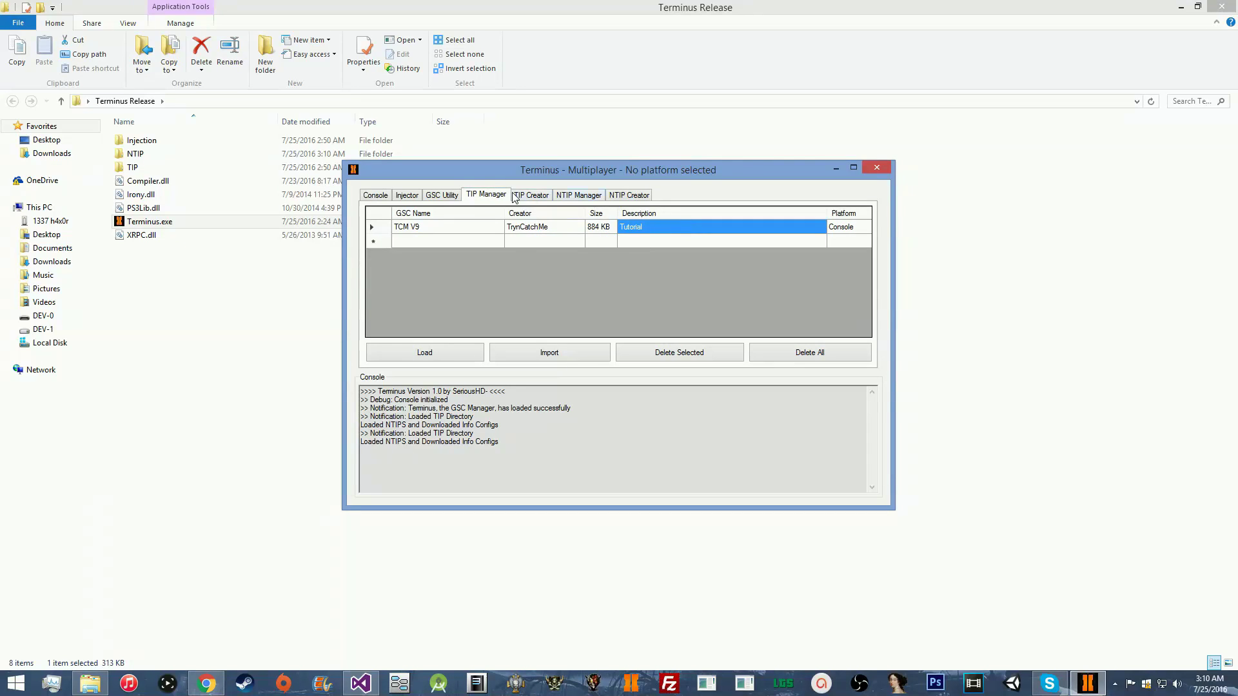
click(579, 197)
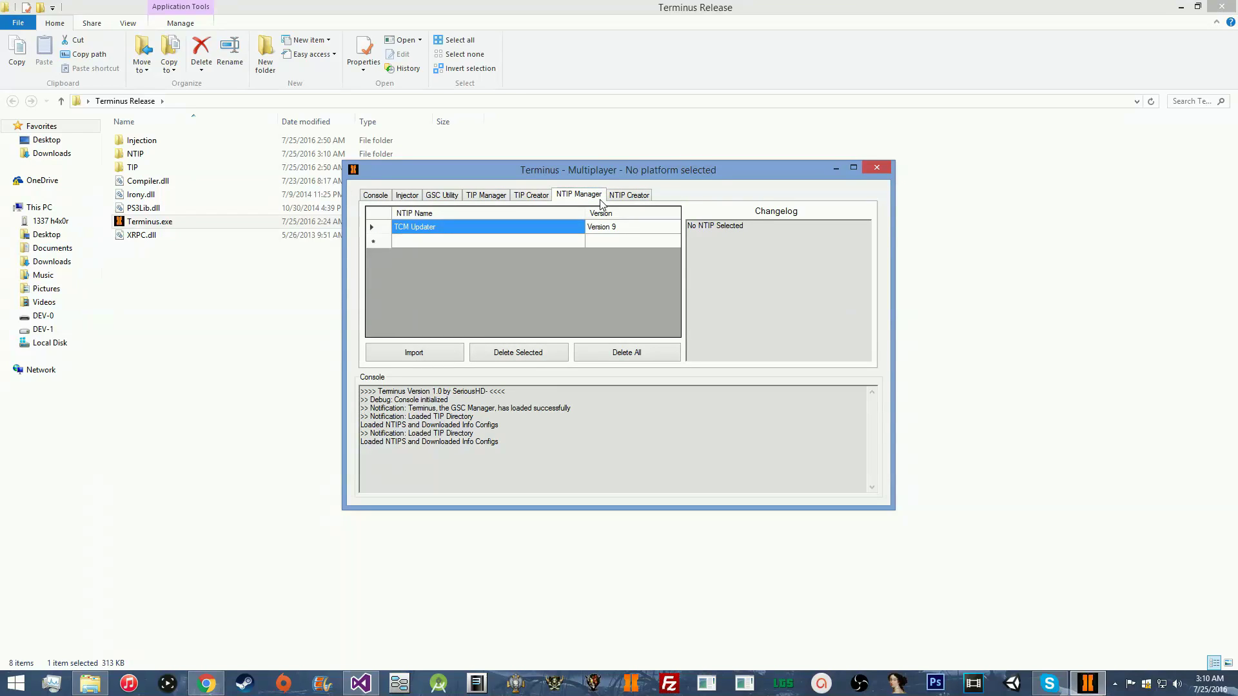
Load the TCM Updater NTIP from the Terminus Release folder's NTIP subfolder for editing
click(631, 195)
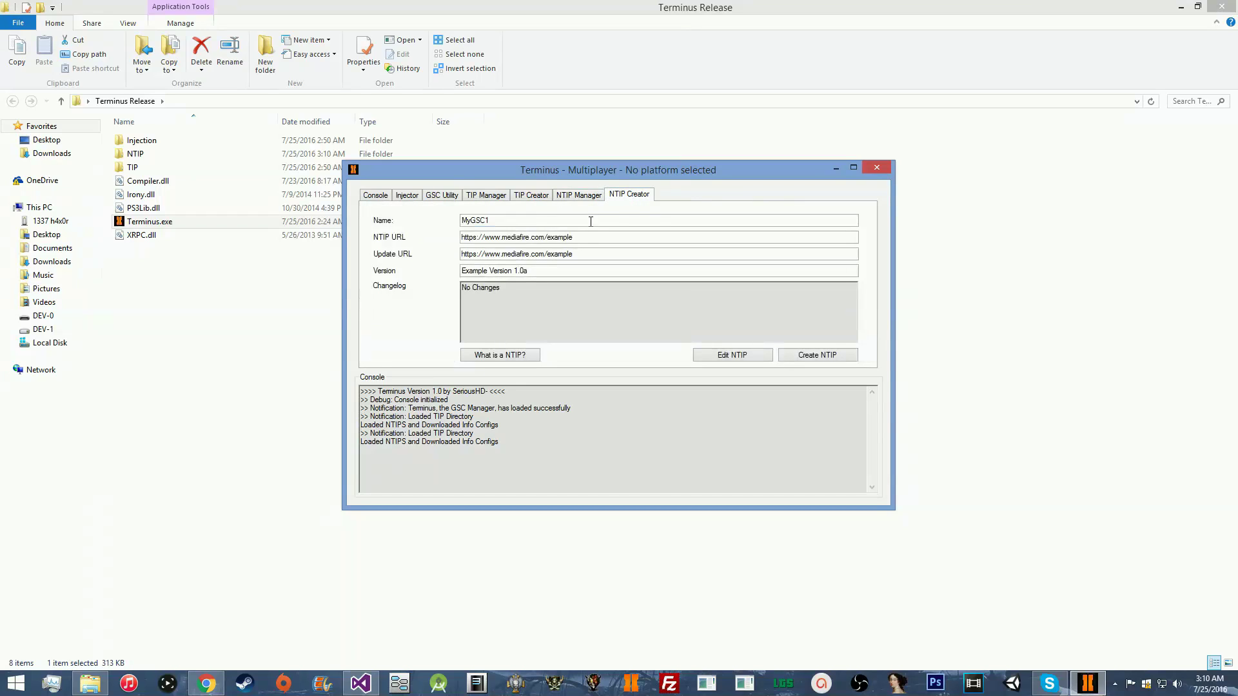
click(594, 241)
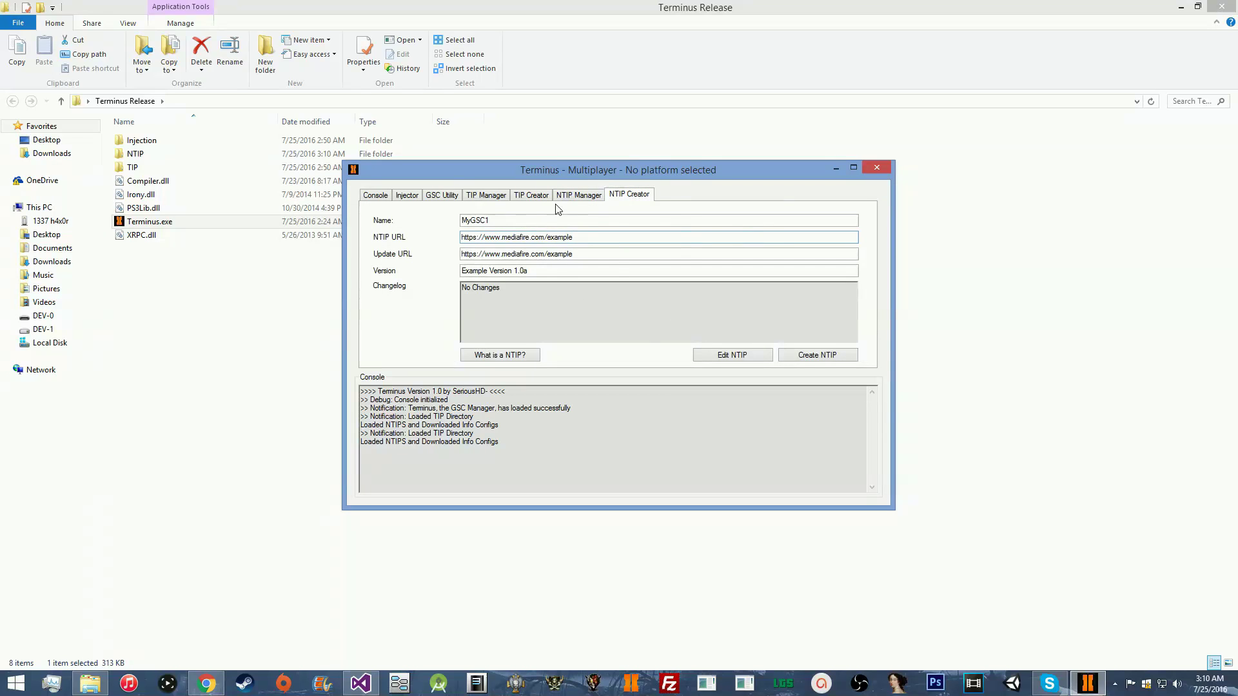
click(727, 355)
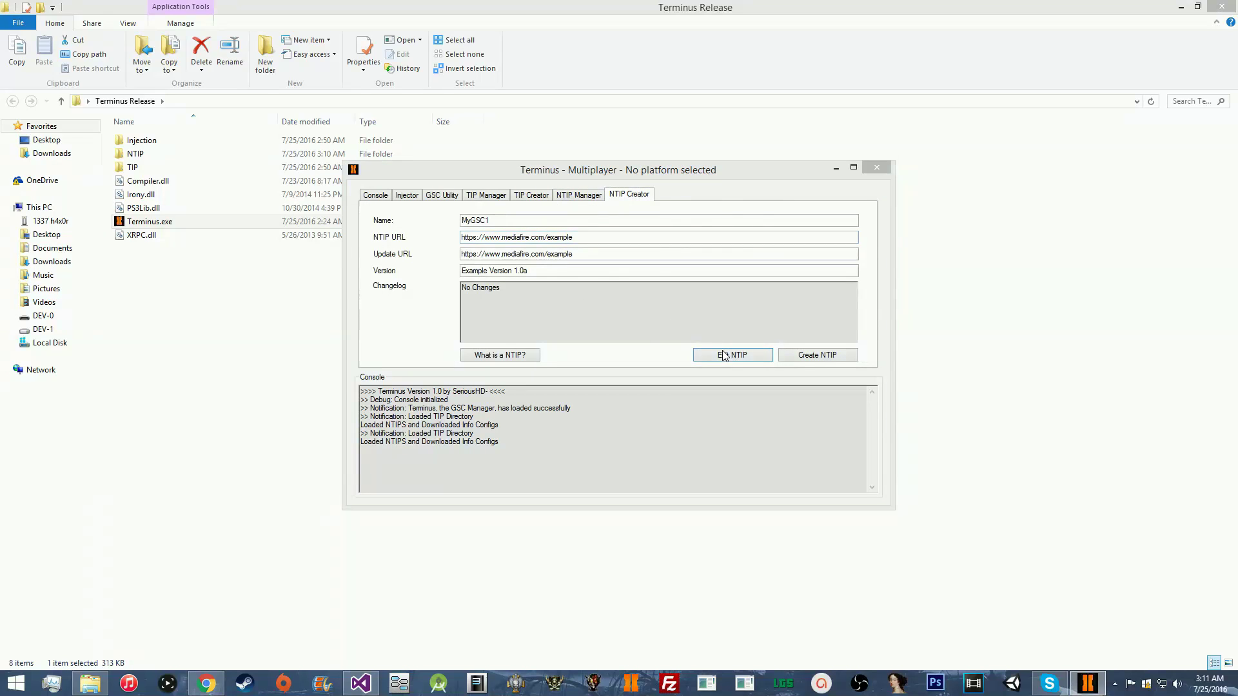
click(563, 221)
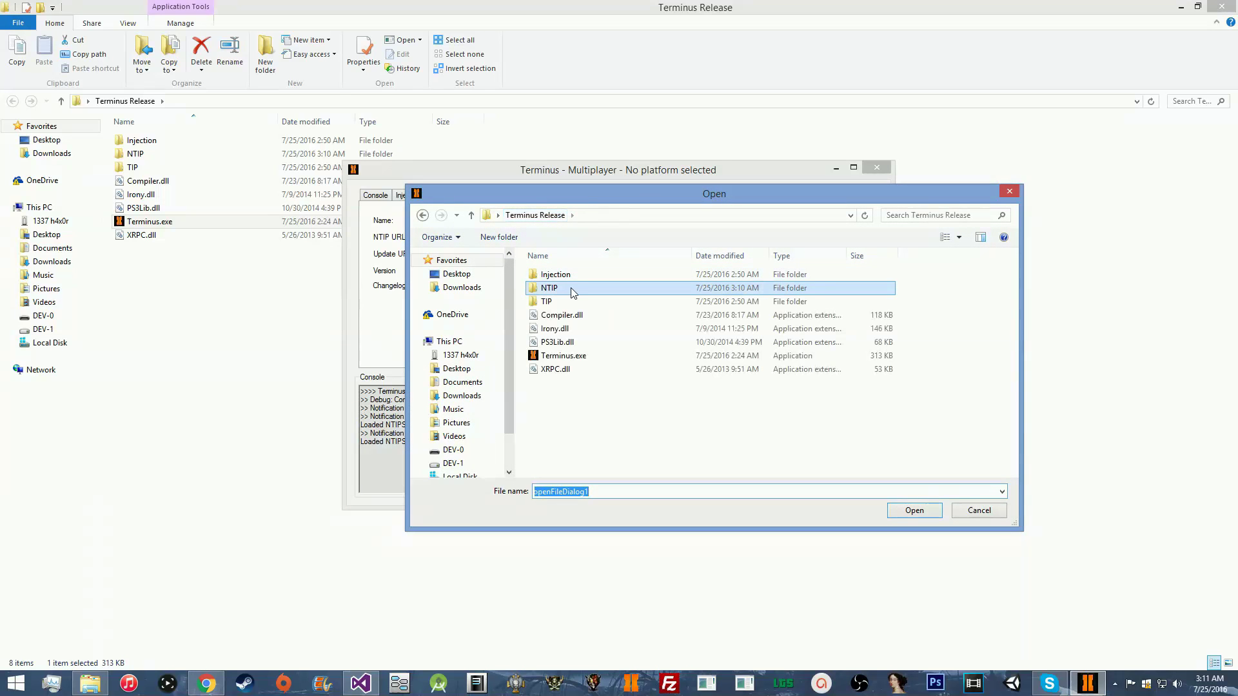
double_click(571, 288)
click(572, 278)
double_click(572, 276)
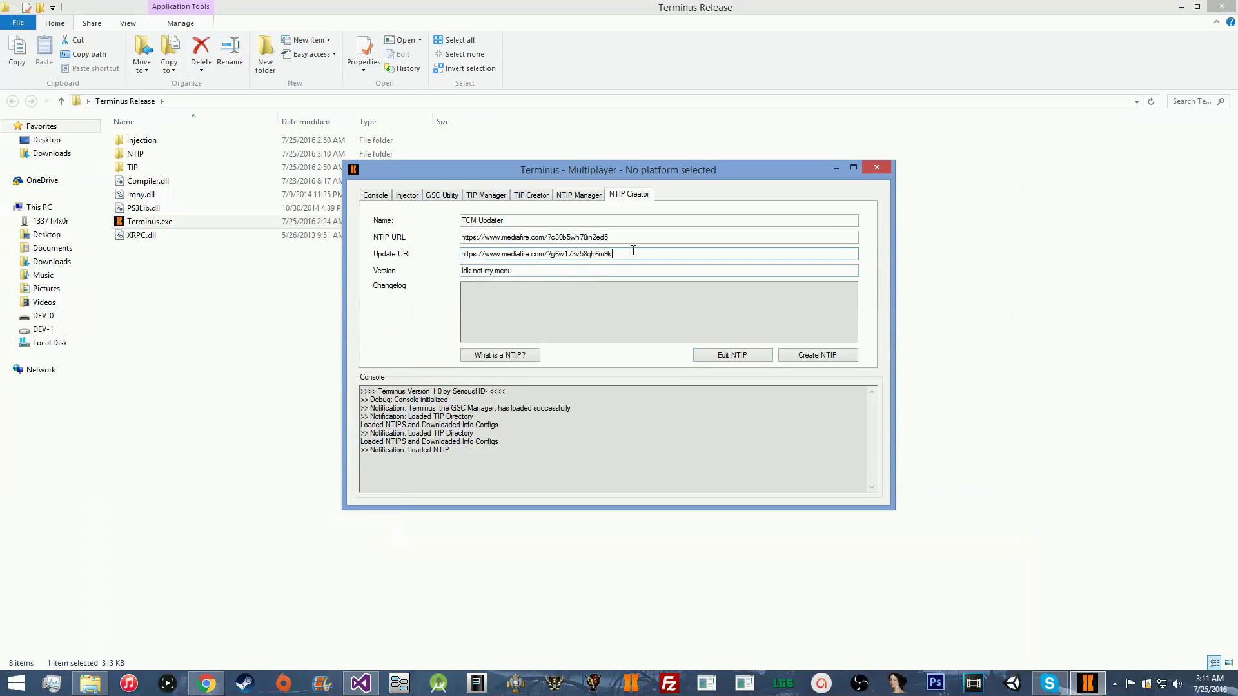
Examine the NTIP URL of the loaded TCM Updater
drag(612, 238, 380, 240)
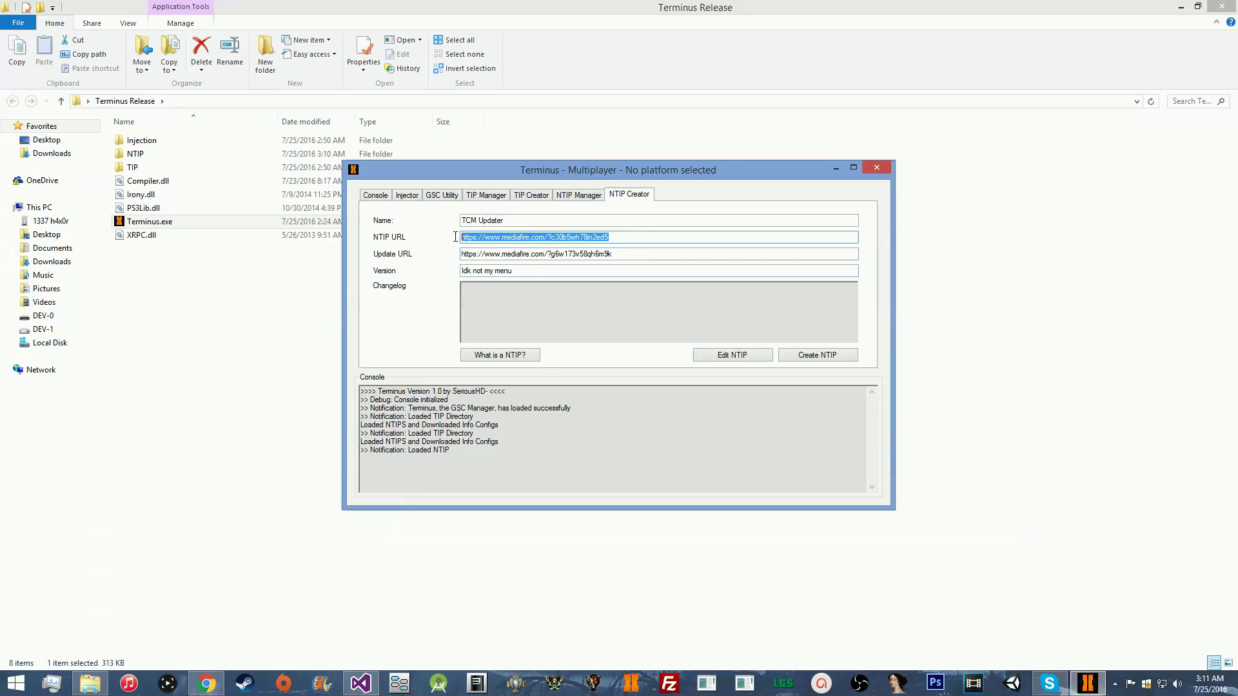
drag(677, 238, 425, 245)
click(630, 237)
drag(636, 237, 485, 236)
click(630, 238)
Review the NTIP Manager, TIP Creator, TIP Manager, GSC Utility, Injector and NTIP Creator sections of Terminus
click(555, 193)
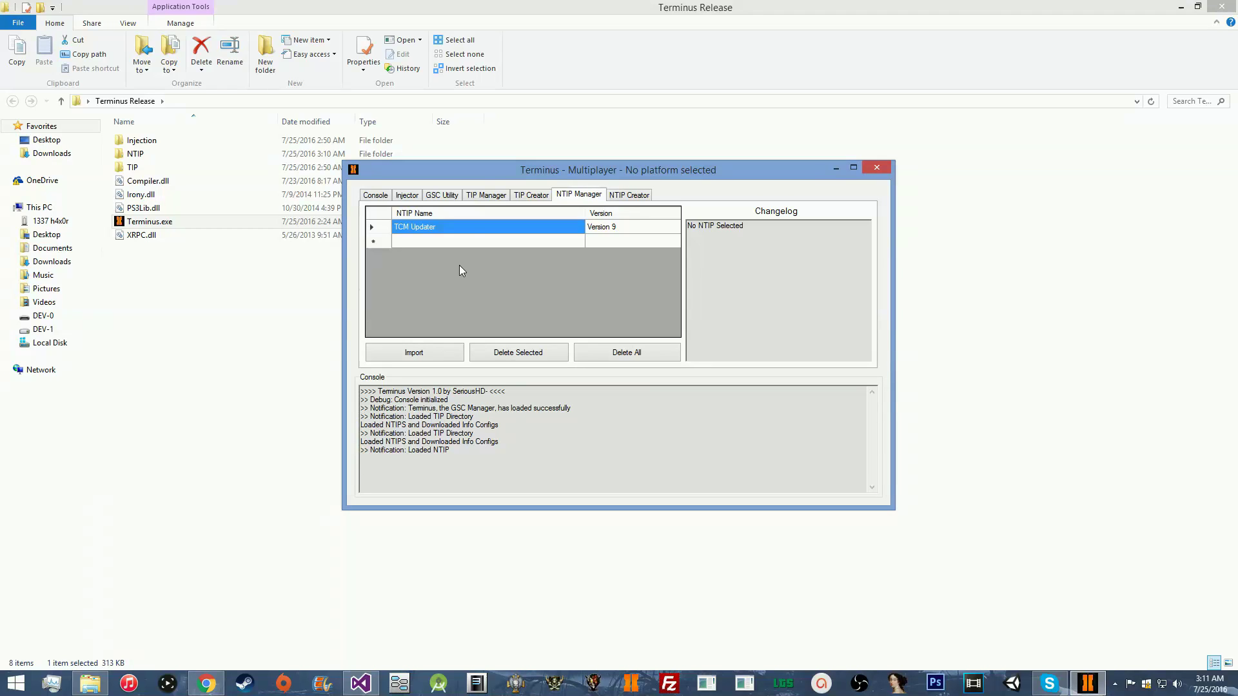
click(532, 195)
click(497, 199)
click(530, 195)
click(453, 195)
click(406, 195)
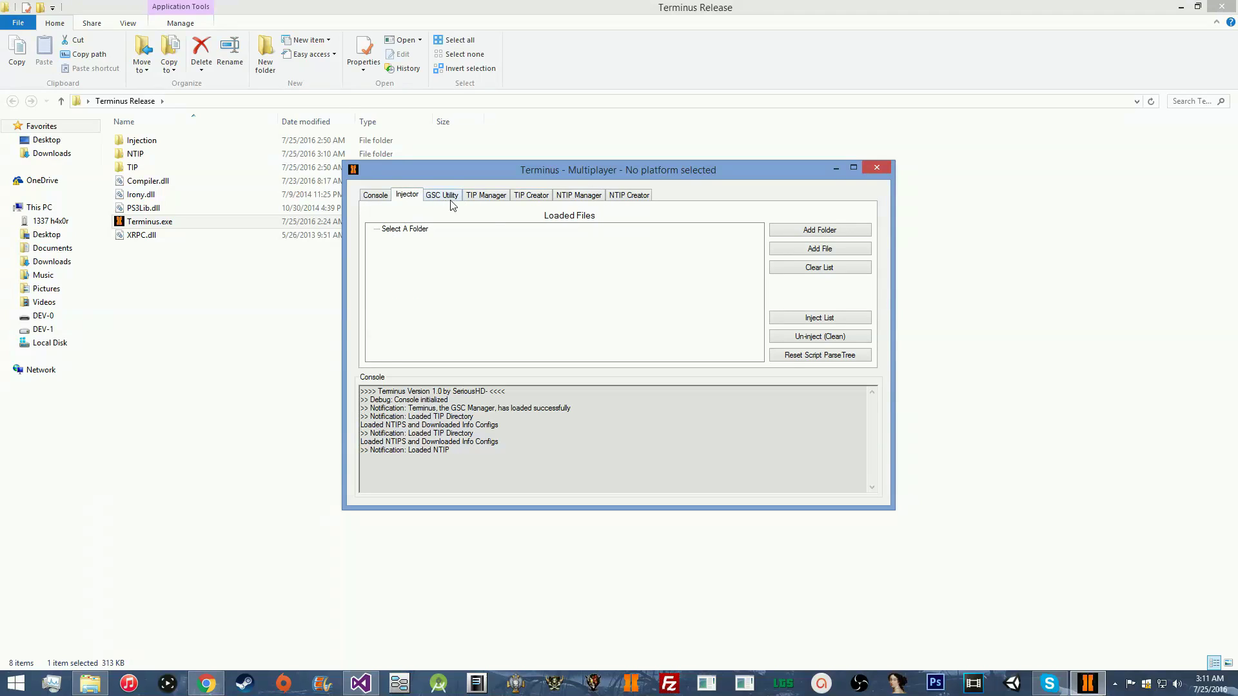
click(526, 197)
click(585, 197)
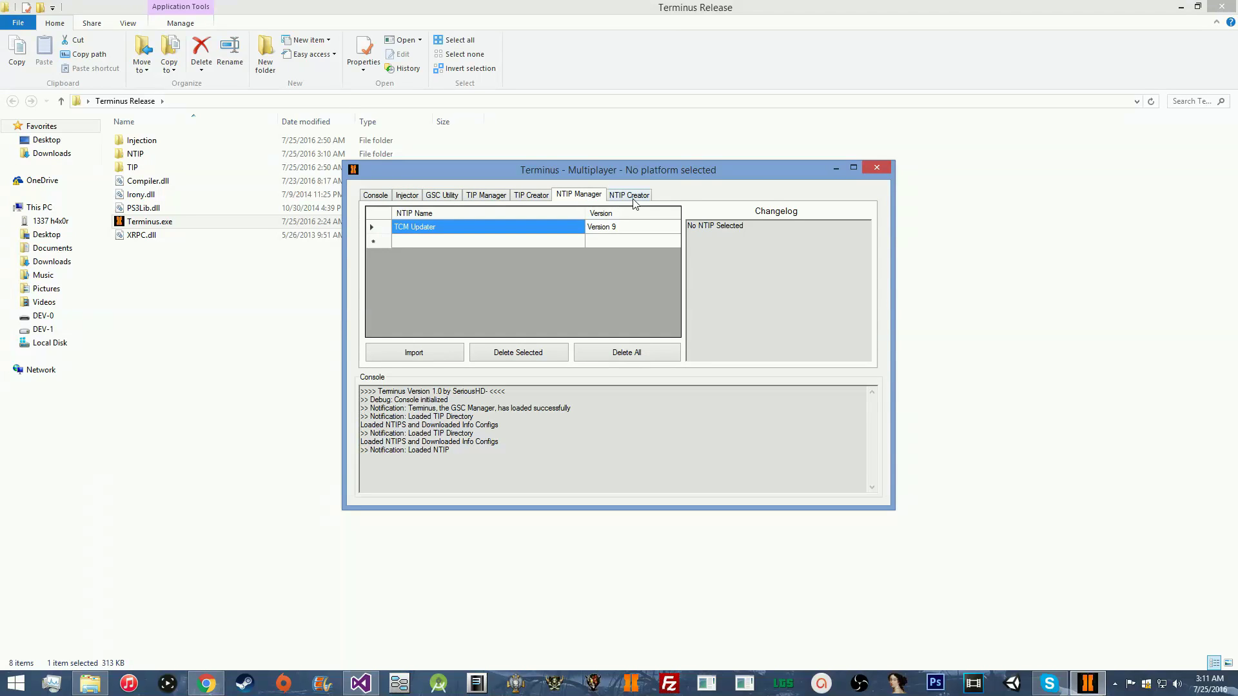
click(636, 202)
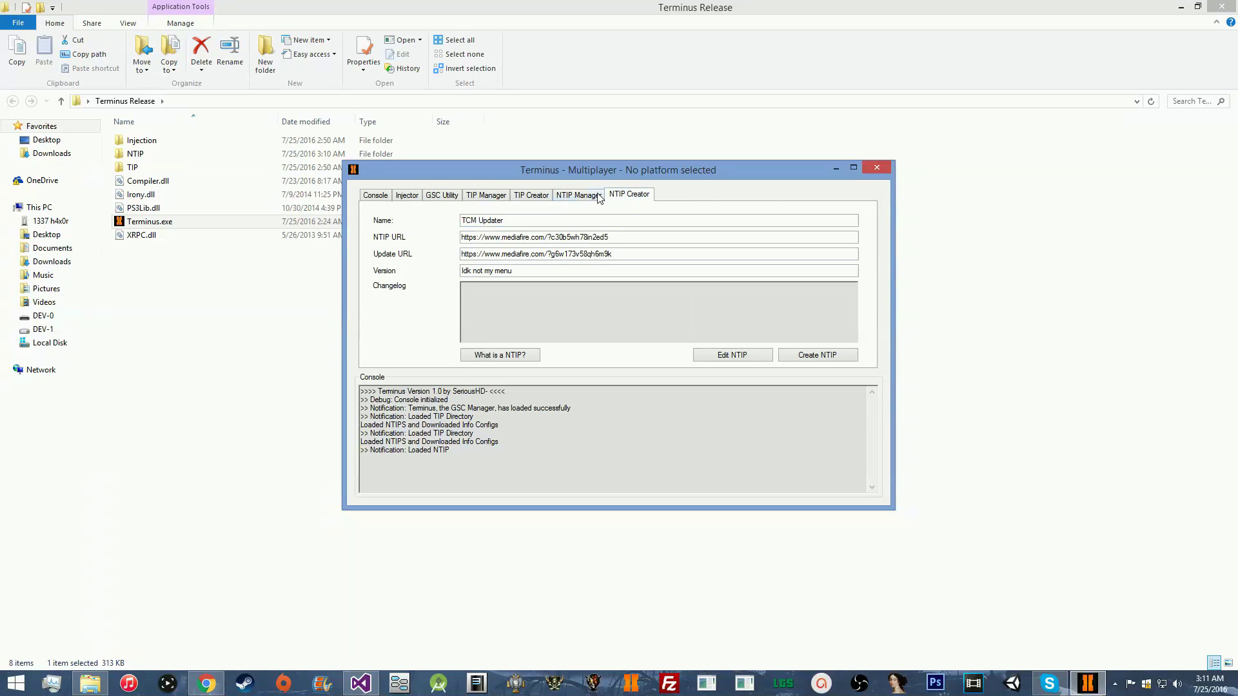